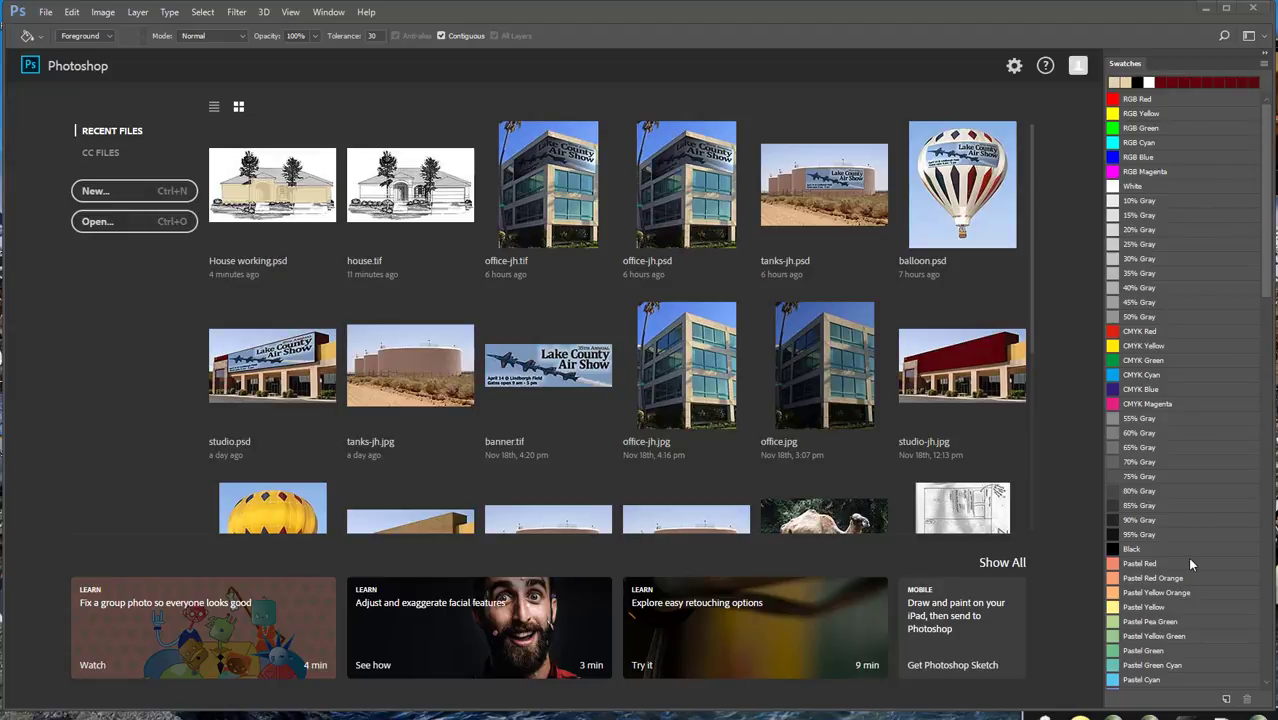
- Set the swatch display to Small List
{"action": "left_click", "coordinate": [1264, 63]}
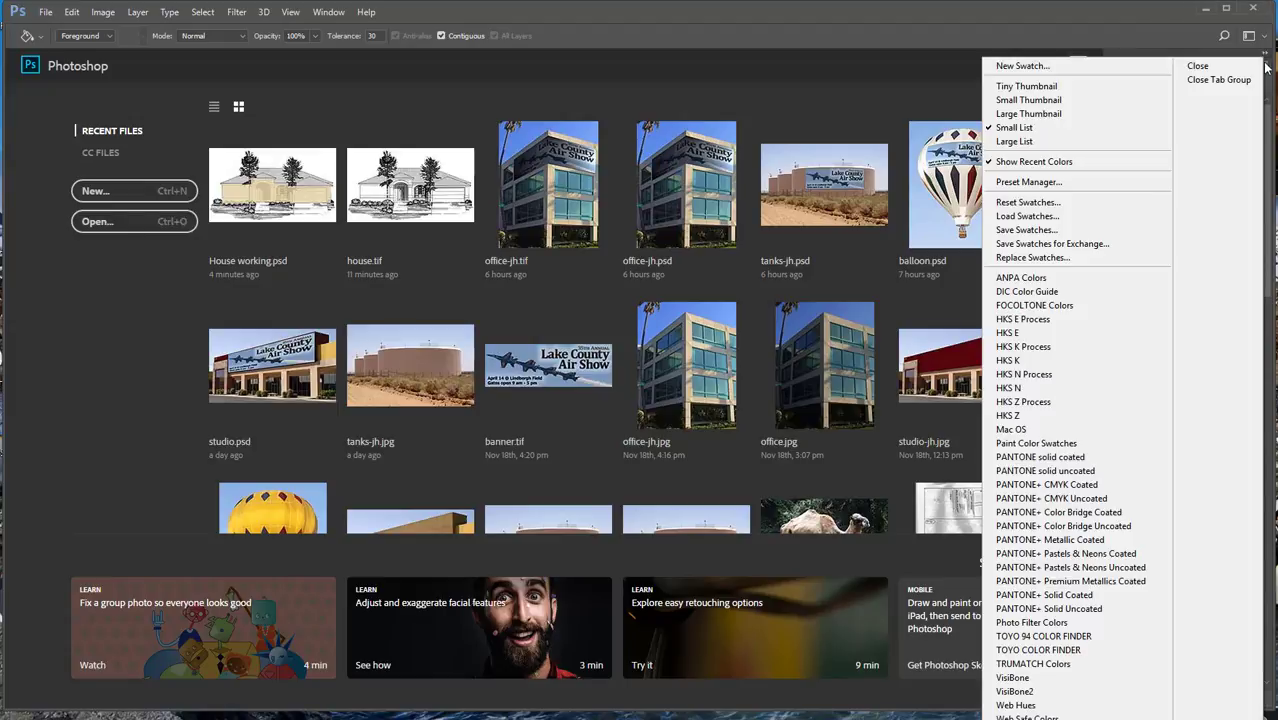
{"action": "left_click", "coordinate": [1050, 129]}
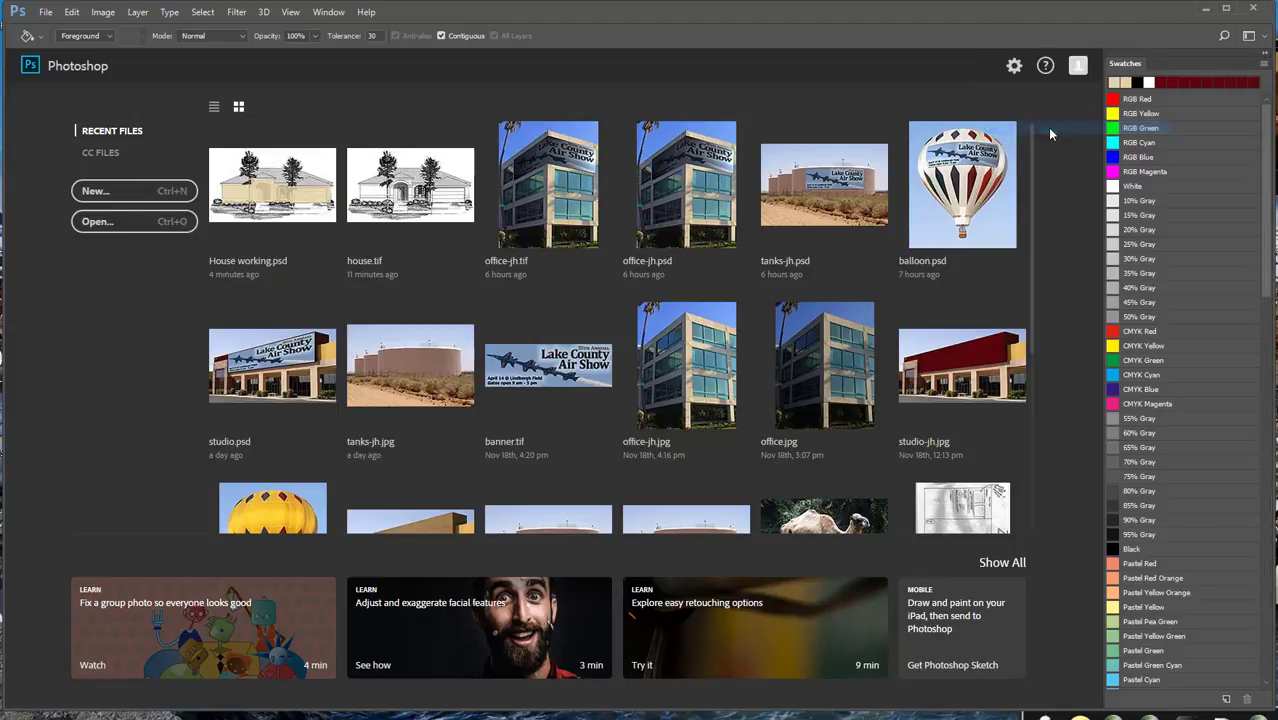
{"action": "left_click", "coordinate": [330, 12]}
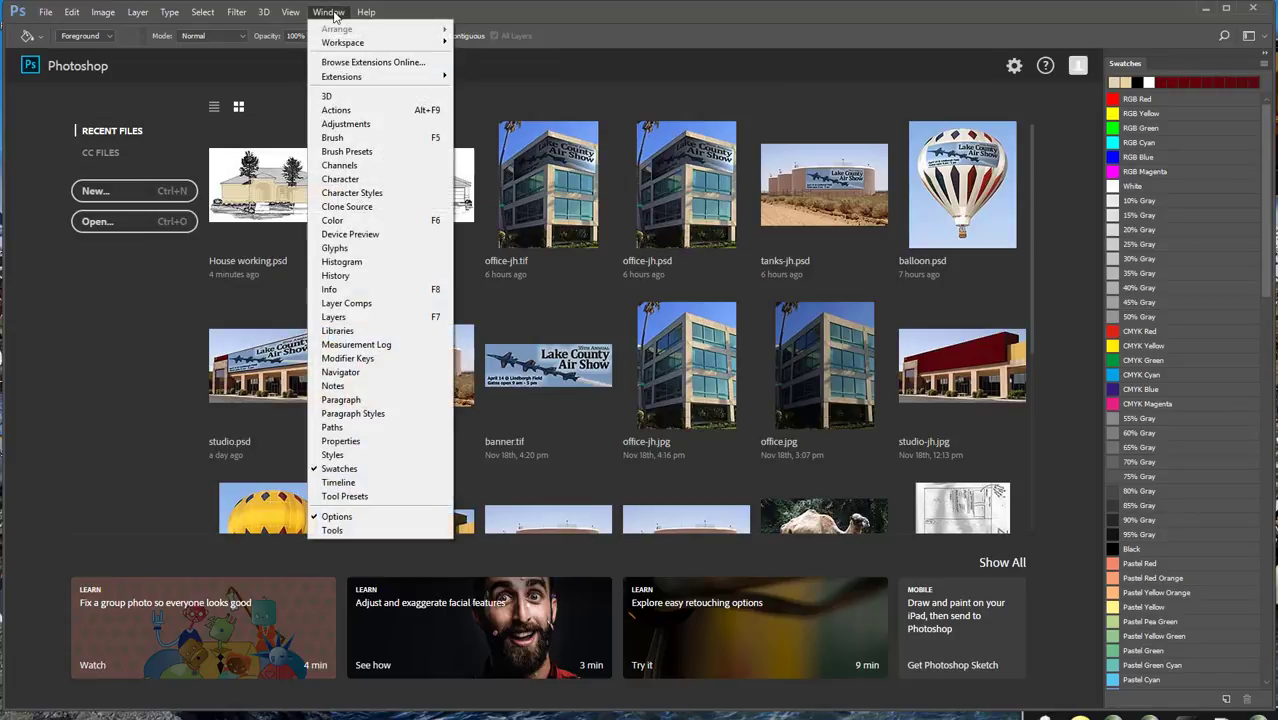
{"action": "left_click", "coordinate": [812, 107]}
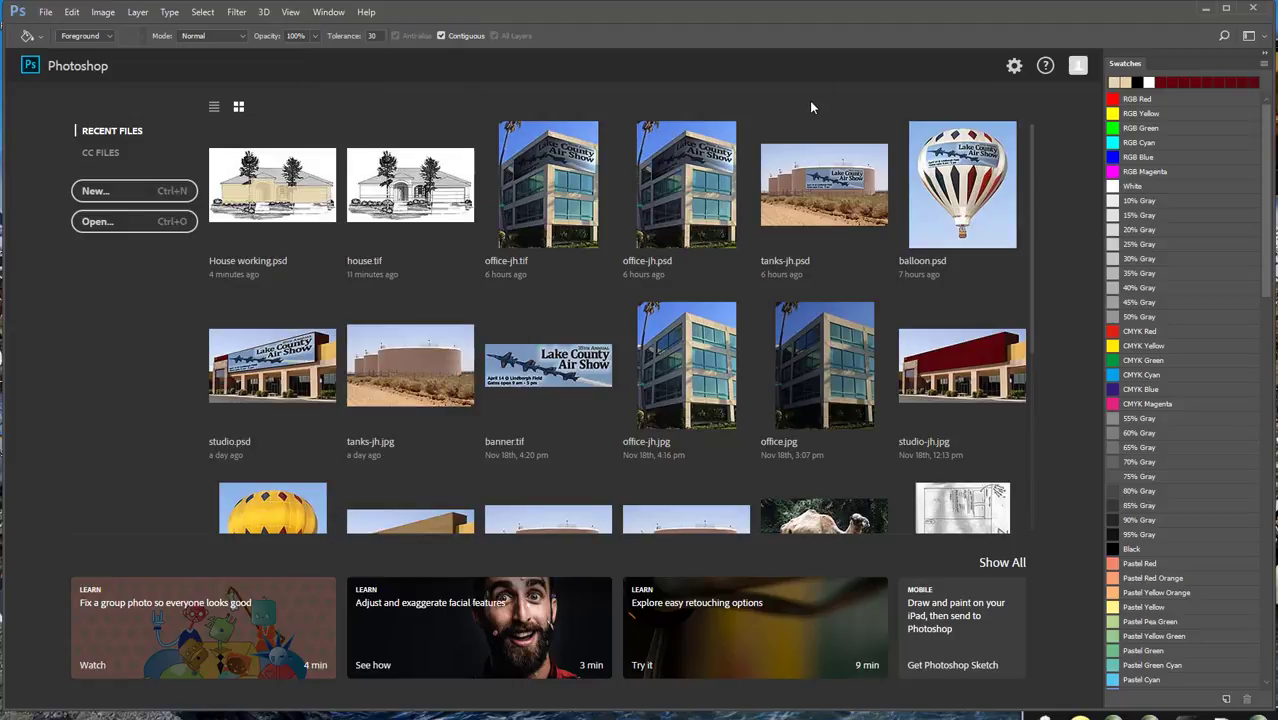
- Replace the current swatches with the "home color" Swatch Exchange (*.ASE) file from the Houses folder
{"action": "left_click", "coordinate": [1263, 64]}
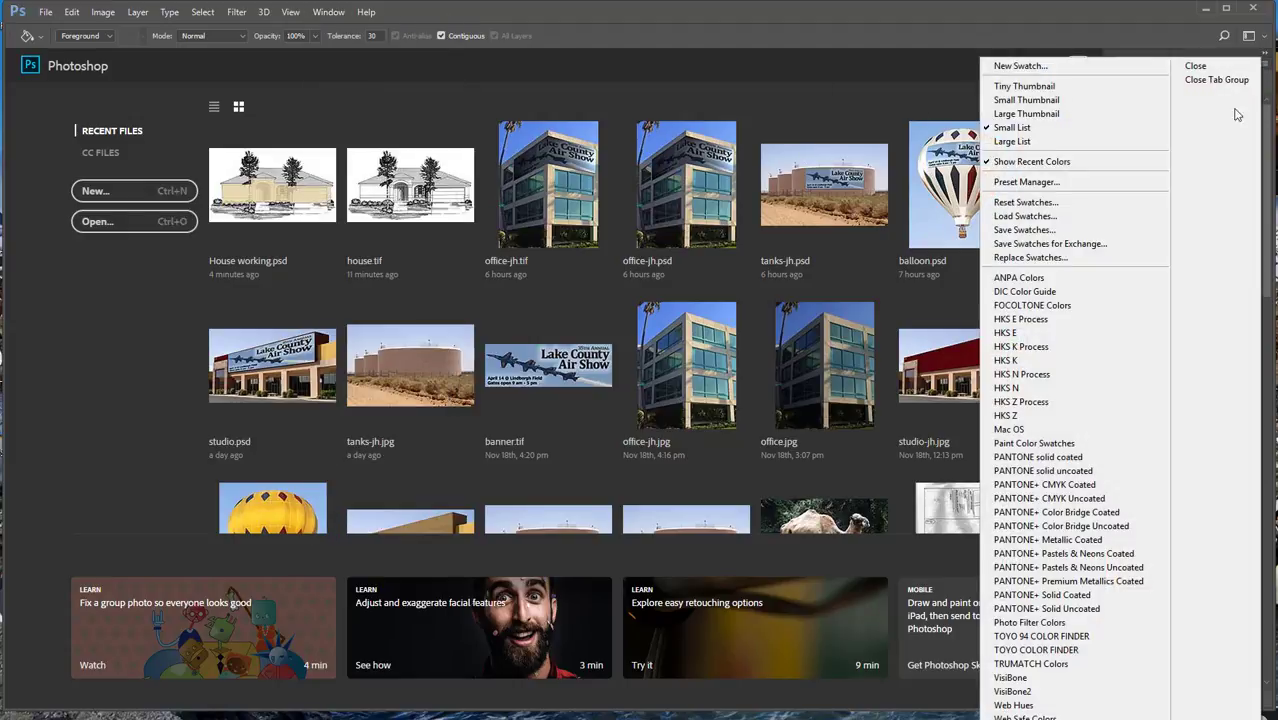
{"action": "left_click", "coordinate": [1071, 261]}
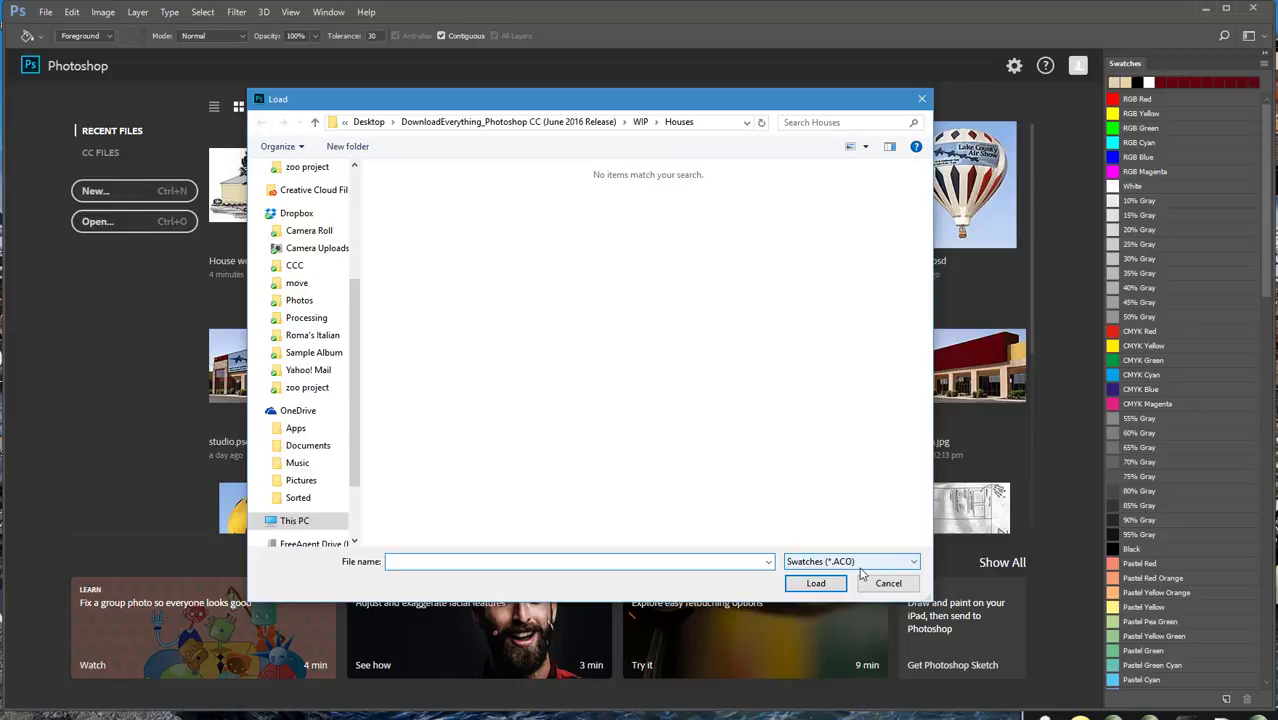
{"action": "left_click", "coordinate": [912, 563]}
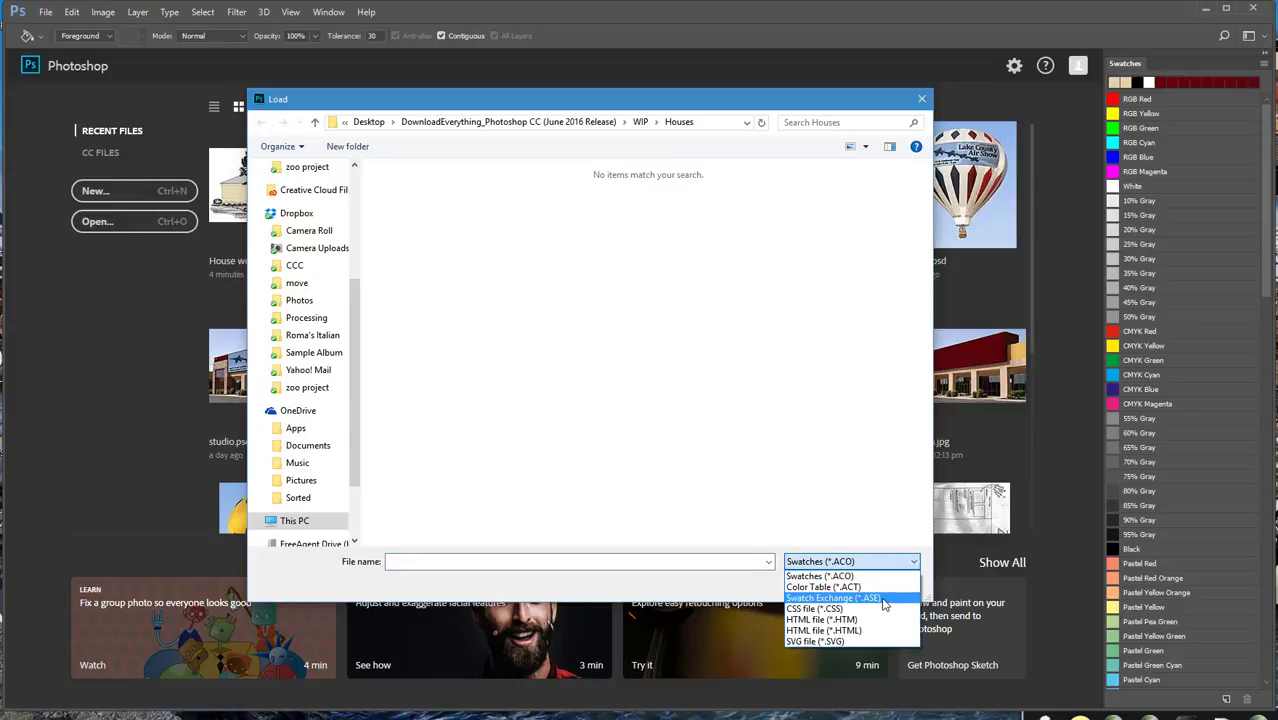
{"action": "left_click", "coordinate": [884, 599]}
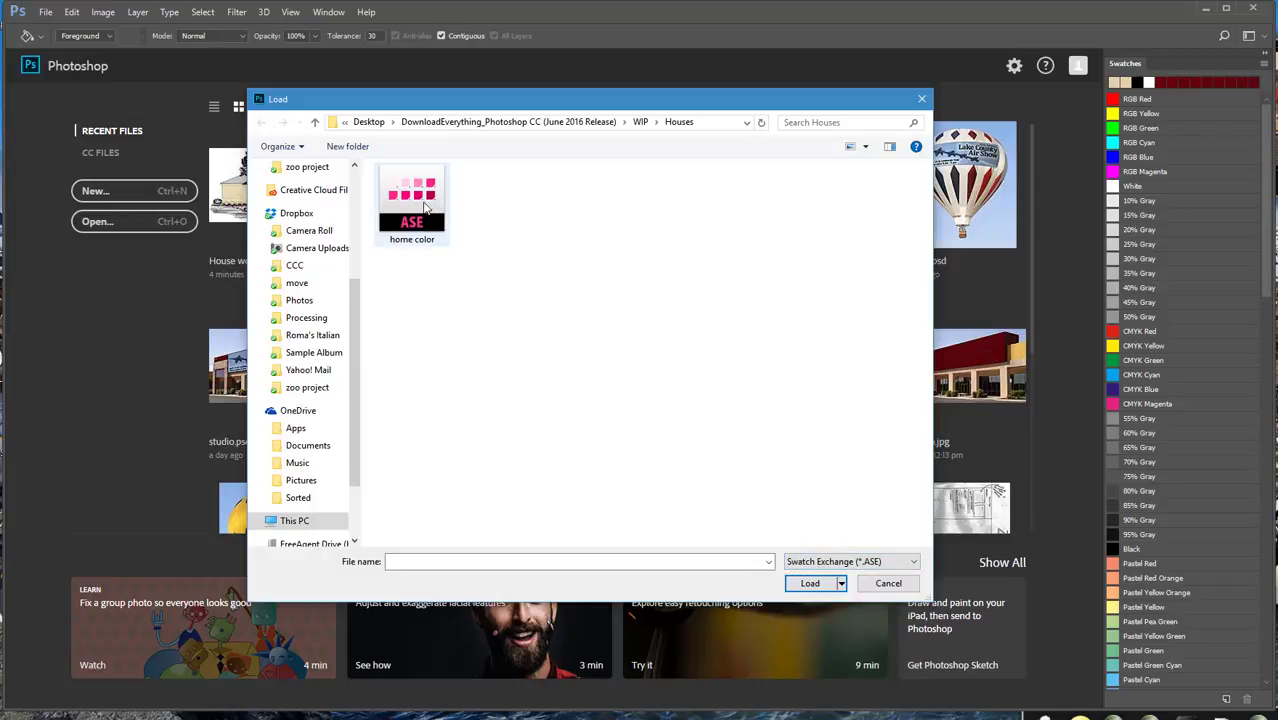
{"action": "left_click", "coordinate": [424, 207]}
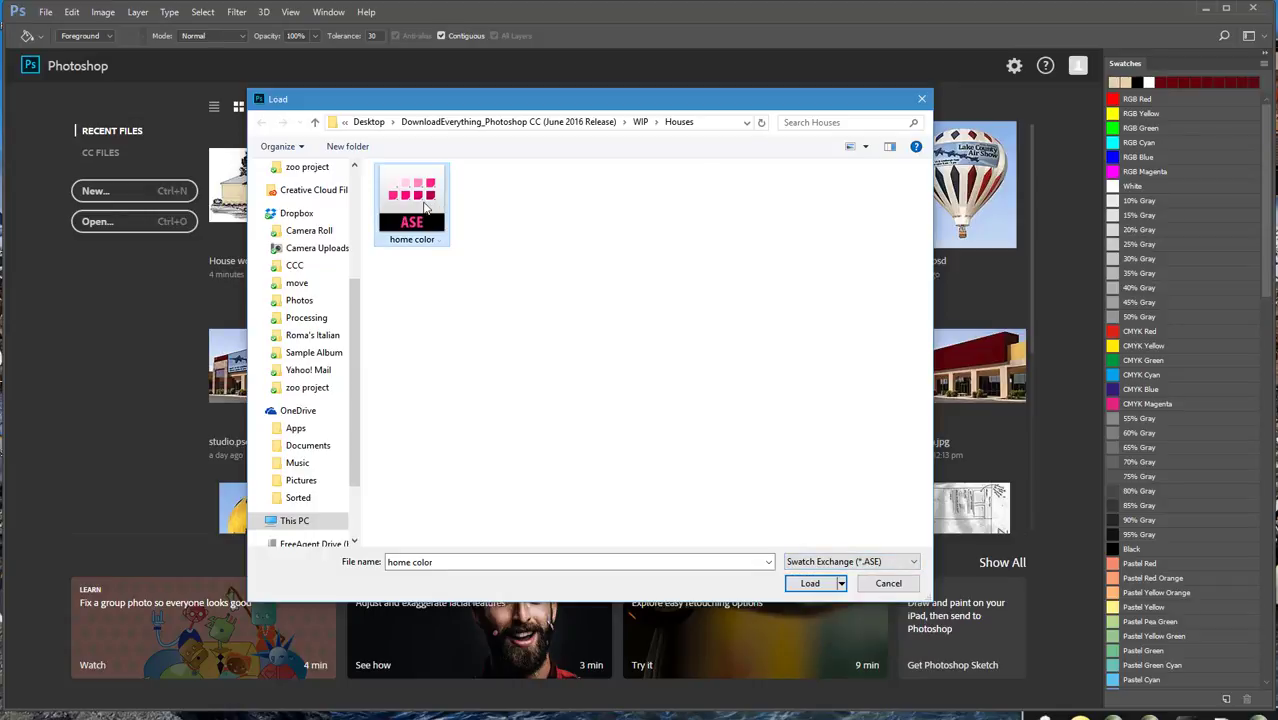
{"action": "left_click", "coordinate": [812, 584]}
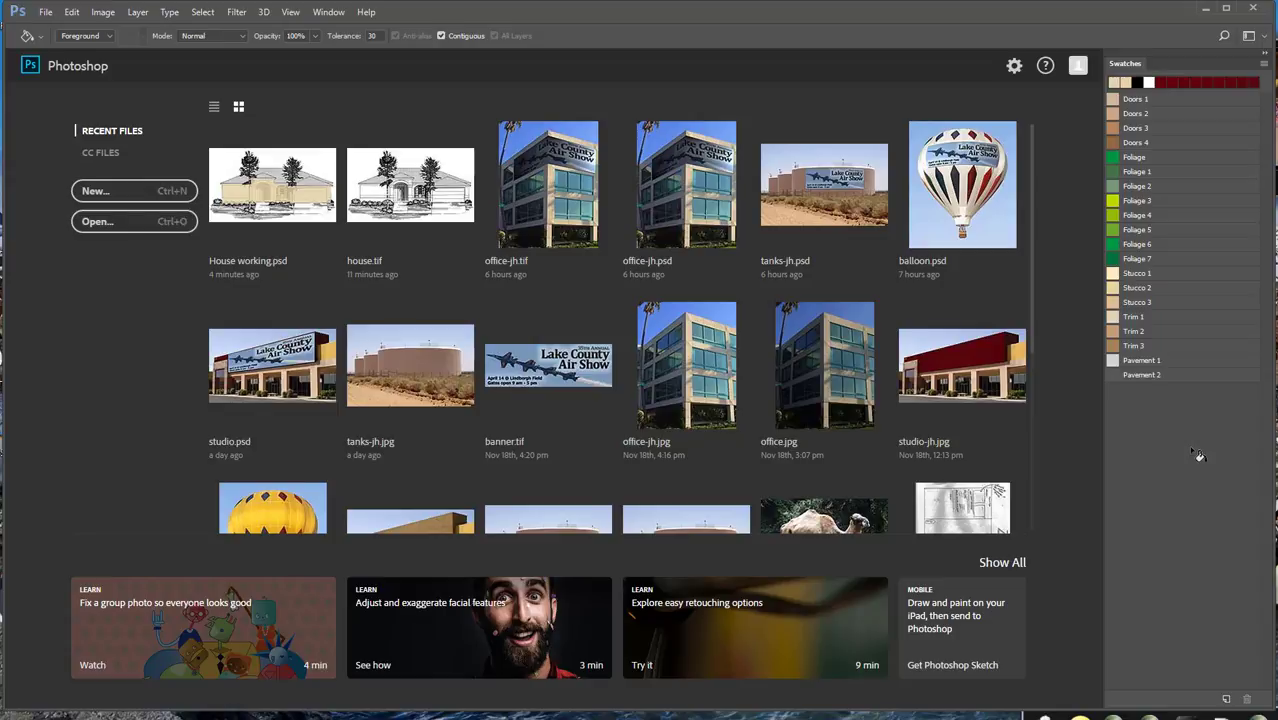
- Open the house image from the Houses folder
{"action": "left_click", "coordinate": [99, 221]}
{"action": "left_click", "coordinate": [264, 178]}
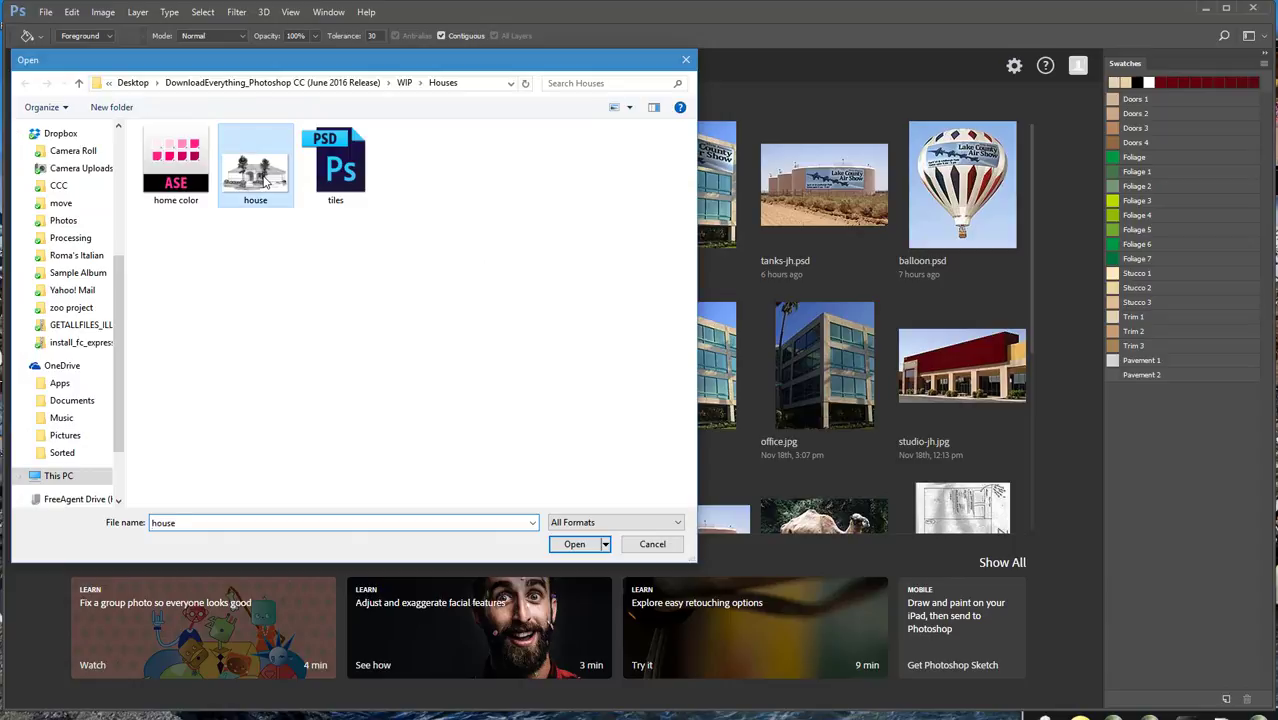
{"action": "left_click", "coordinate": [578, 546]}
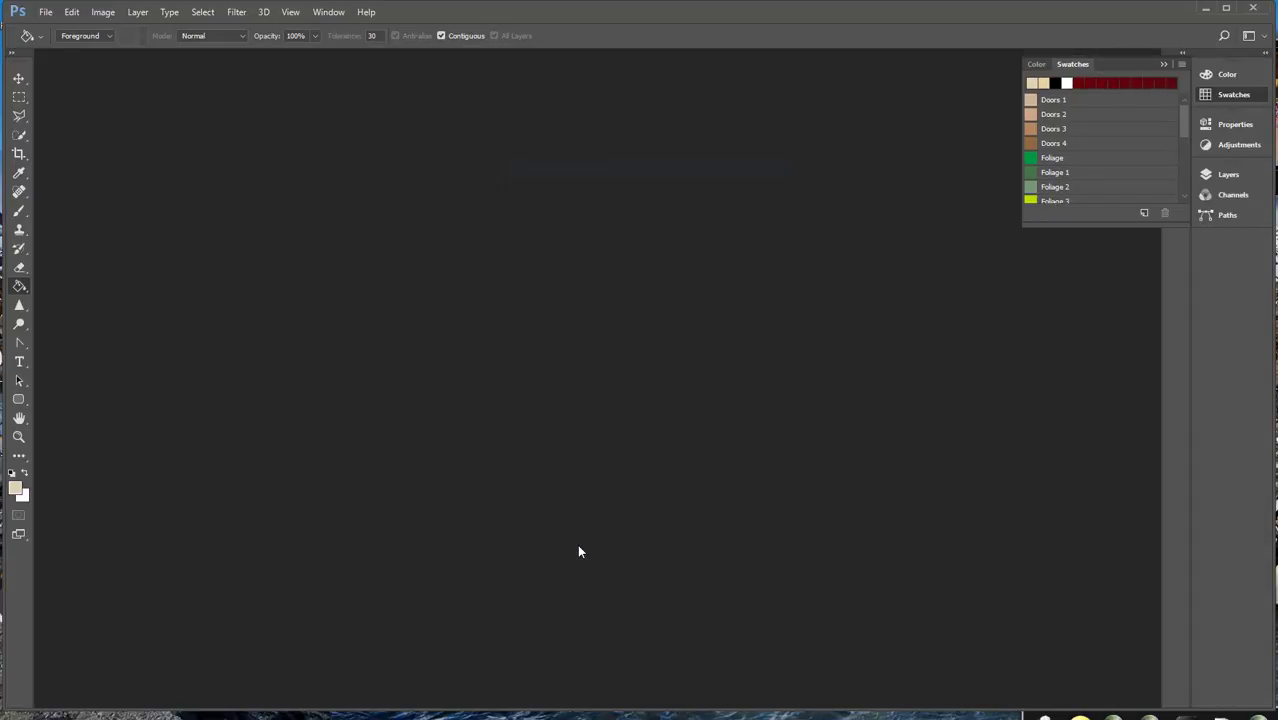
{"action": "left_click", "coordinate": [709, 357]}
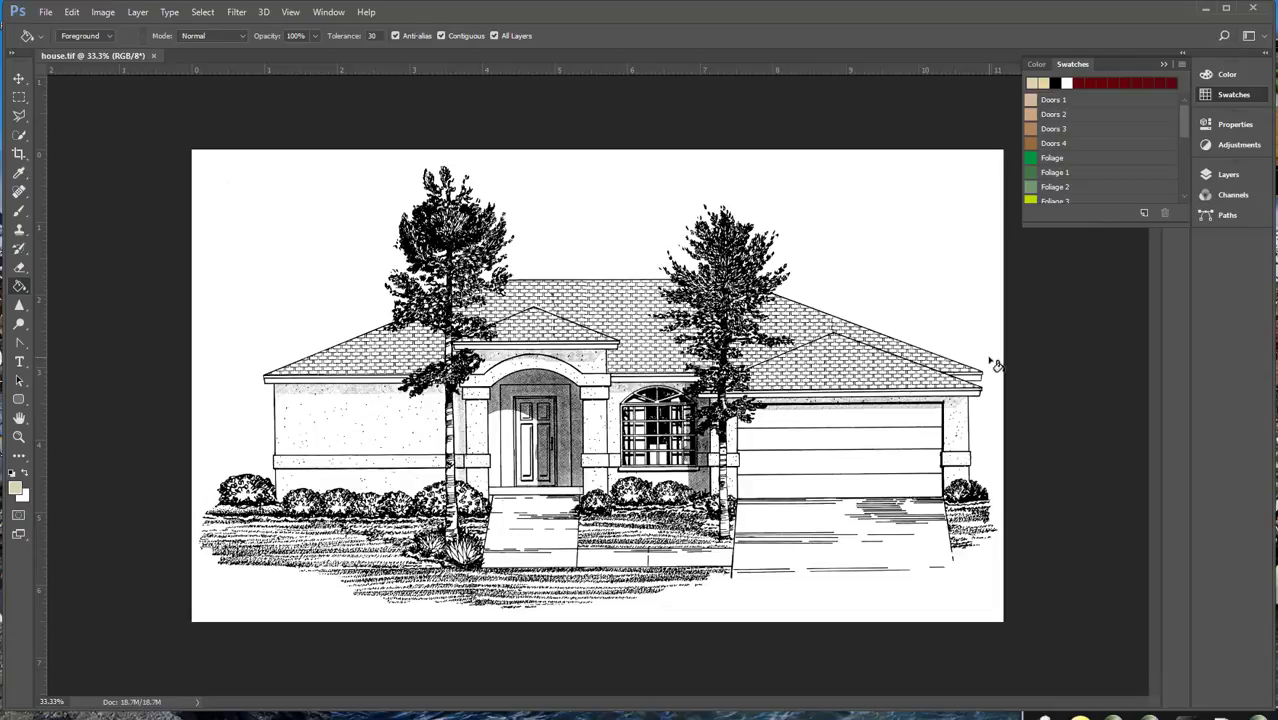
- Convert the Background into a regular layer named Sketch and lock it completely
{"action": "left_click", "coordinate": [1225, 173]}
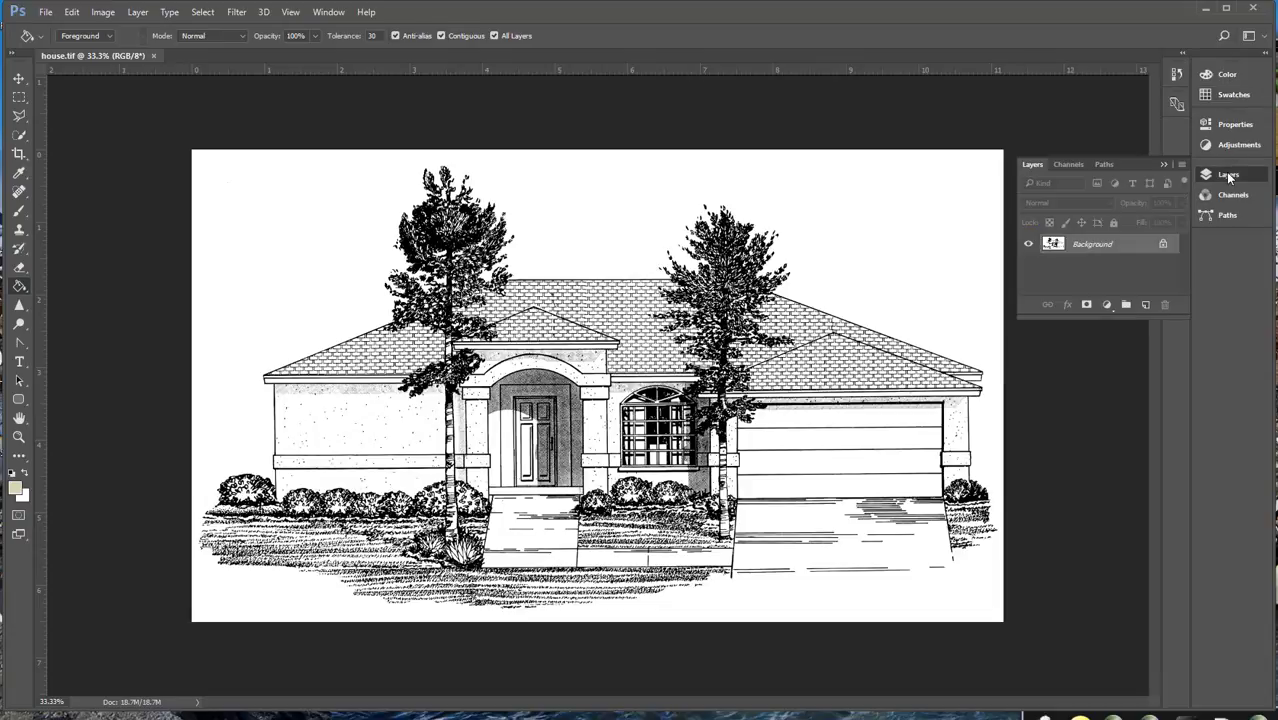
{"action": "double_click", "coordinate": [1097, 245]}
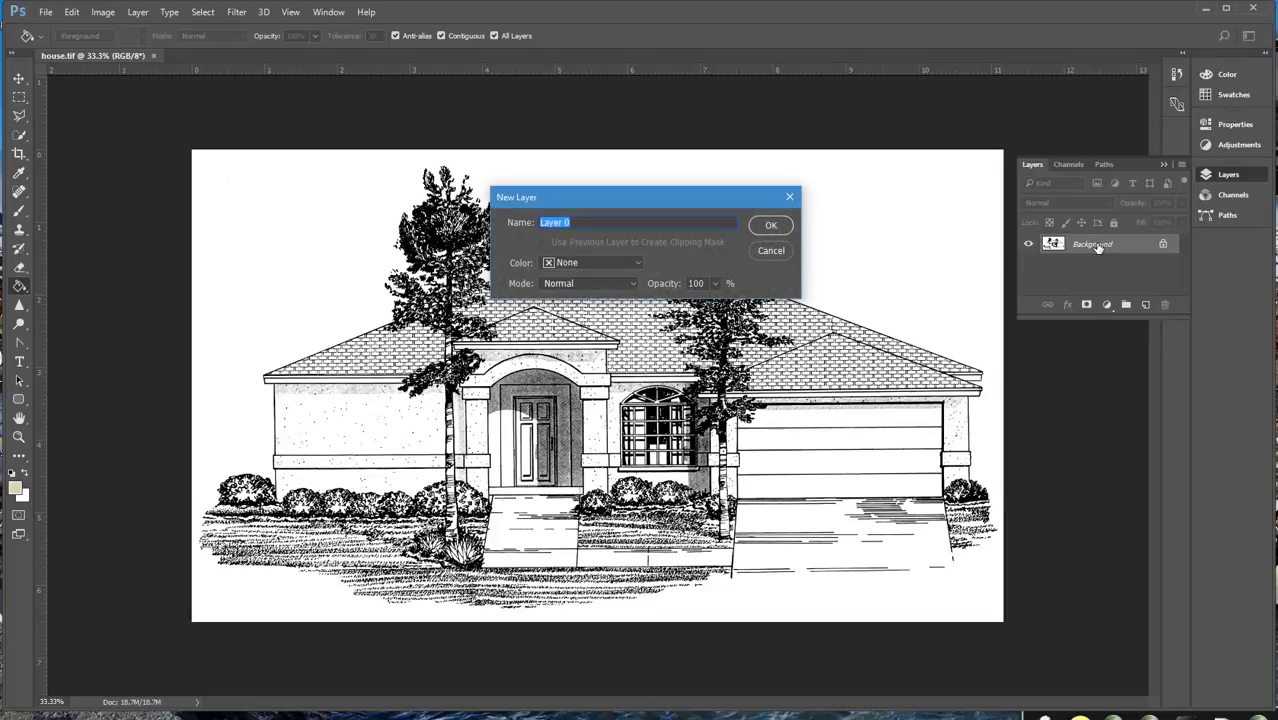
{"action": "type", "text": "Sketch"}
{"action": "key", "text": "Return"}
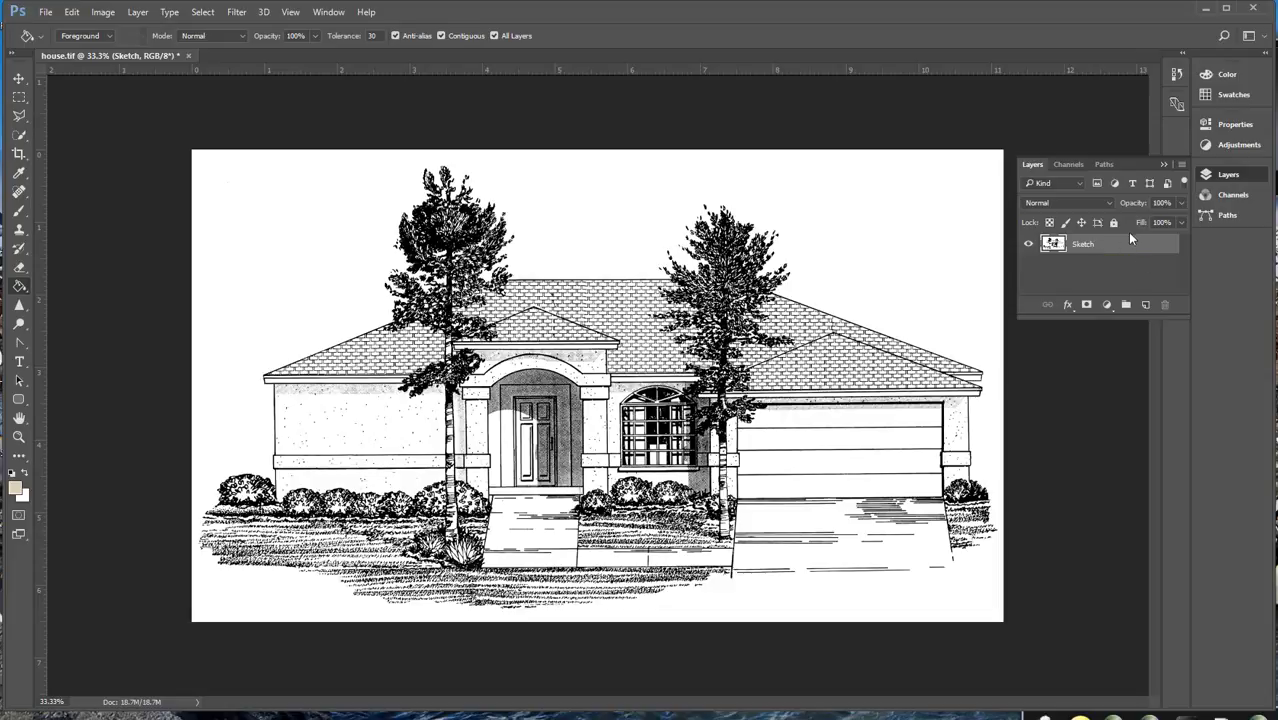
{"action": "left_click", "coordinate": [1115, 222]}
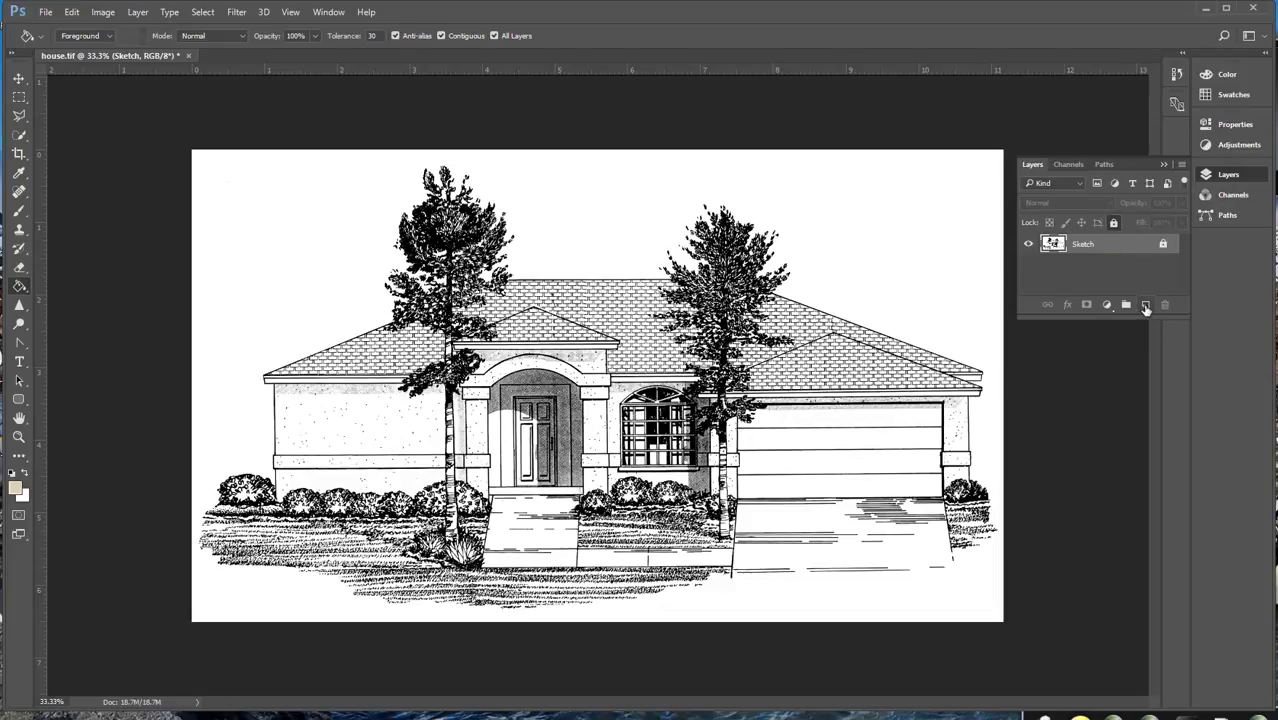
- Add a new layer above Sketch and name it Walls
{"action": "left_click", "coordinate": [1146, 305]}
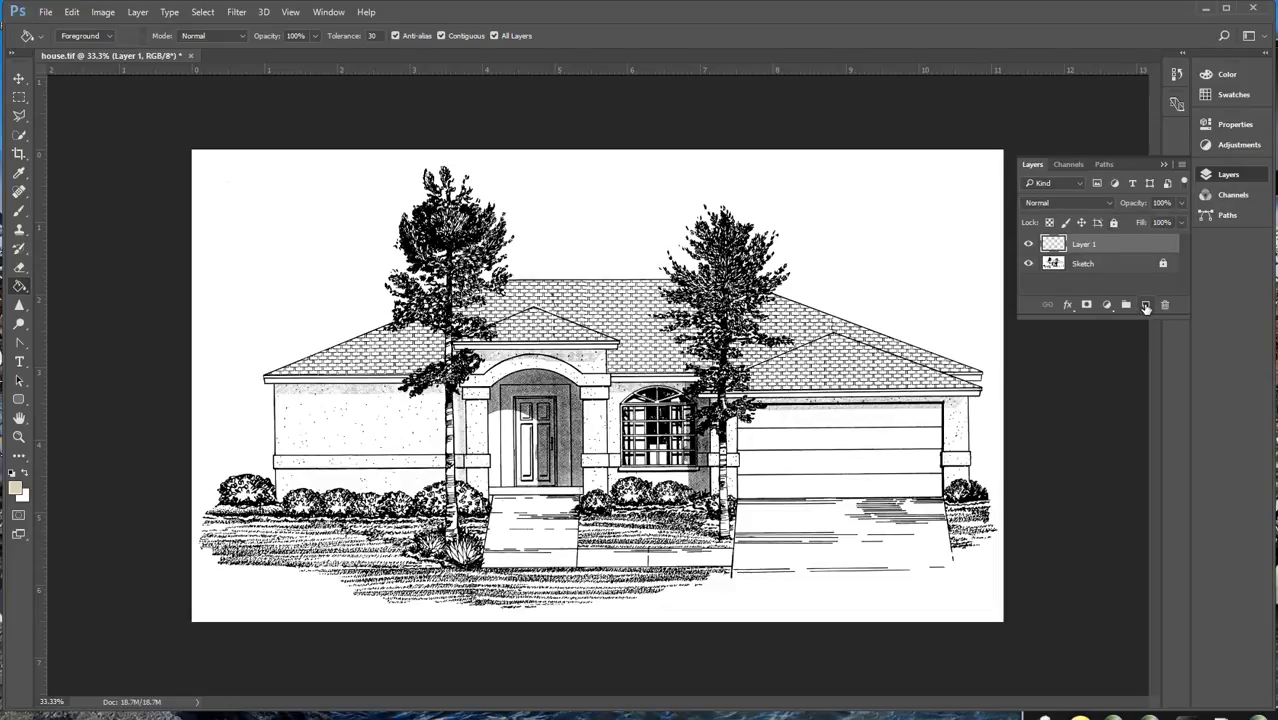
{"action": "double_click", "coordinate": [1085, 244]}
{"action": "type", "text": "Walls"}
{"action": "key", "text": "Return"}
- Select the house front from the left wall past the arched window with the Rectangular Marquee, adding the entry area under the small gable
{"action": "left_click", "coordinate": [514, 440], "text": "ctrl"}
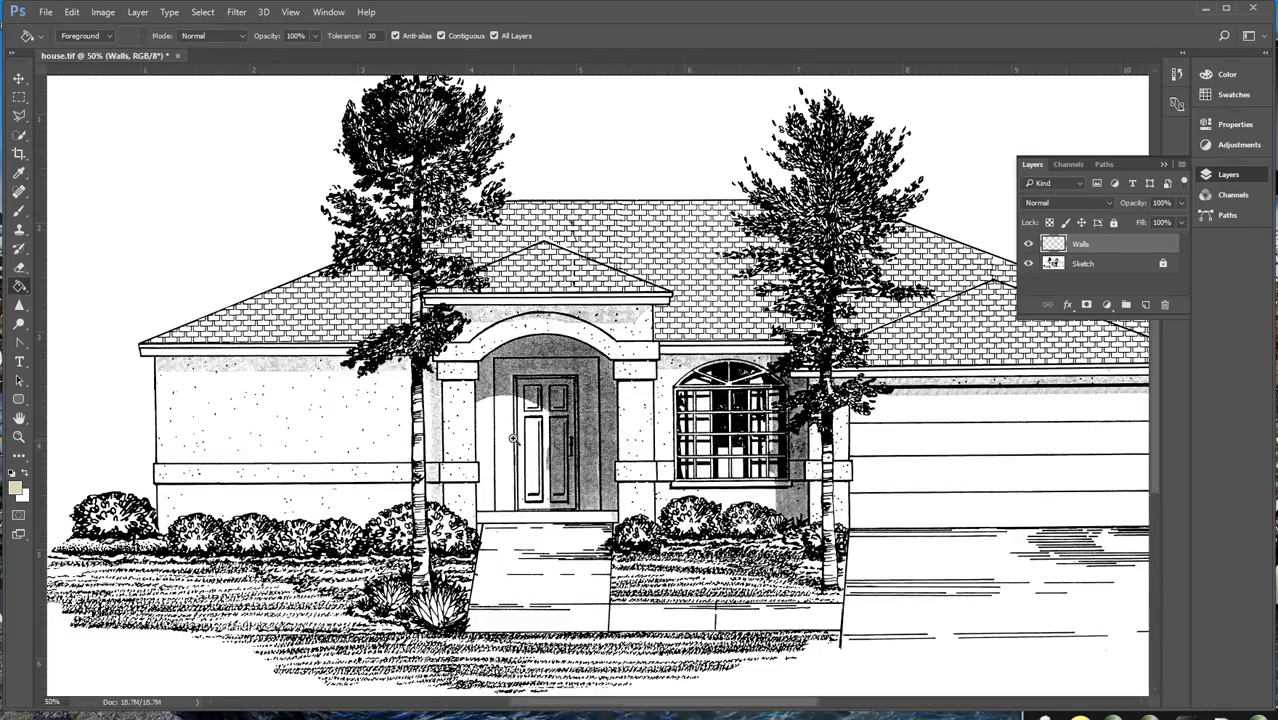
{"action": "left_click", "coordinate": [392, 440], "text": "ctrl"}
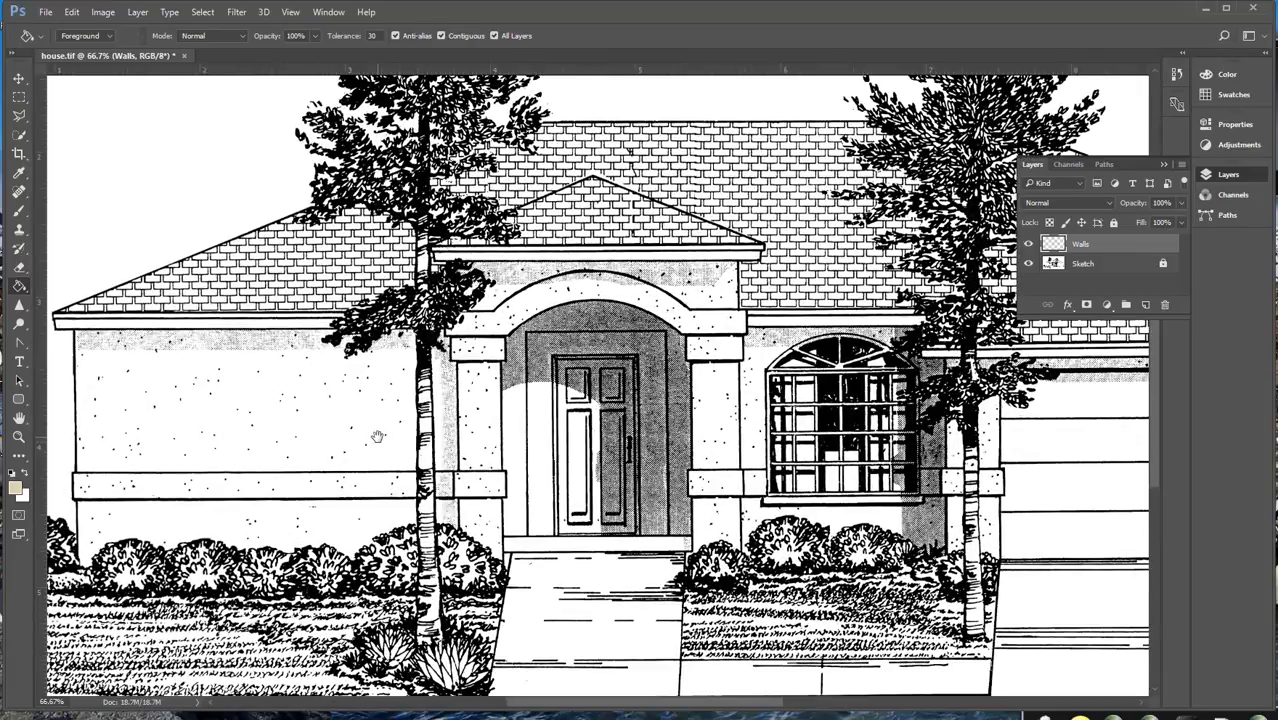
{"action": "left_click_drag", "start_coordinate": [376, 436], "coordinate": [408, 386]}
{"action": "left_click", "coordinate": [19, 97]}
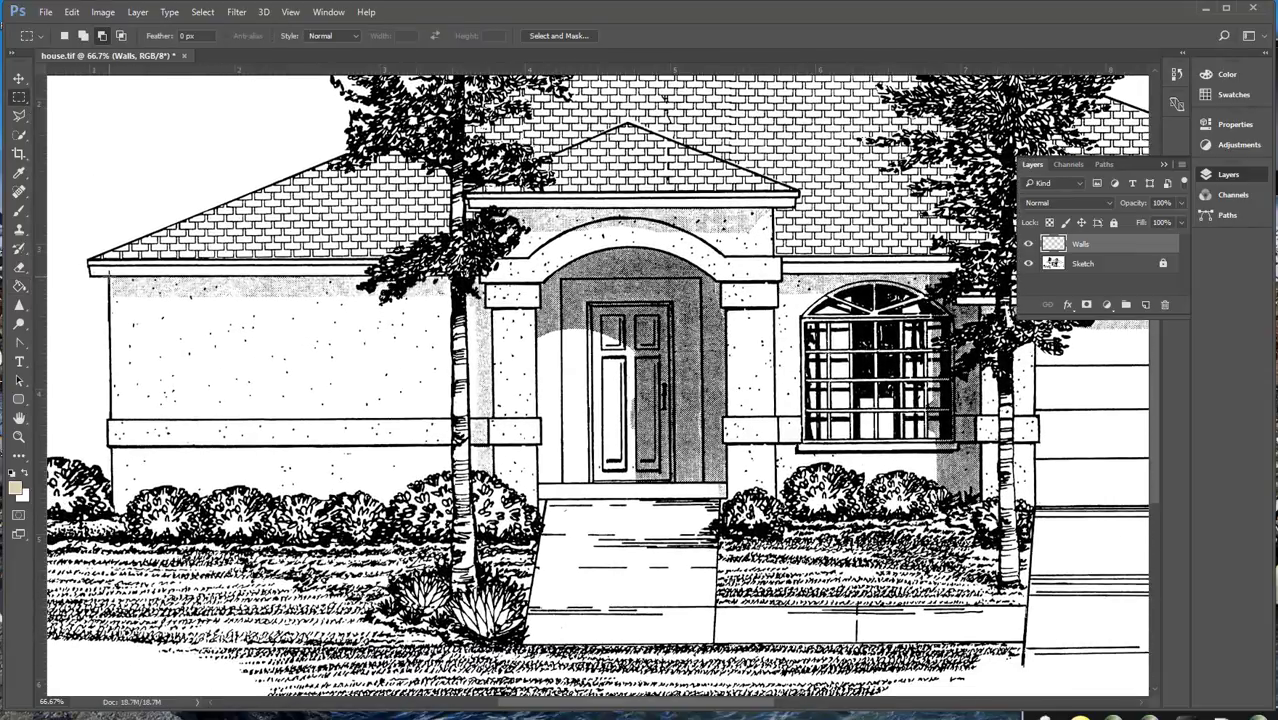
{"action": "left_click_drag", "start_coordinate": [110, 280], "coordinate": [679, 519]}
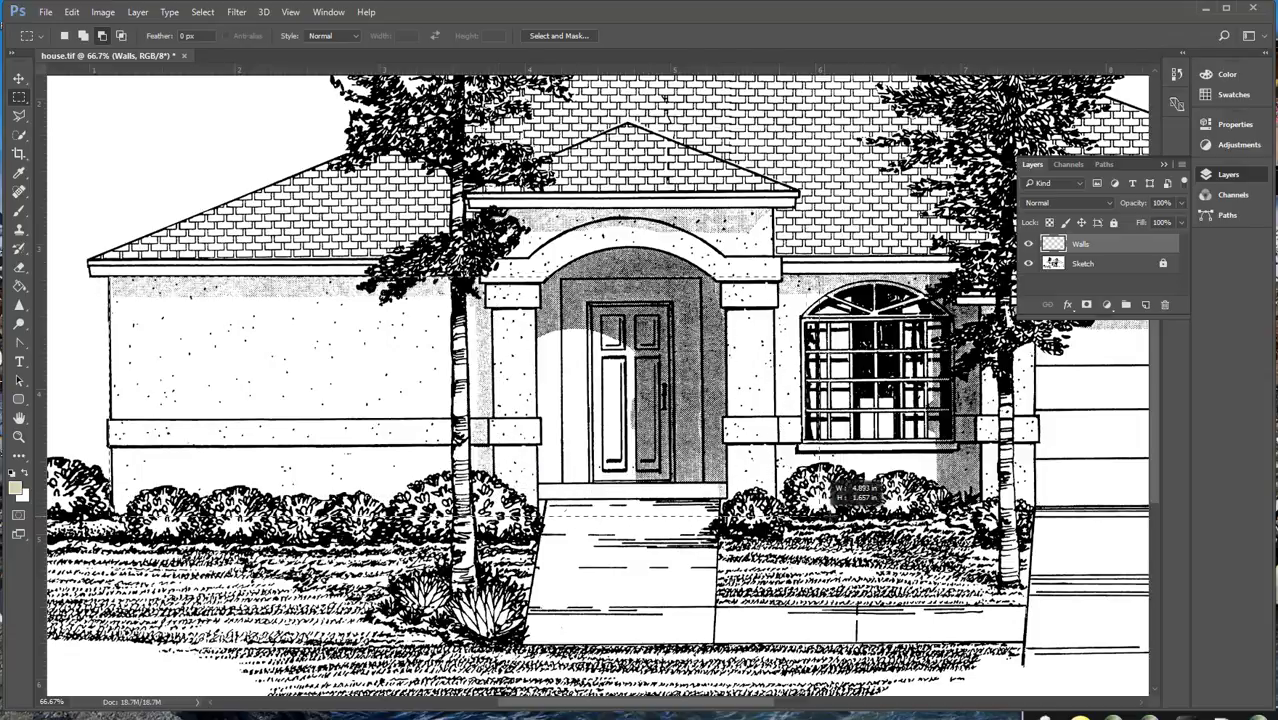
{"action": "left_click_drag", "start_coordinate": [952, 476], "coordinate": [998, 477]}
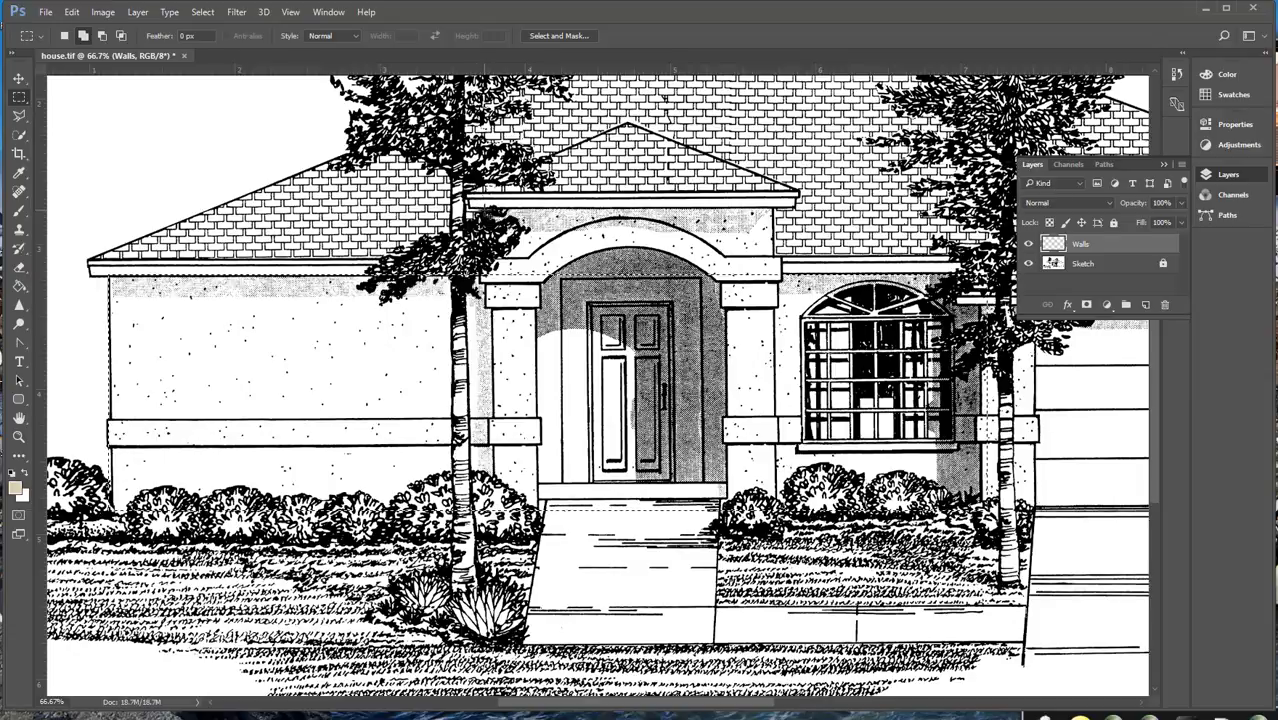
{"action": "left_click_drag", "start_coordinate": [482, 209], "coordinate": [775, 318]}
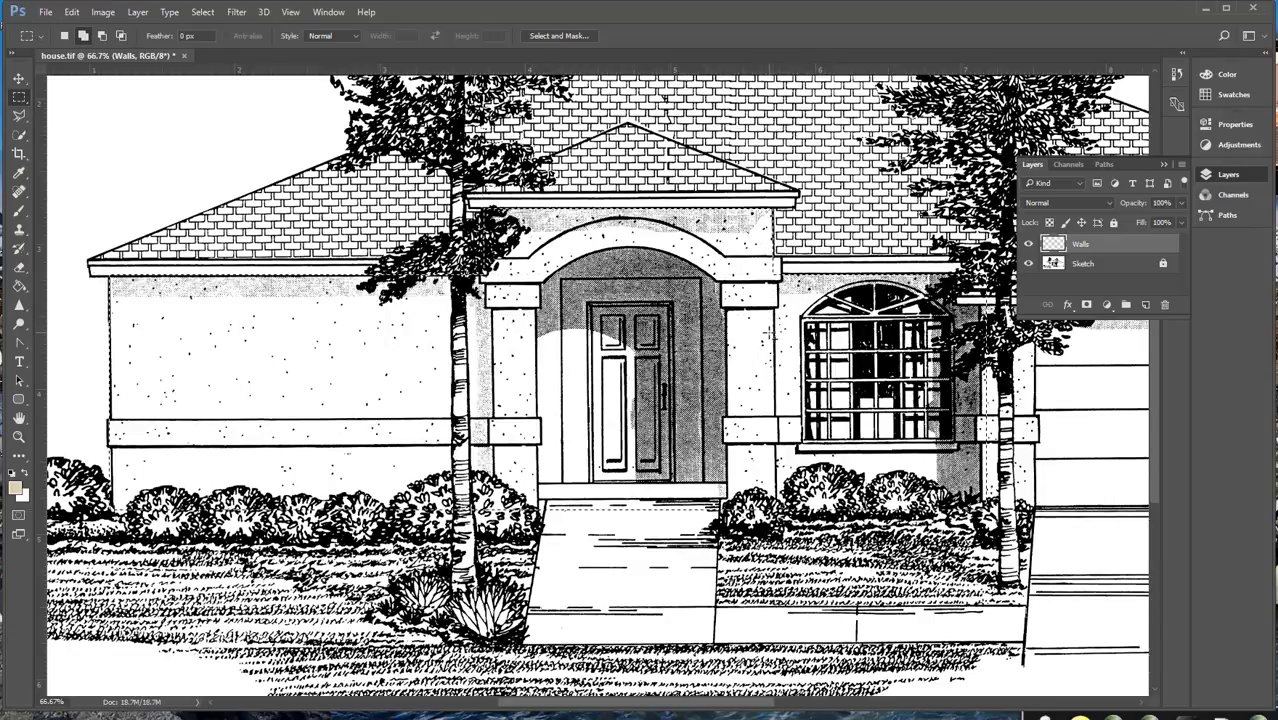
- Add the garage front to the selection, from the eaves down to the driveway and out to the right wall edge
{"action": "key", "text": "alt"}
{"action": "key", "text": "space"}
{"action": "left_click_drag", "start_coordinate": [1082, 445], "coordinate": [560, 469]}
{"action": "key", "text": "shift"}
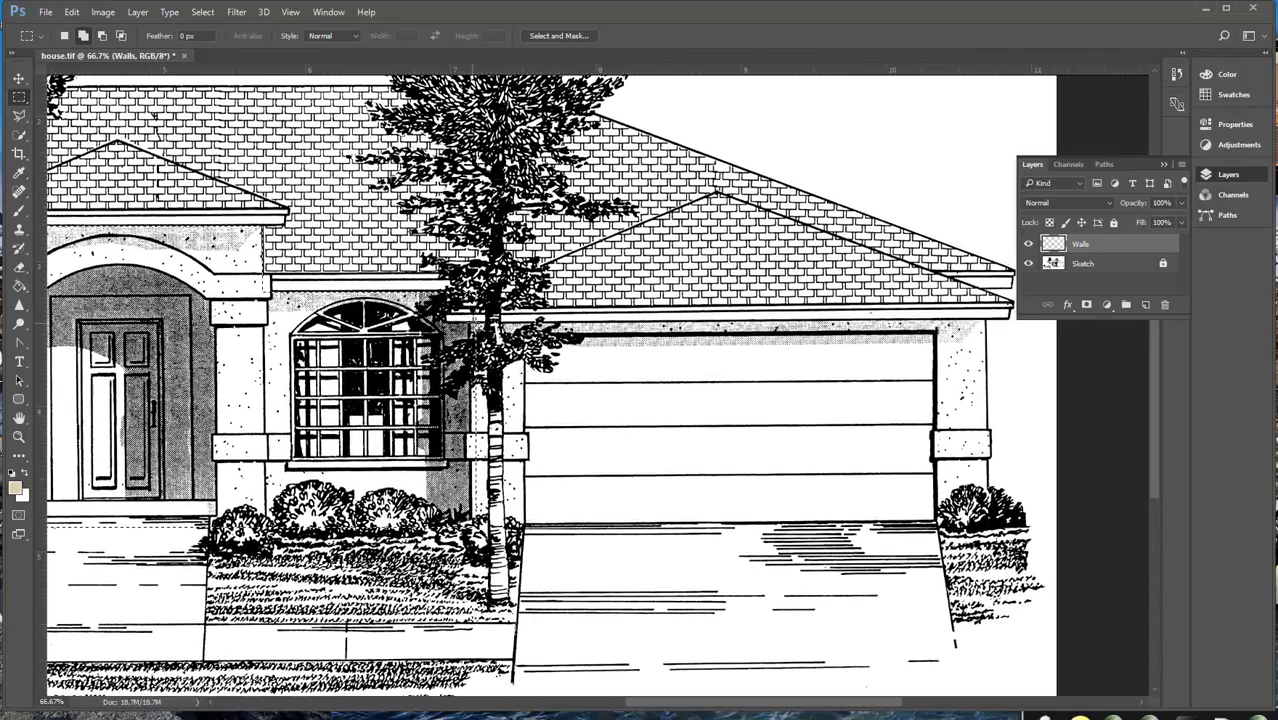
{"action": "left_click_drag", "start_coordinate": [510, 331], "coordinate": [986, 521]}
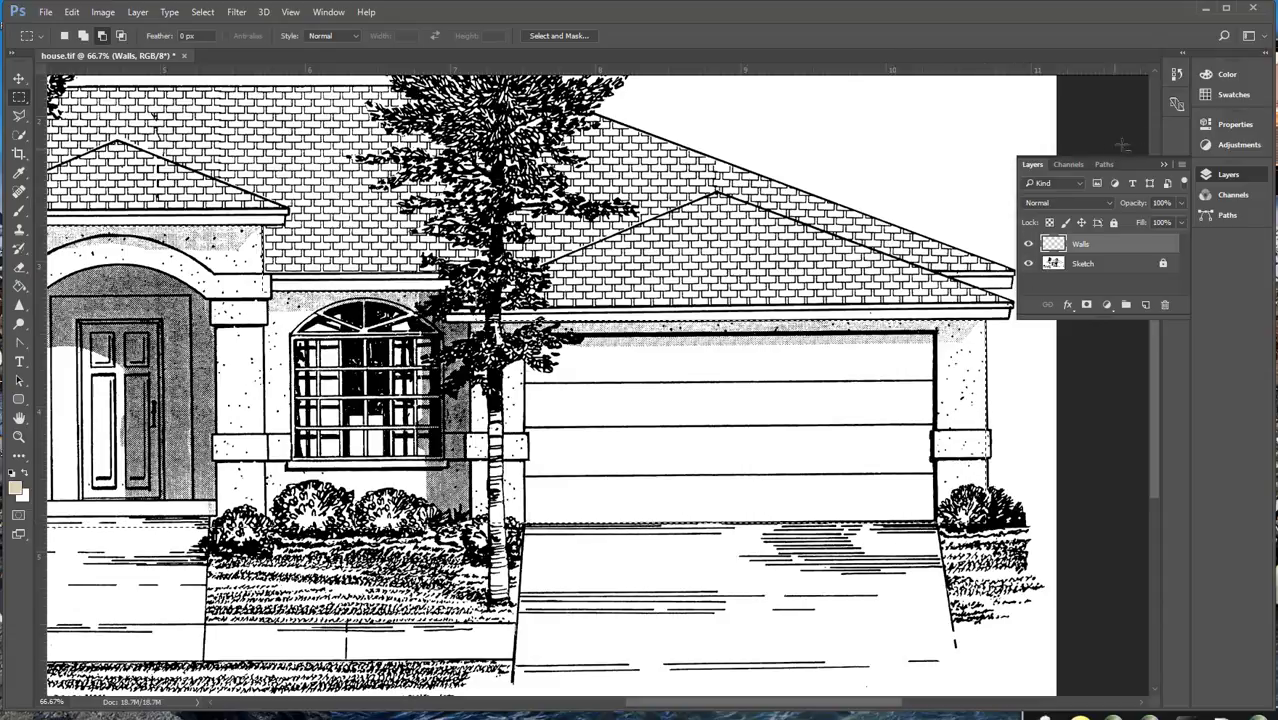
- Choose the Stucco 2 swatch and fill the selected walls with the foreground color in Normal mode at 100% opacity
{"action": "left_click", "coordinate": [1209, 96]}
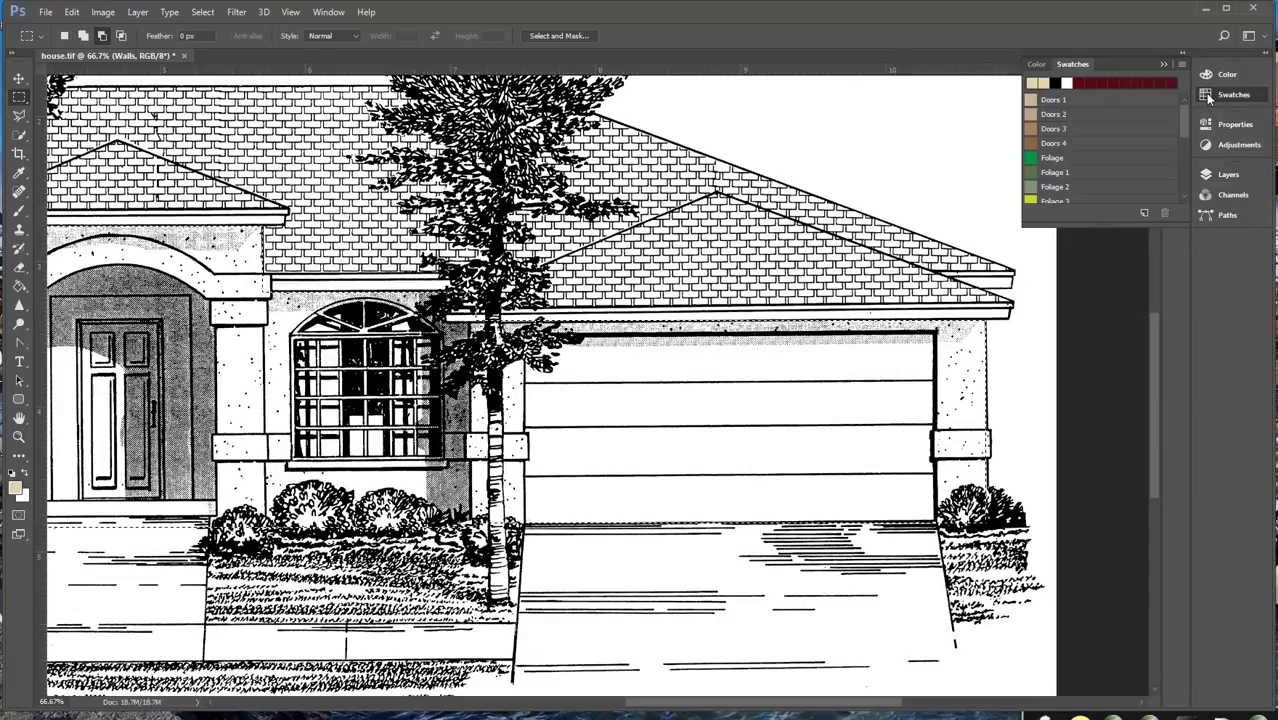
{"action": "left_click_drag", "start_coordinate": [1182, 120], "coordinate": [1177, 140]}
{"action": "scroll", "coordinate": [1172, 154], "scroll_direction": "down", "scroll_amount": 3}
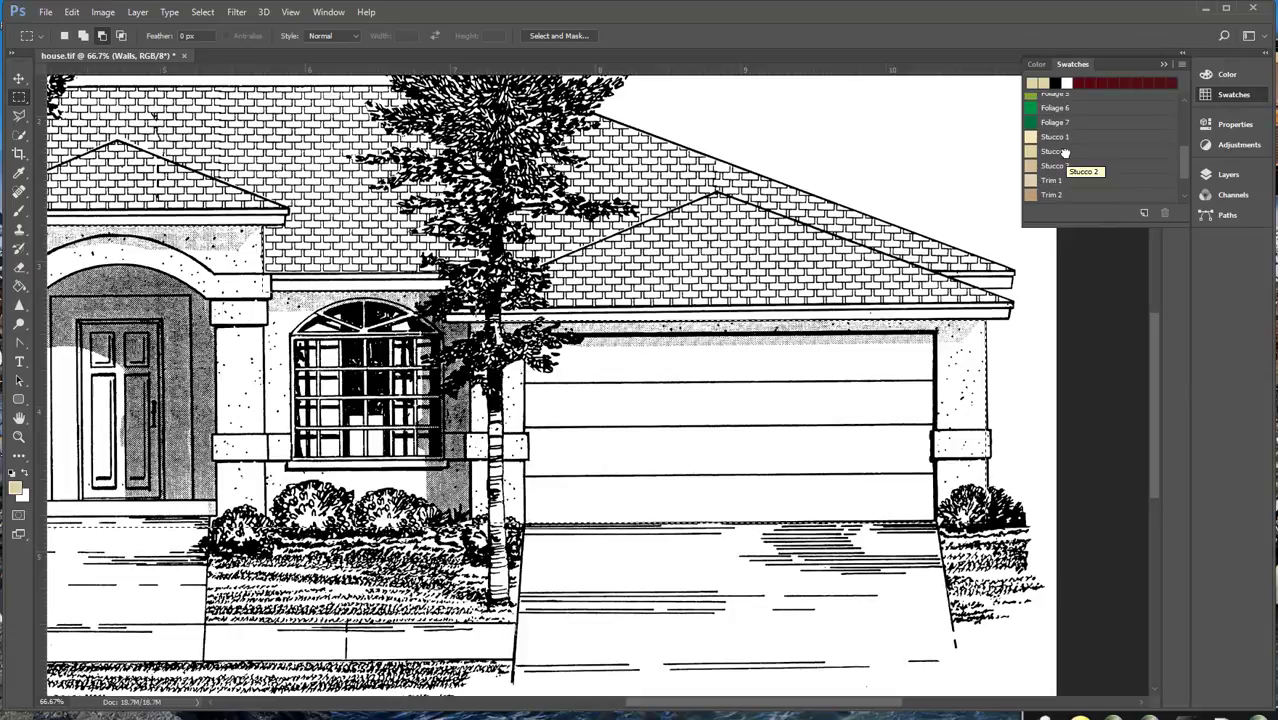
{"action": "left_click", "coordinate": [71, 12]}
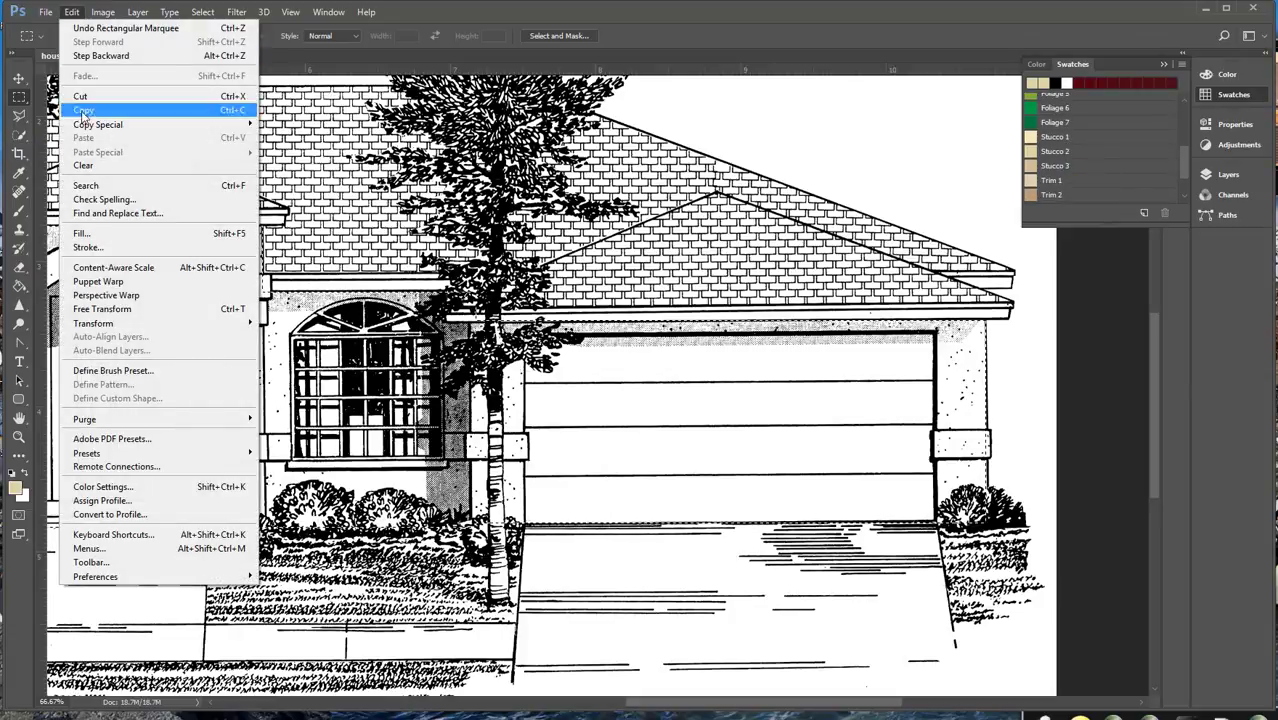
{"action": "left_click", "coordinate": [90, 235]}
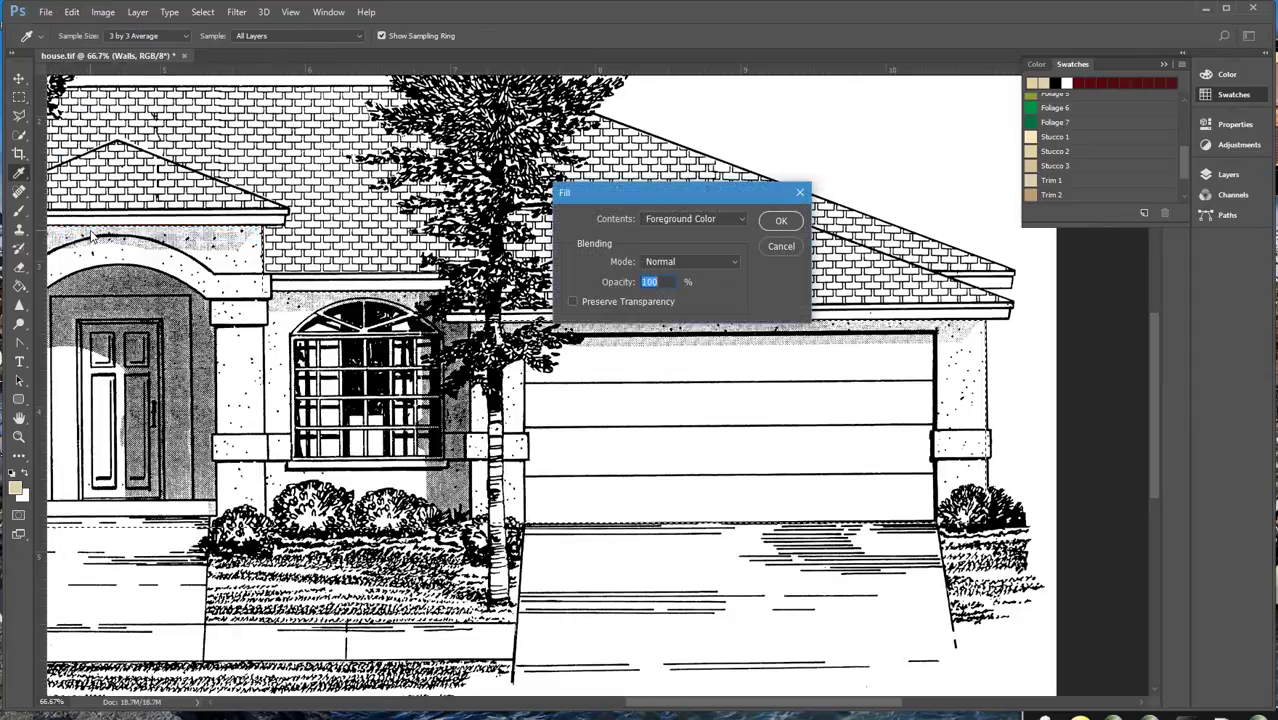
{"action": "left_click", "coordinate": [781, 220]}
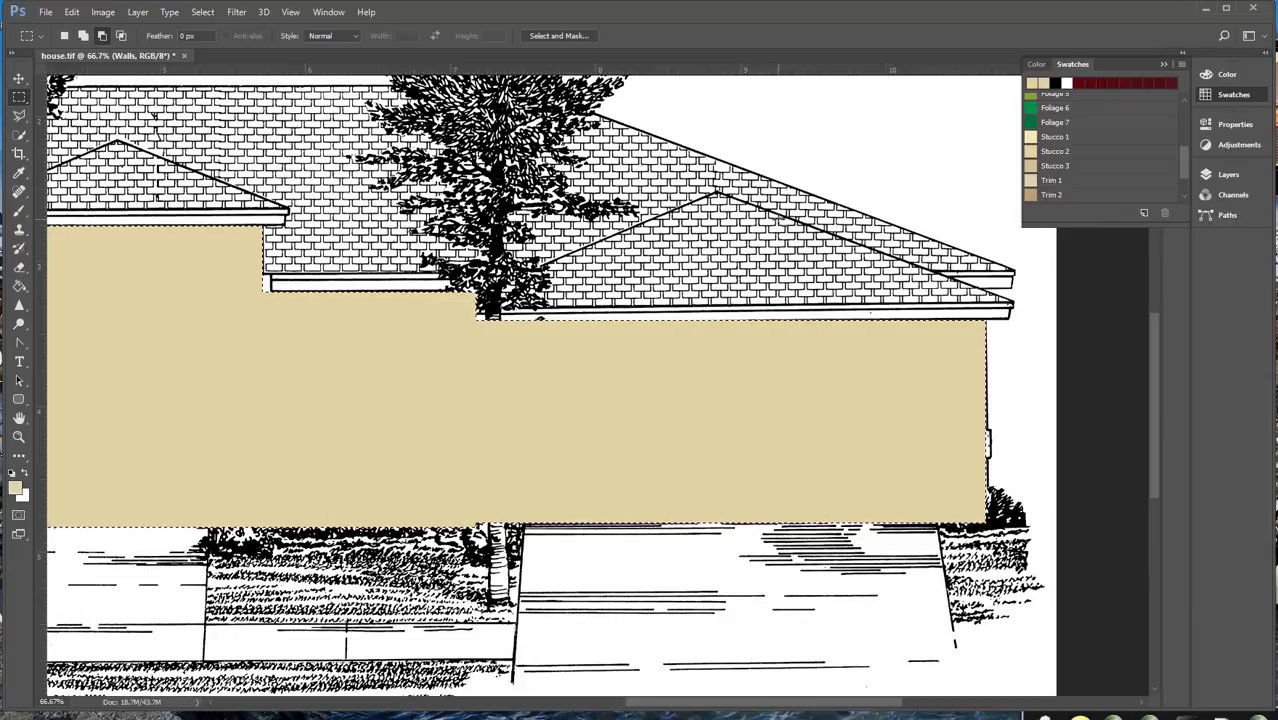
- Lower the Walls layer's opacity to 82%
{"action": "left_click", "coordinate": [1245, 174]}
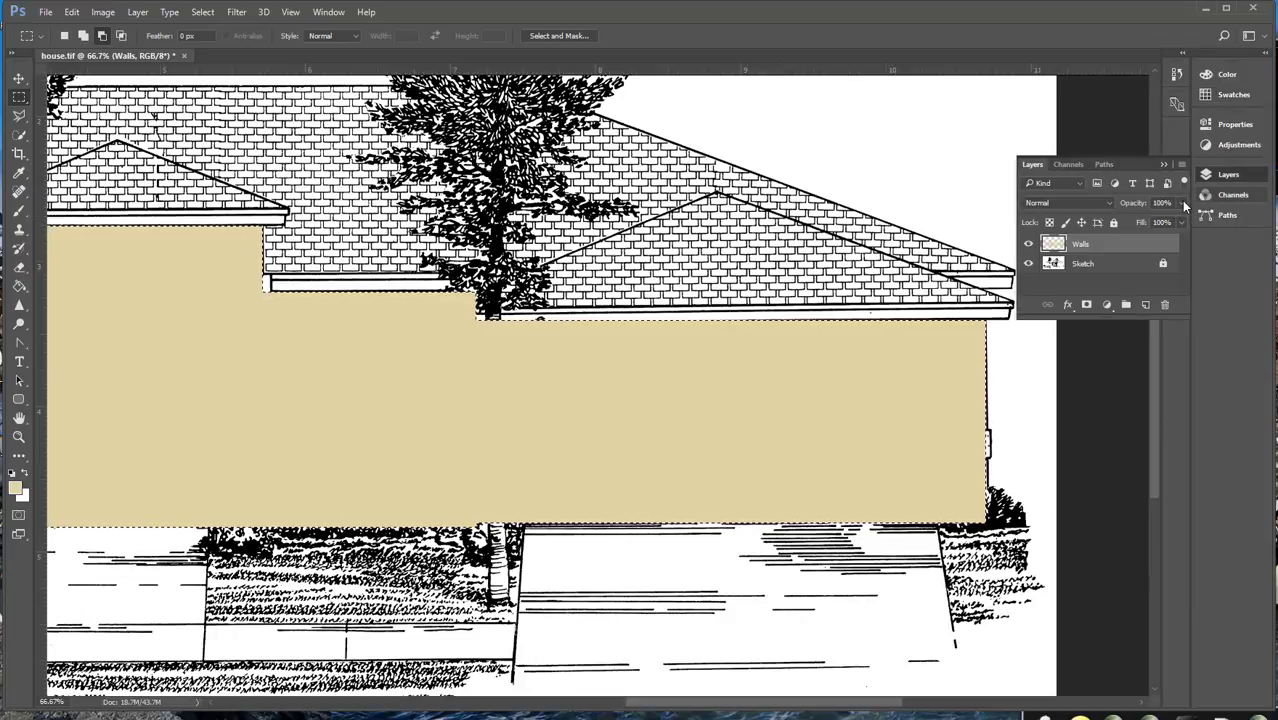
{"action": "left_click", "coordinate": [1183, 203]}
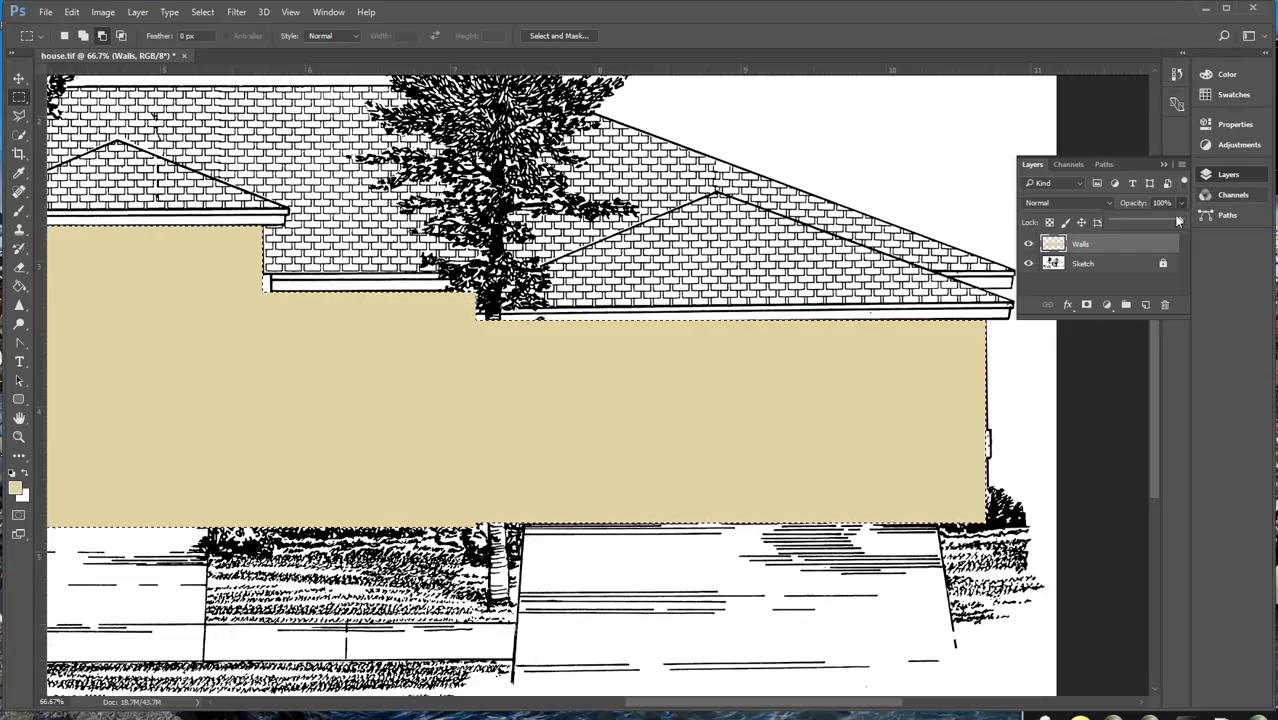
{"action": "left_click_drag", "start_coordinate": [1177, 222], "coordinate": [1166, 225]}
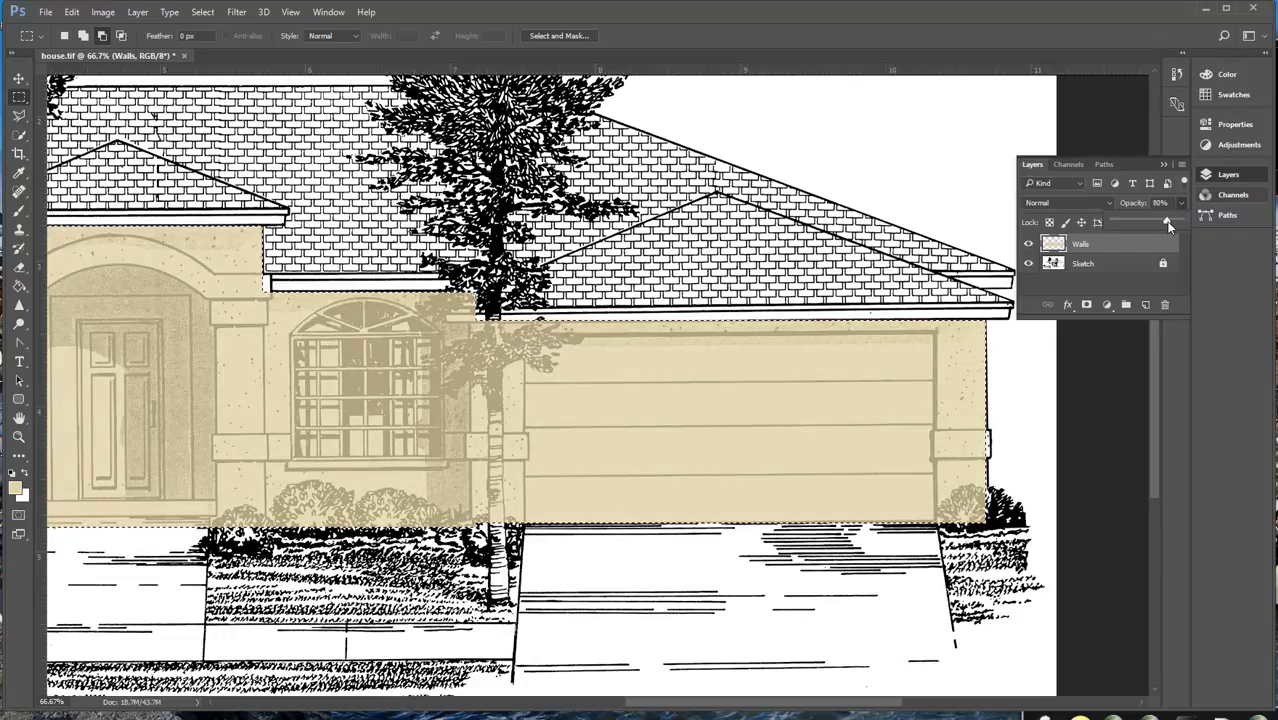
{"action": "left_click", "coordinate": [1221, 356]}
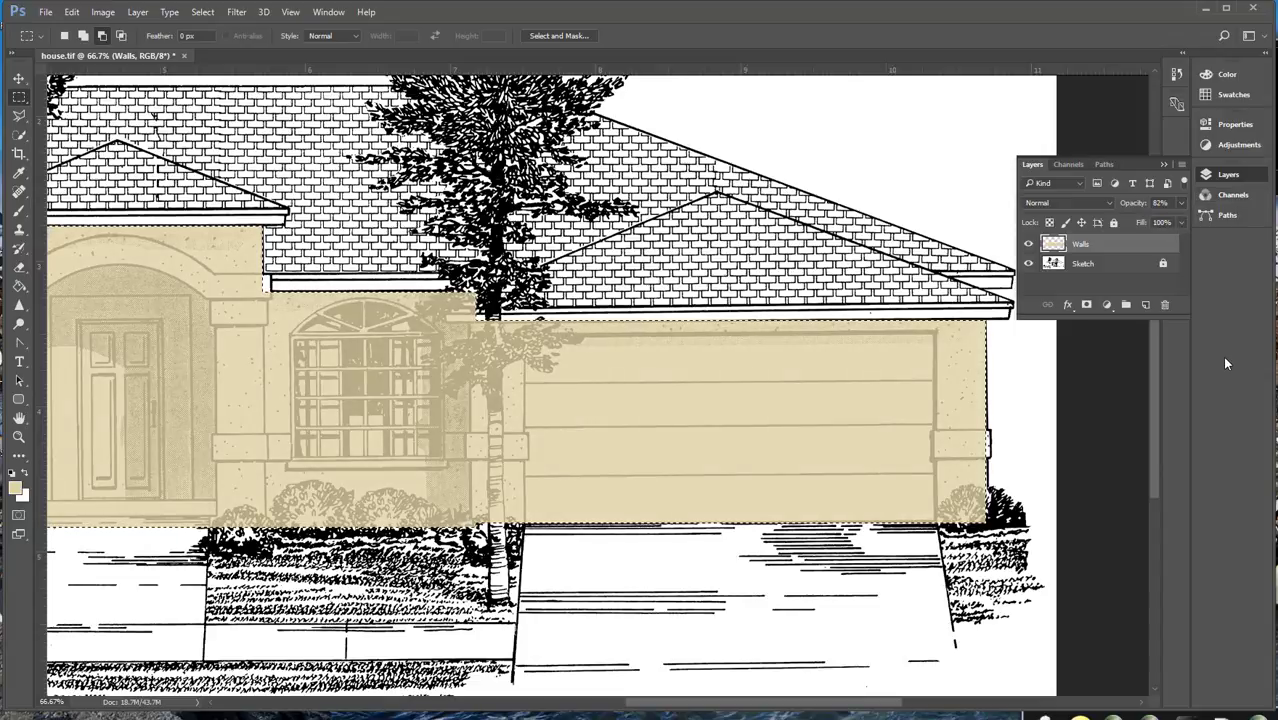
- Lower the Walls layer's opacity to 79% and hide the layer
{"action": "left_click", "coordinate": [1183, 204]}
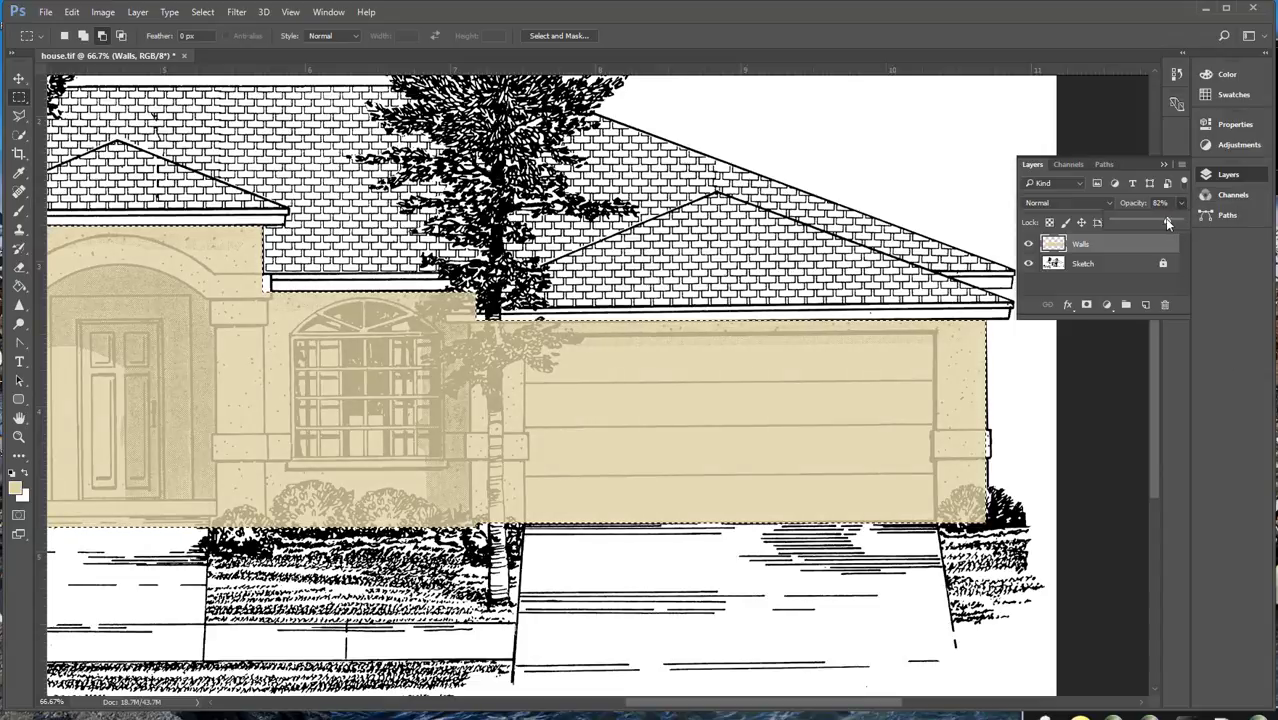
{"action": "left_click_drag", "start_coordinate": [1167, 222], "coordinate": [1165, 224]}
{"action": "left_click", "coordinate": [1217, 344]}
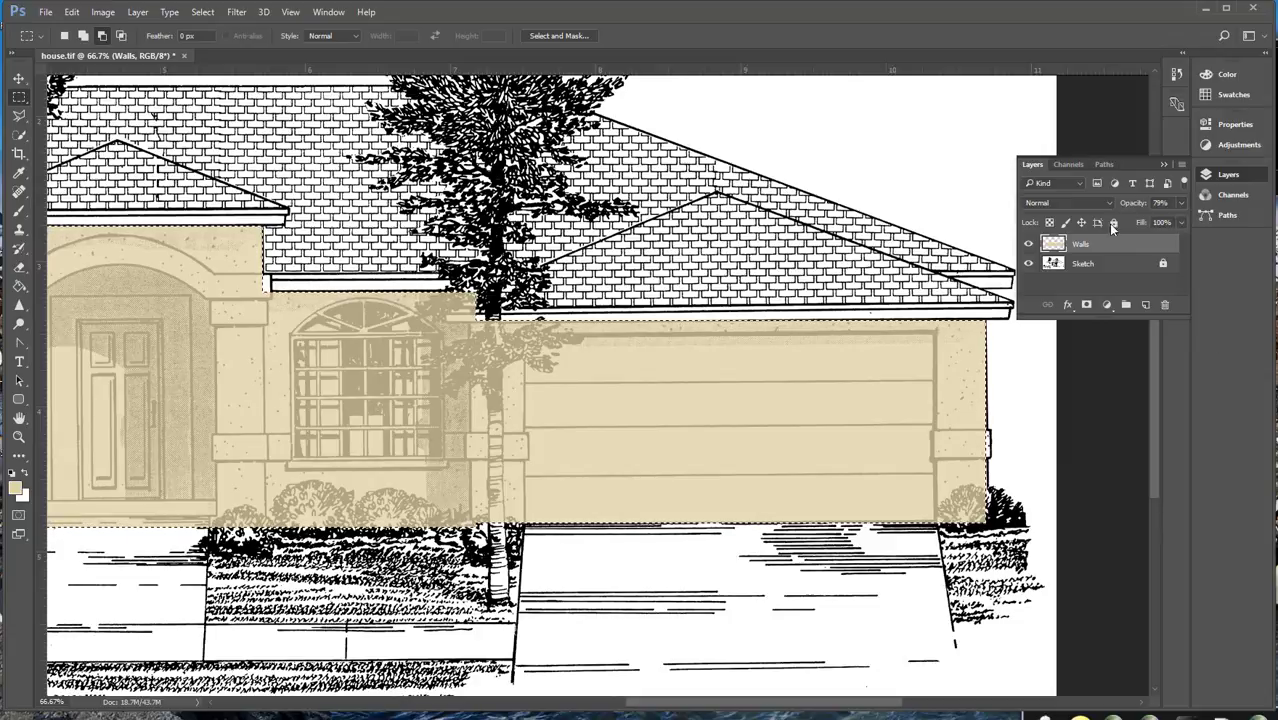
{"action": "left_click", "coordinate": [1029, 244]}
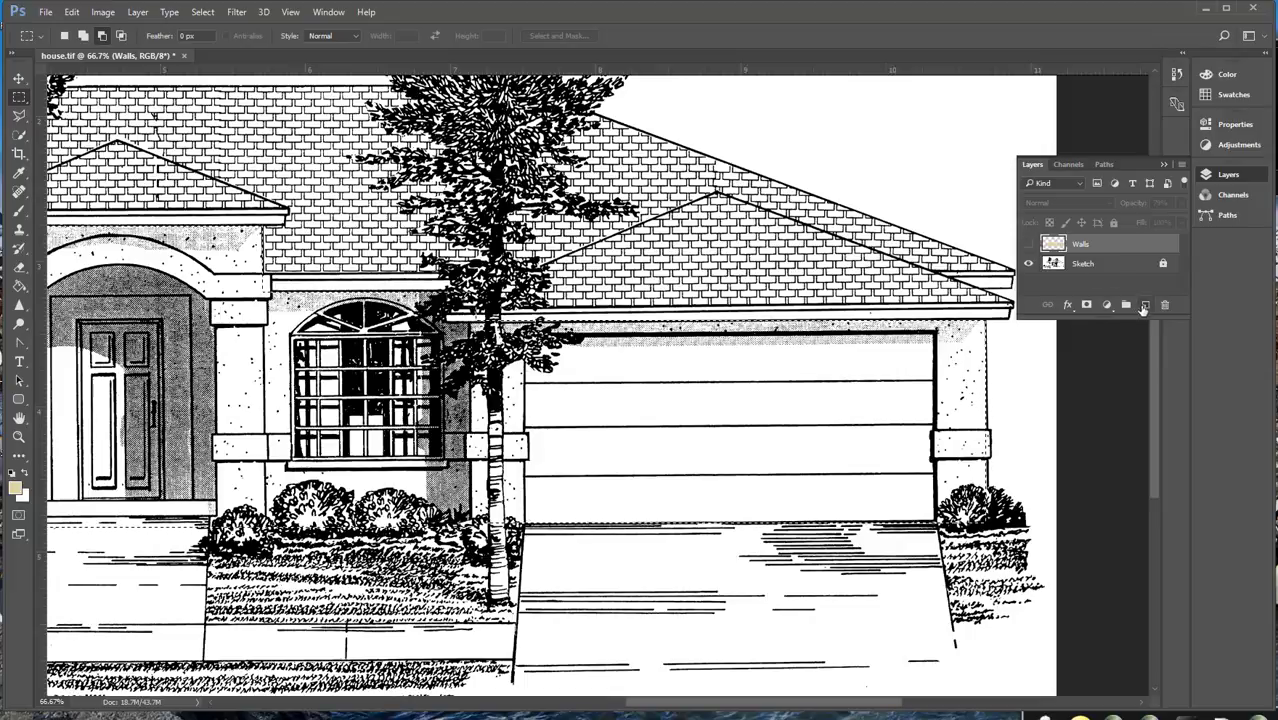
- Add a new layer named front trim above the Walls layer
{"action": "left_click", "coordinate": [1145, 304]}
{"action": "double_click", "coordinate": [1086, 244]}
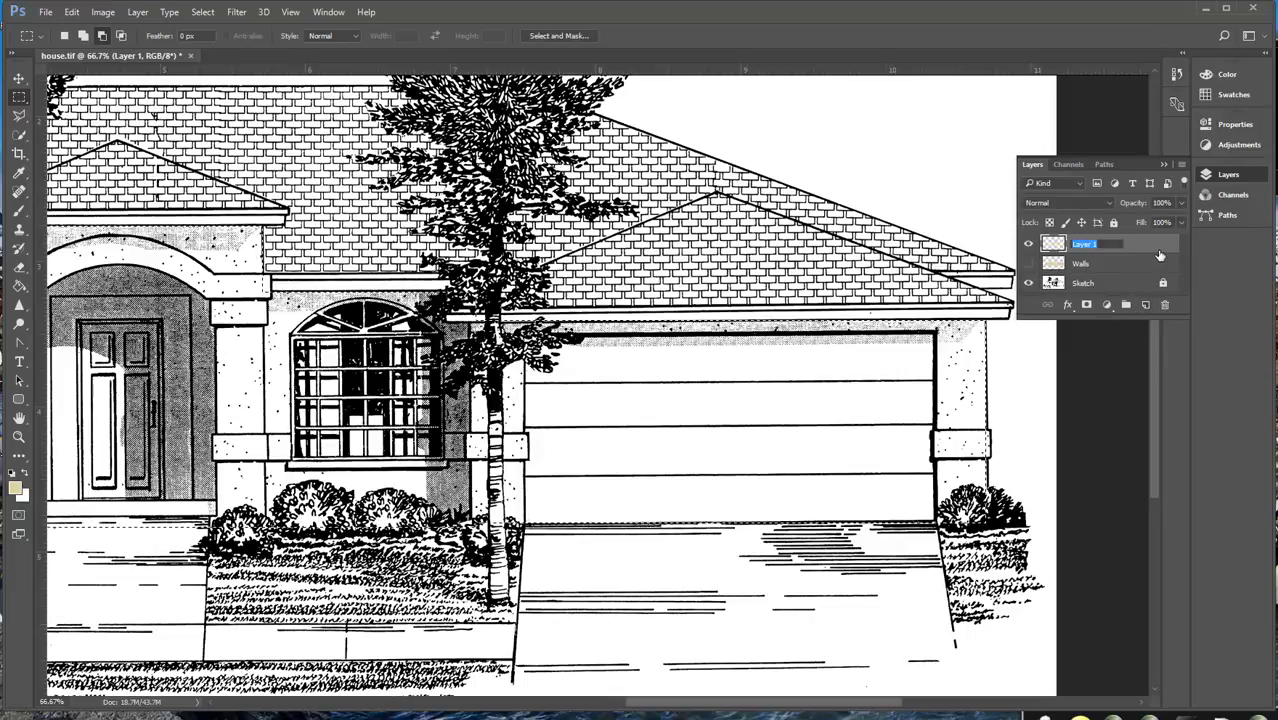
{"action": "type", "text": "front trim"}
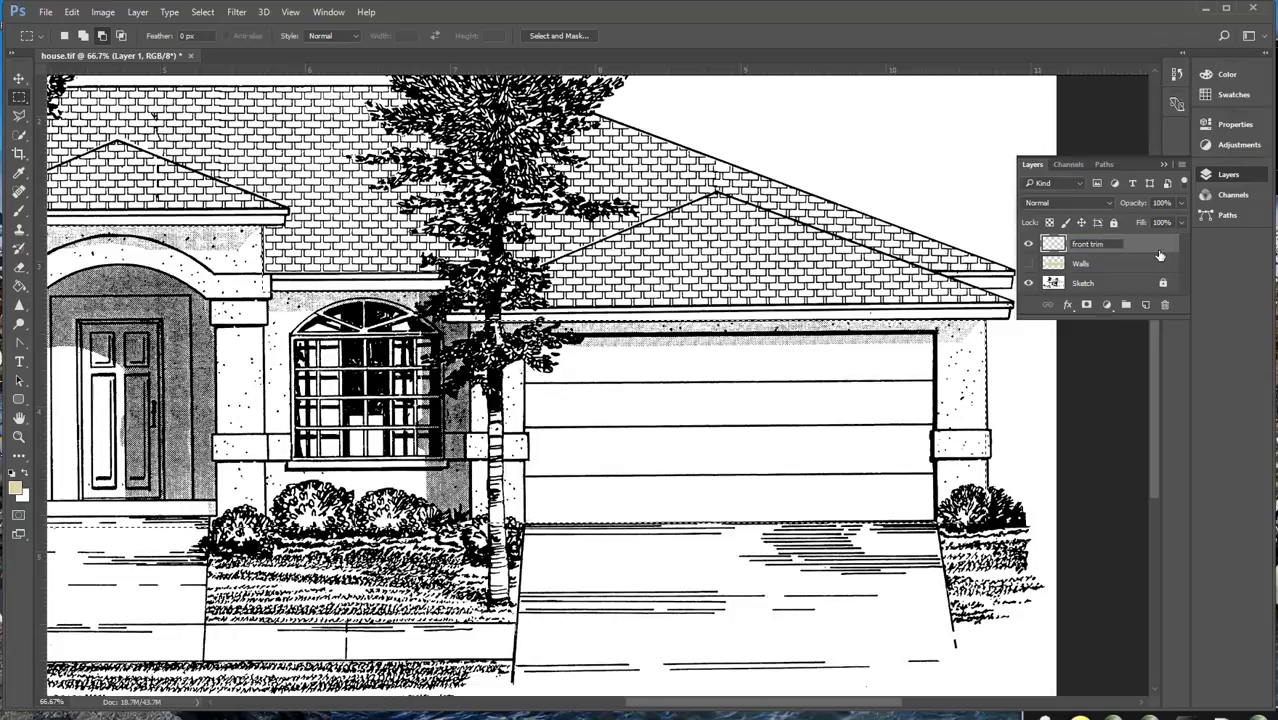
{"action": "key", "text": "Return"}
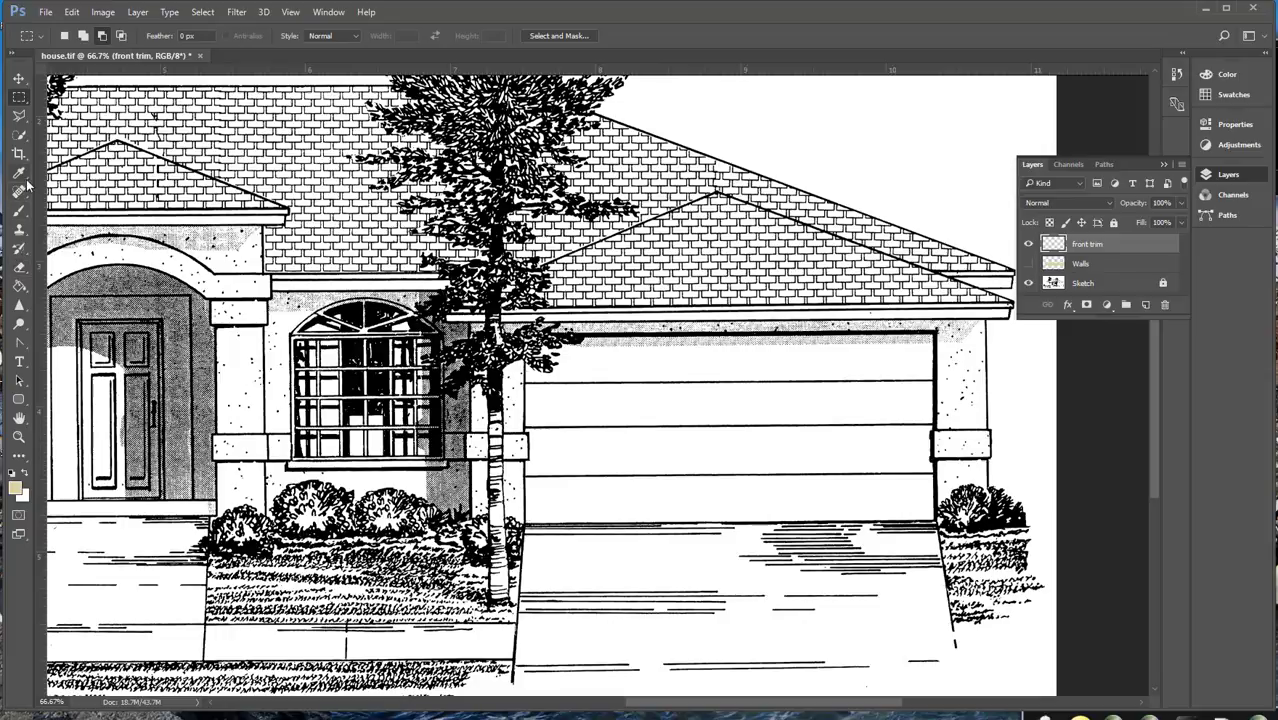
- Fill the horizontal trim band across the left wall with the beige swatch color using the Paint Bucket at tolerance 30
{"action": "left_click", "coordinate": [20, 287]}
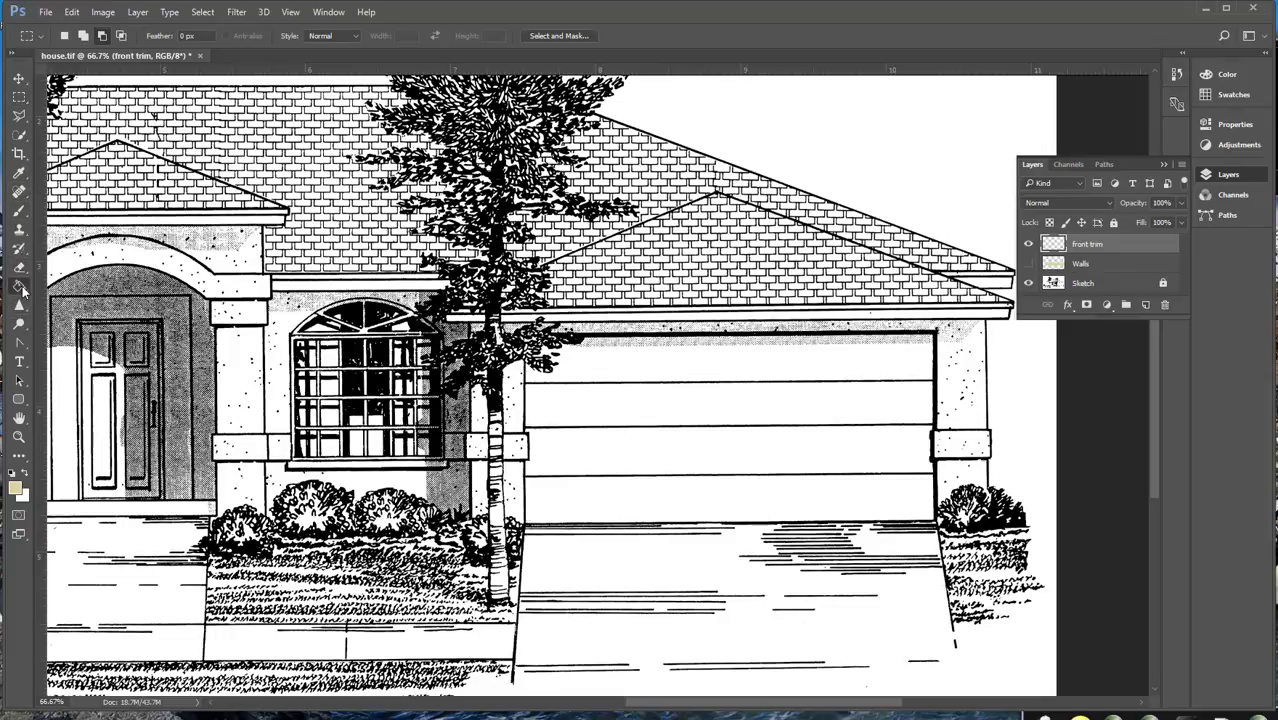
{"action": "right_click", "coordinate": [22, 289]}
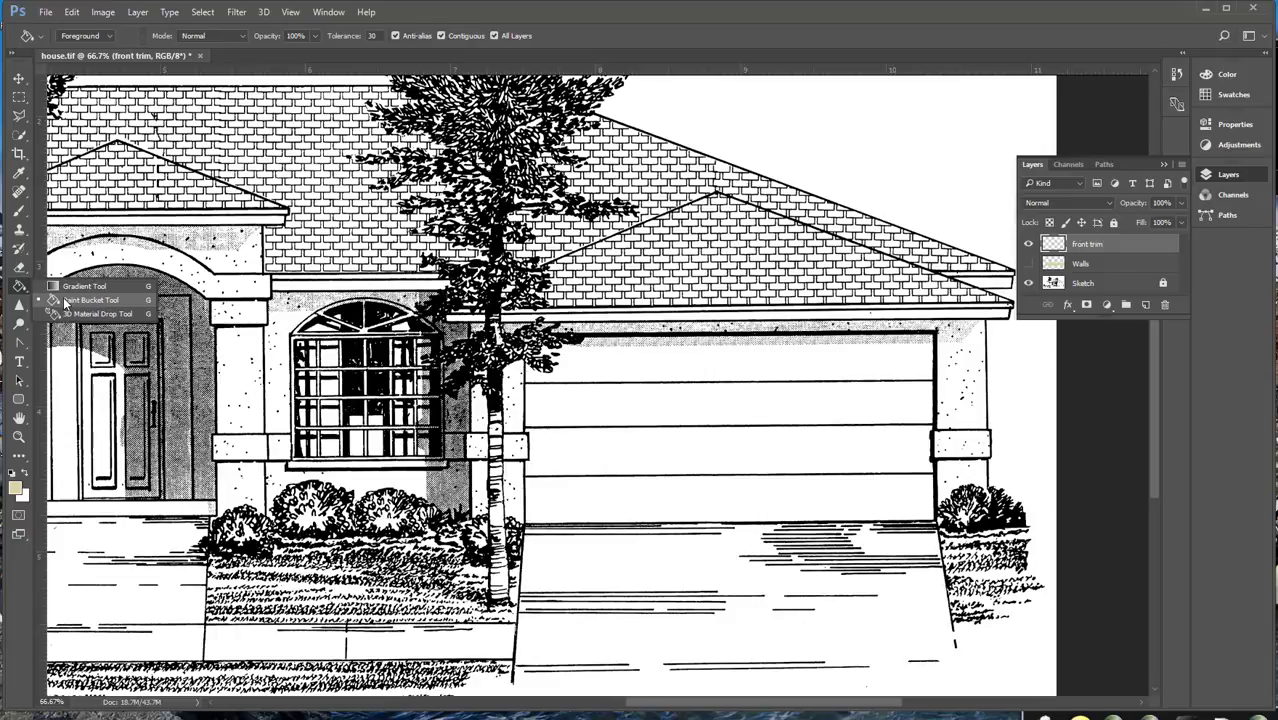
{"action": "left_click", "coordinate": [64, 300]}
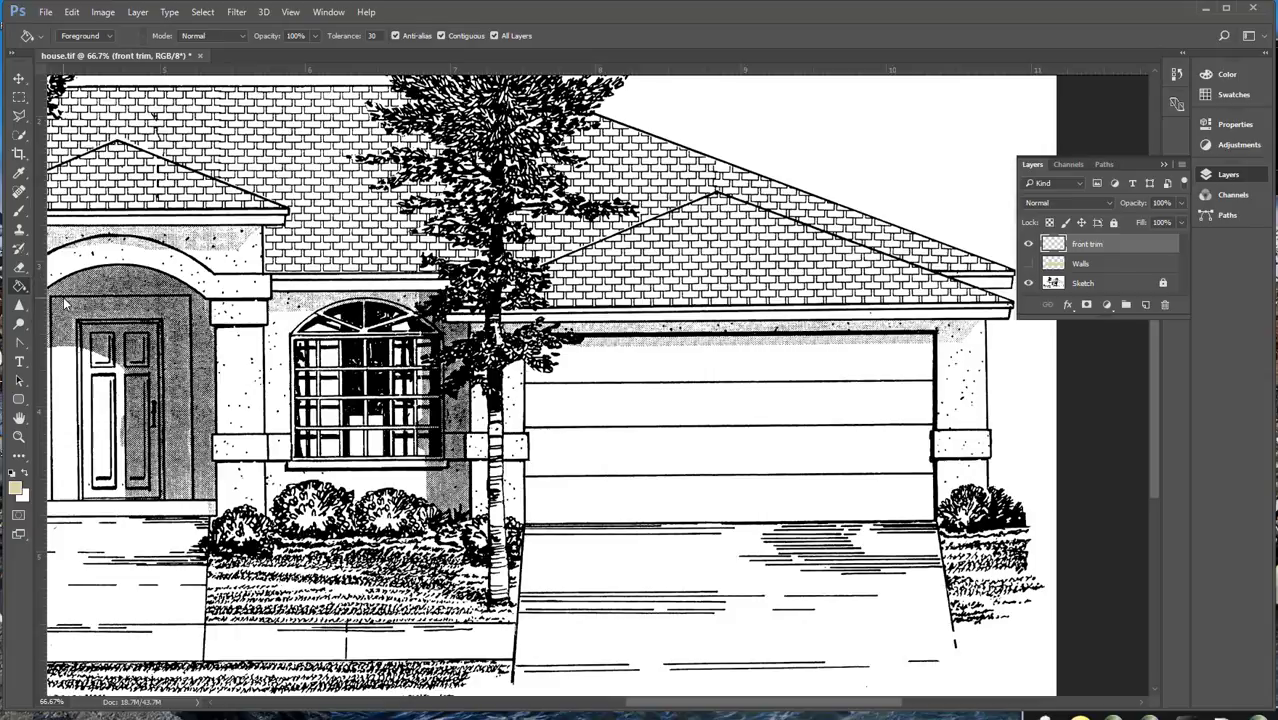
{"action": "left_click", "coordinate": [1222, 95]}
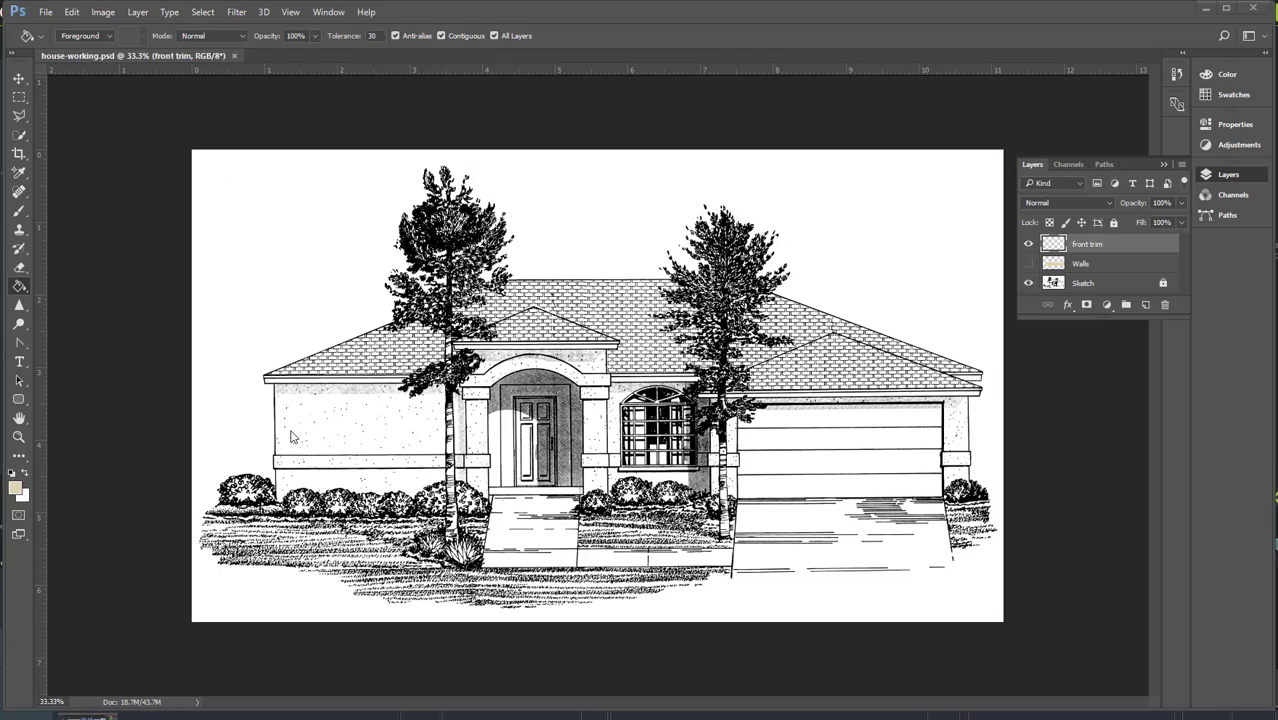
{"action": "left_click_drag", "start_coordinate": [258, 441], "coordinate": [323, 411]}
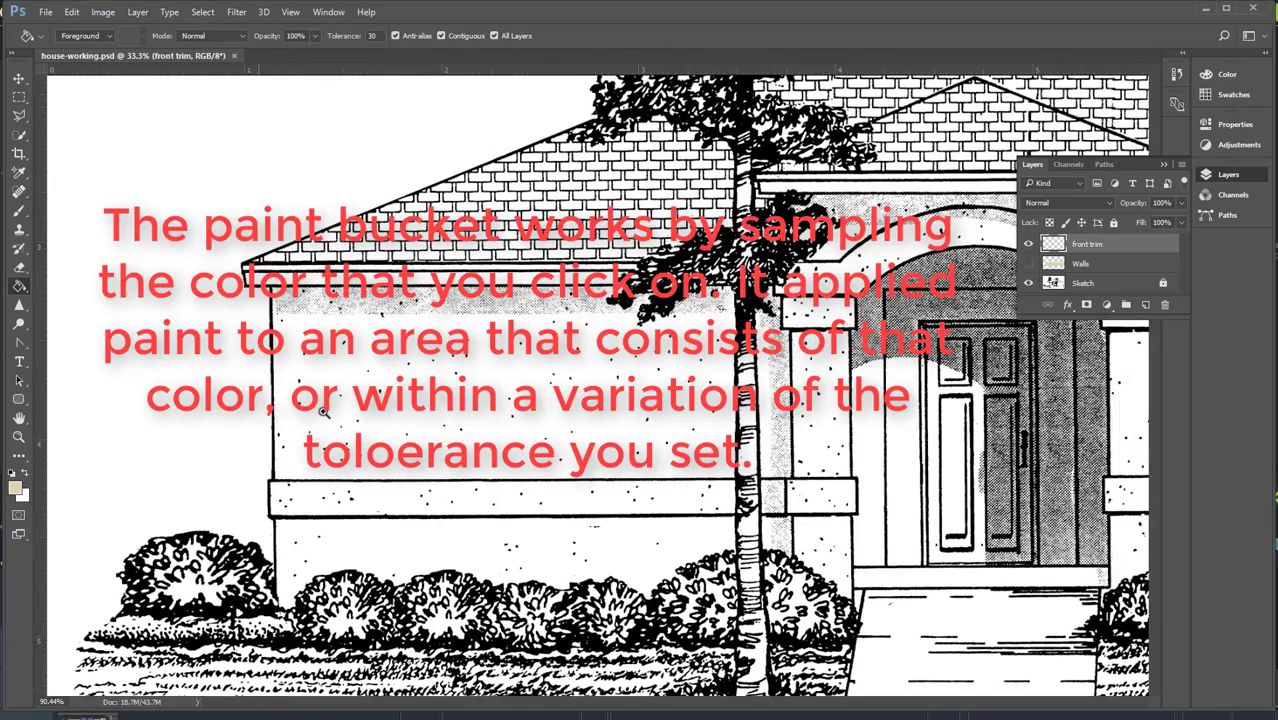
{"action": "left_click_drag", "start_coordinate": [628, 519], "coordinate": [569, 463]}
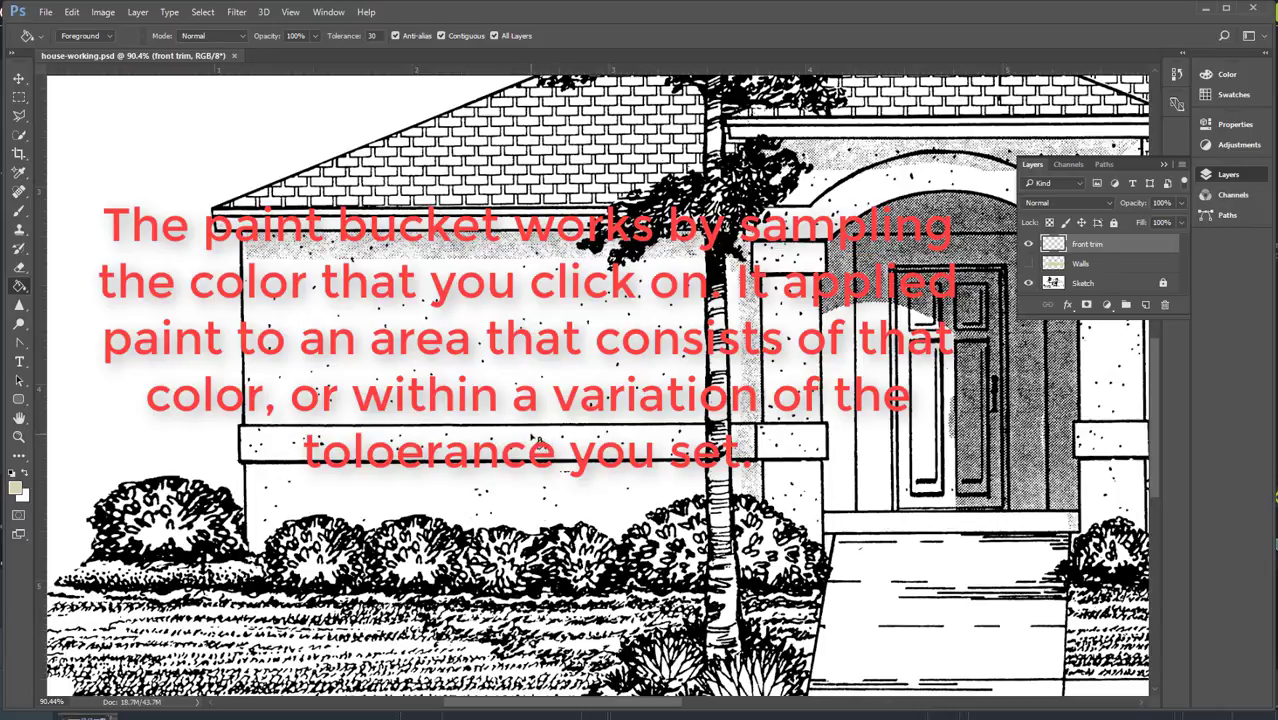
{"action": "left_click", "coordinate": [535, 440]}
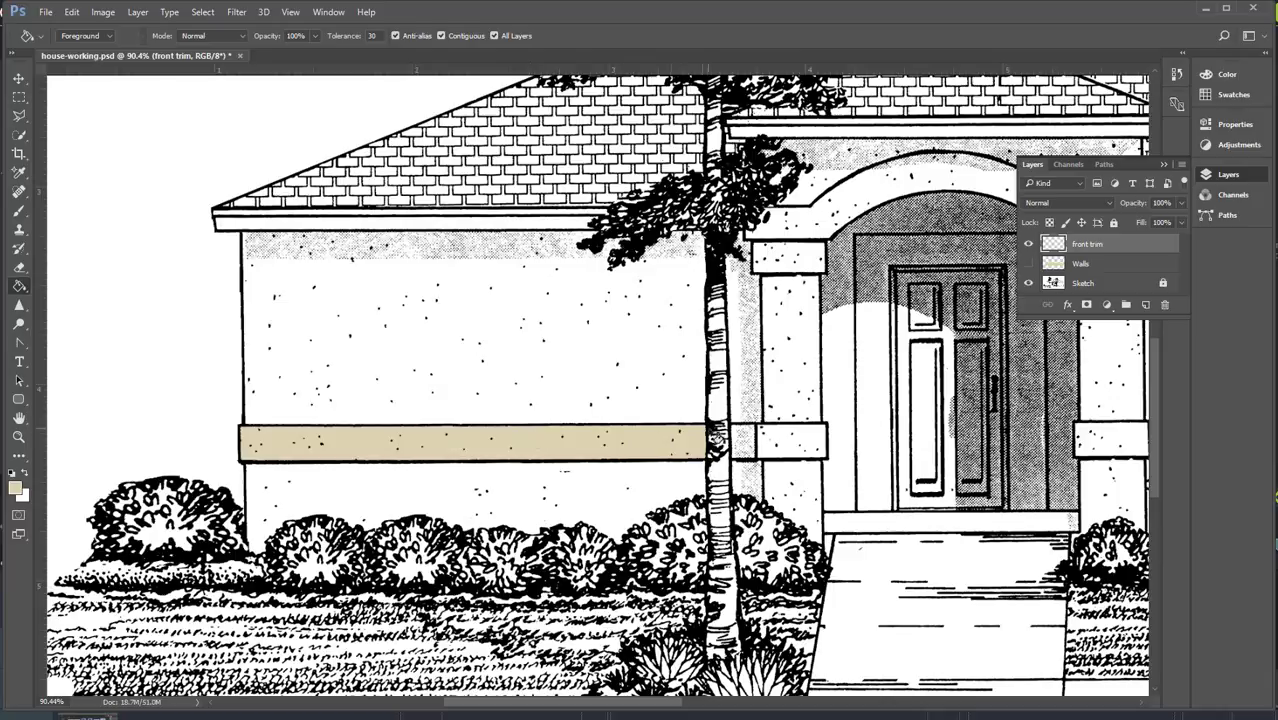
- Fill the band pieces between the left tree trunk and the entry and on the left entry column, undoing any stray fill
{"action": "left_click", "coordinate": [737, 441]}
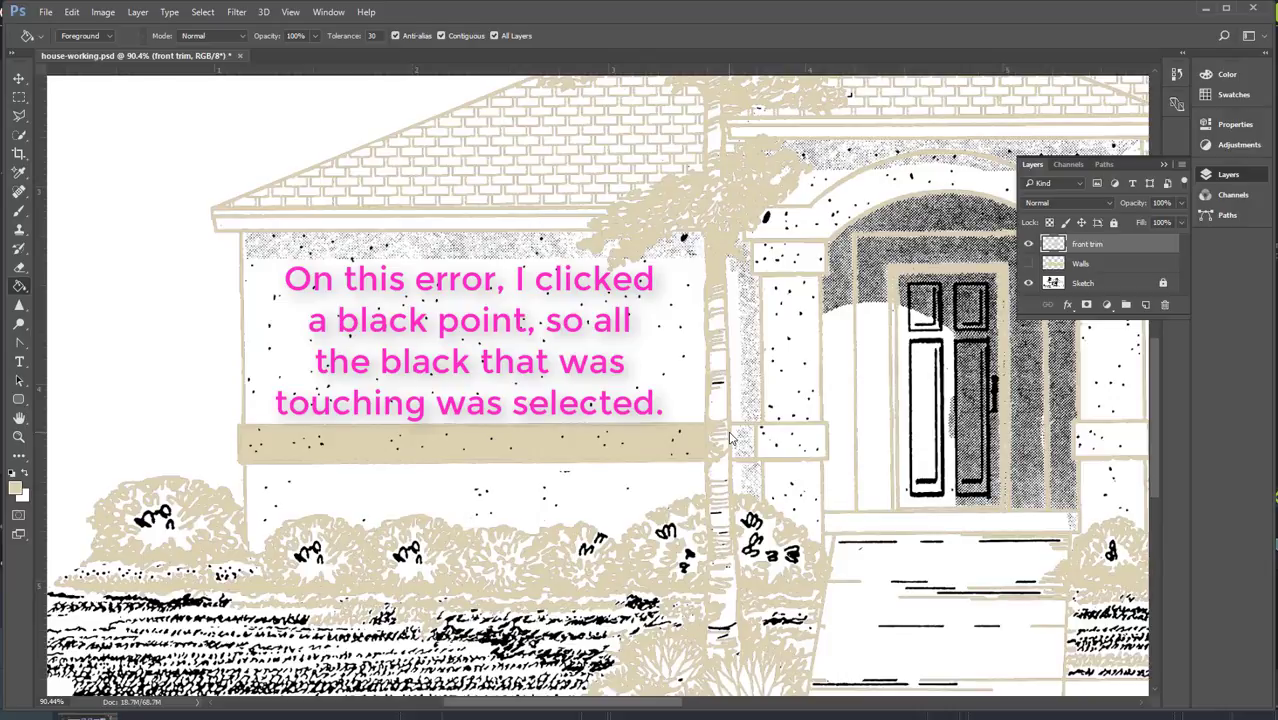
{"action": "key", "text": "ctrl+z"}
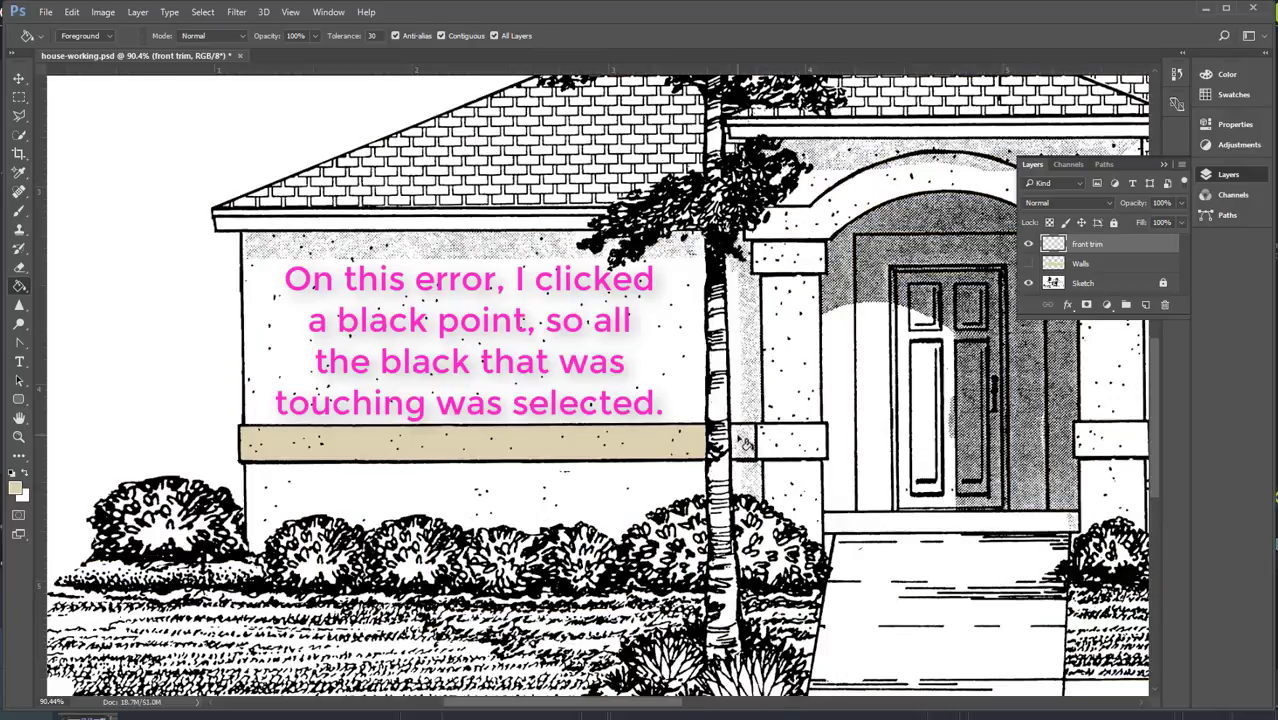
{"action": "left_click", "coordinate": [741, 445]}
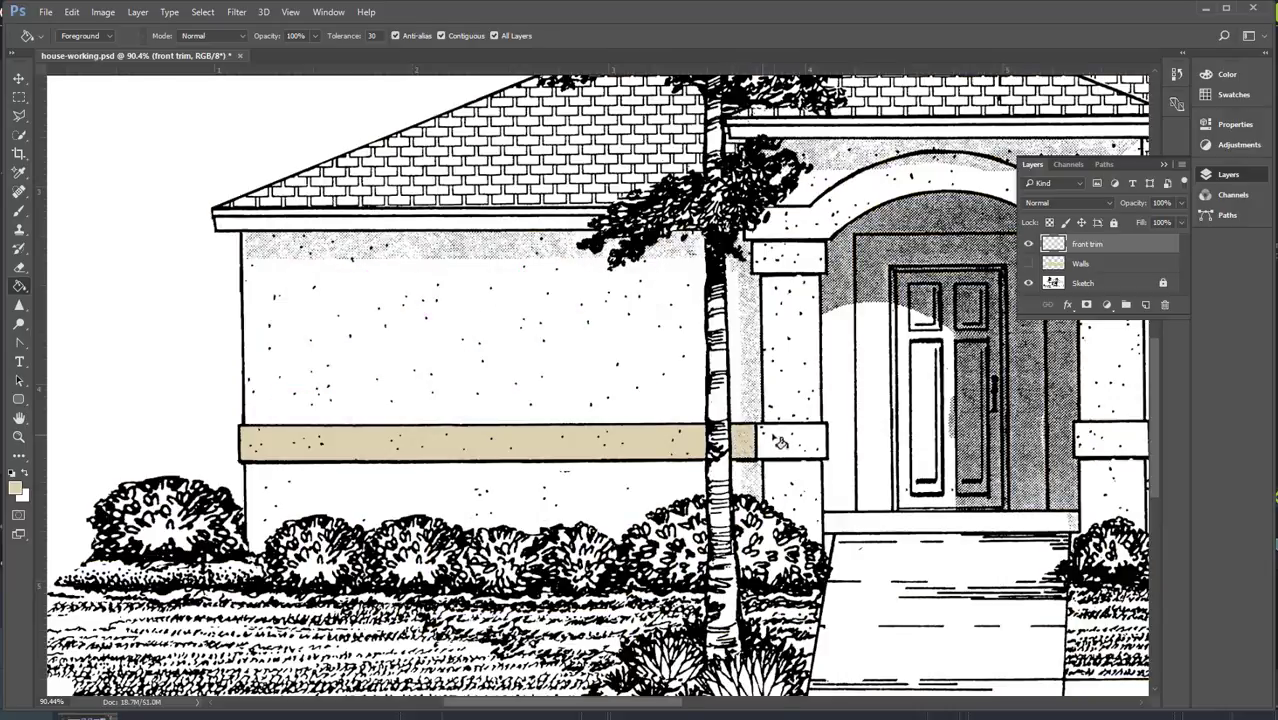
{"action": "left_click", "coordinate": [780, 441]}
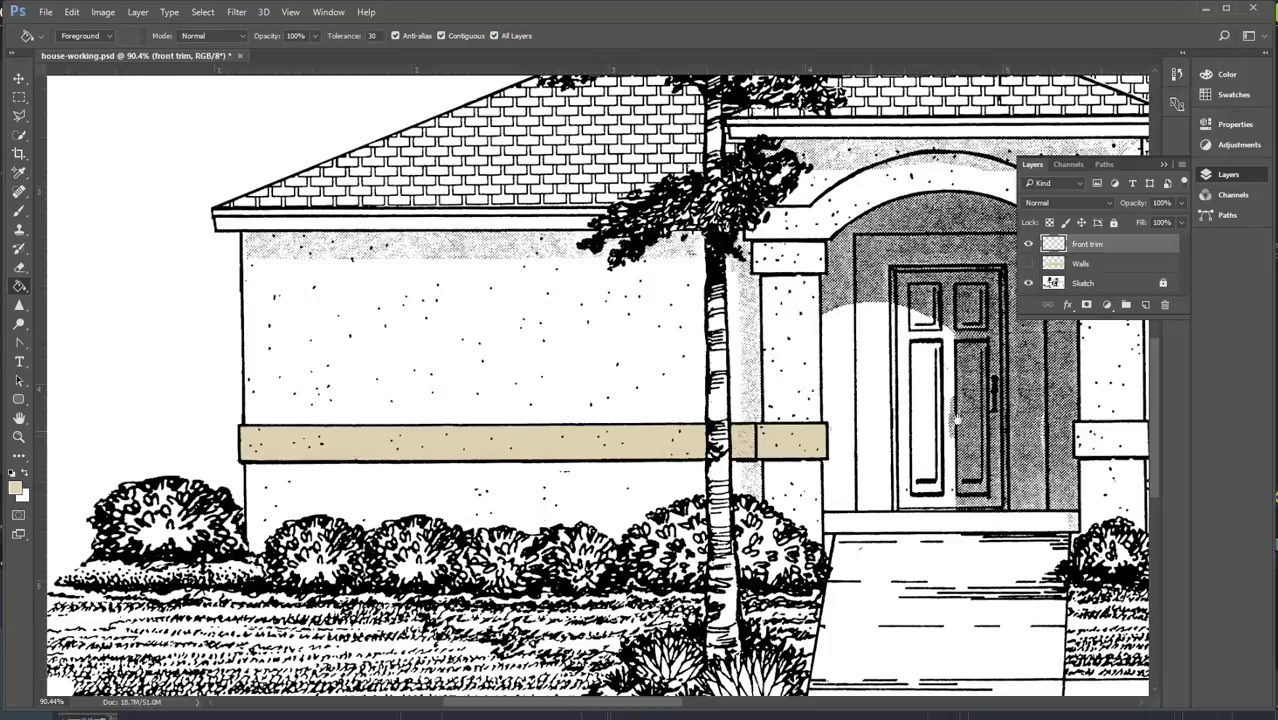
- Fill the left entry column's shaft, cap and base and the arch over the front door with the trim color
{"action": "left_click", "coordinate": [806, 374]}
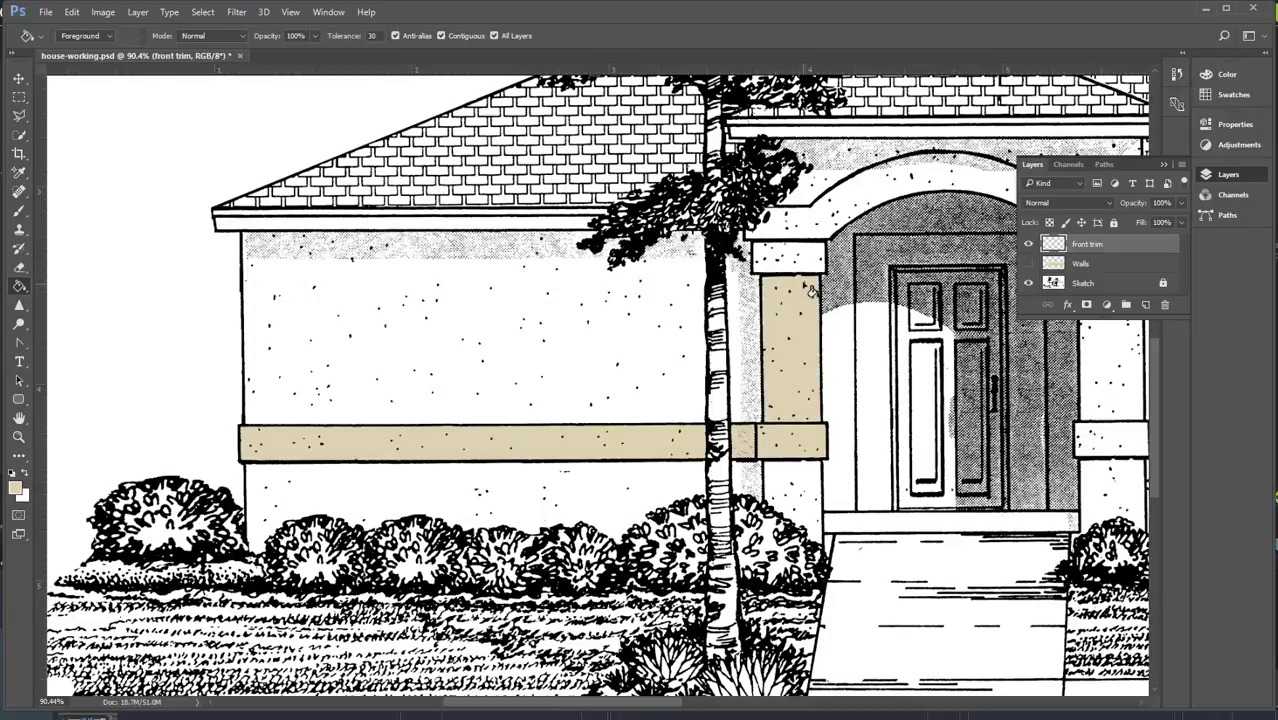
{"action": "left_click", "coordinate": [806, 263]}
{"action": "left_click", "coordinate": [824, 231]}
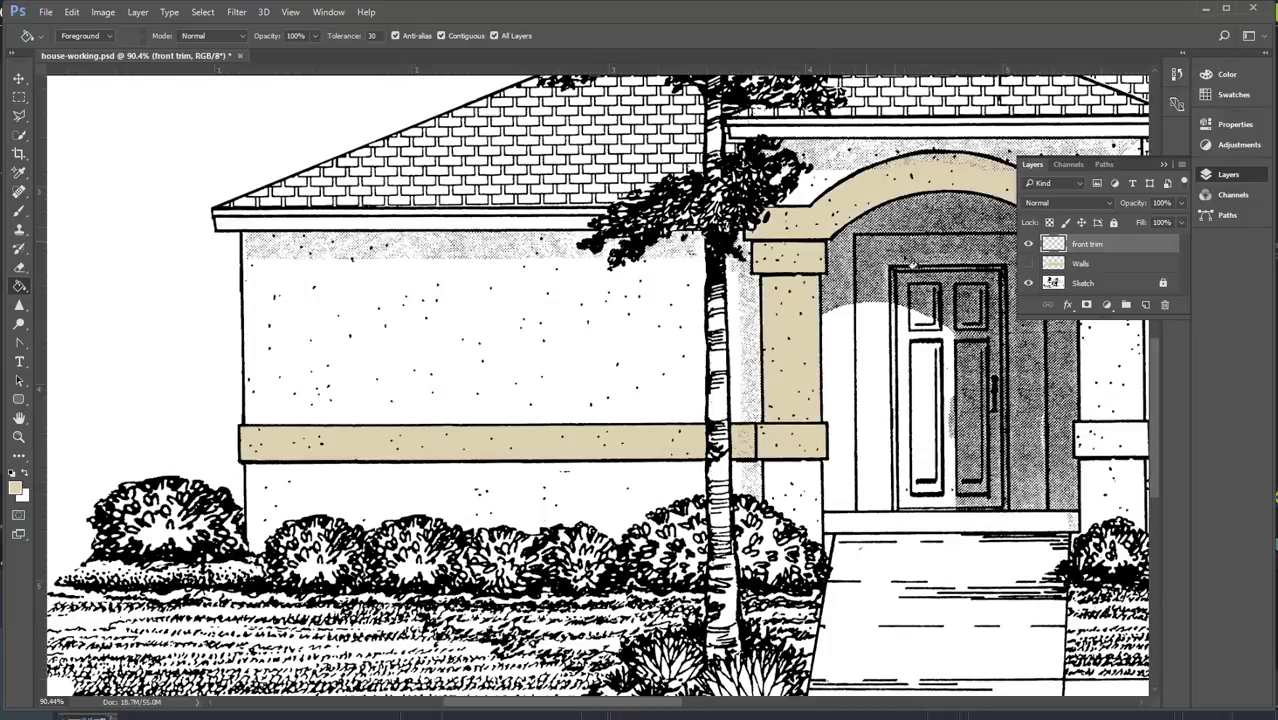
{"action": "left_click", "coordinate": [806, 502]}
- Fill the right entry column's cap, shaft, band and base, plus the short band piece reaching the arched window
{"action": "left_click_drag", "start_coordinate": [1059, 446], "coordinate": [849, 477]}
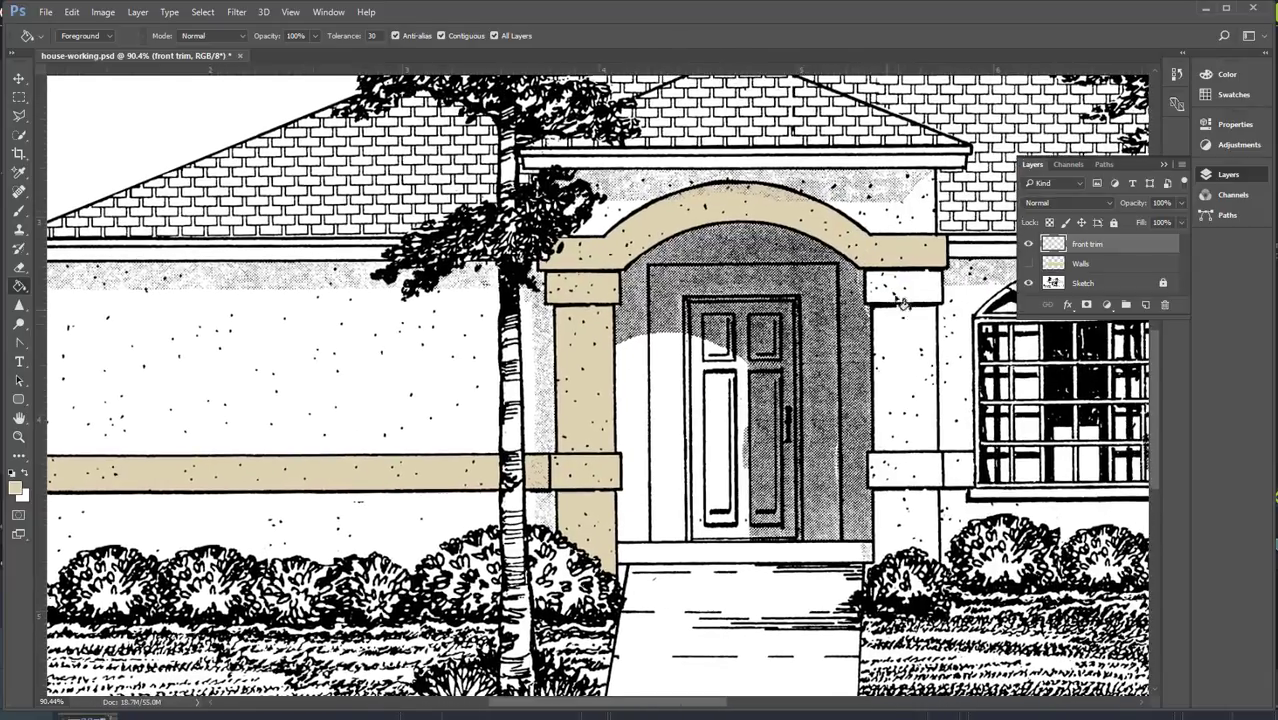
{"action": "left_click", "coordinate": [908, 470]}
{"action": "left_click", "coordinate": [907, 518]}
{"action": "left_click", "coordinate": [958, 470]}
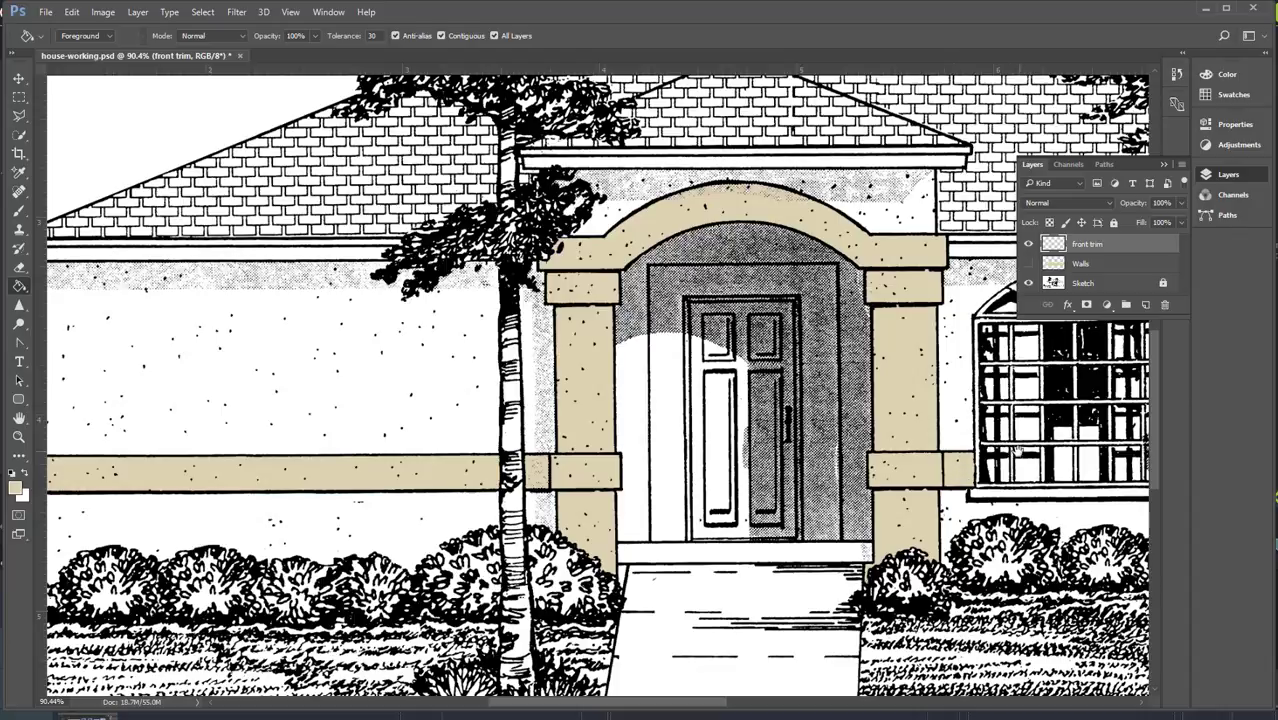
- Fill the band pieces on both sides of the right tree trunk and the sill under the arched window
{"action": "left_click_drag", "start_coordinate": [1065, 453], "coordinate": [712, 476]}
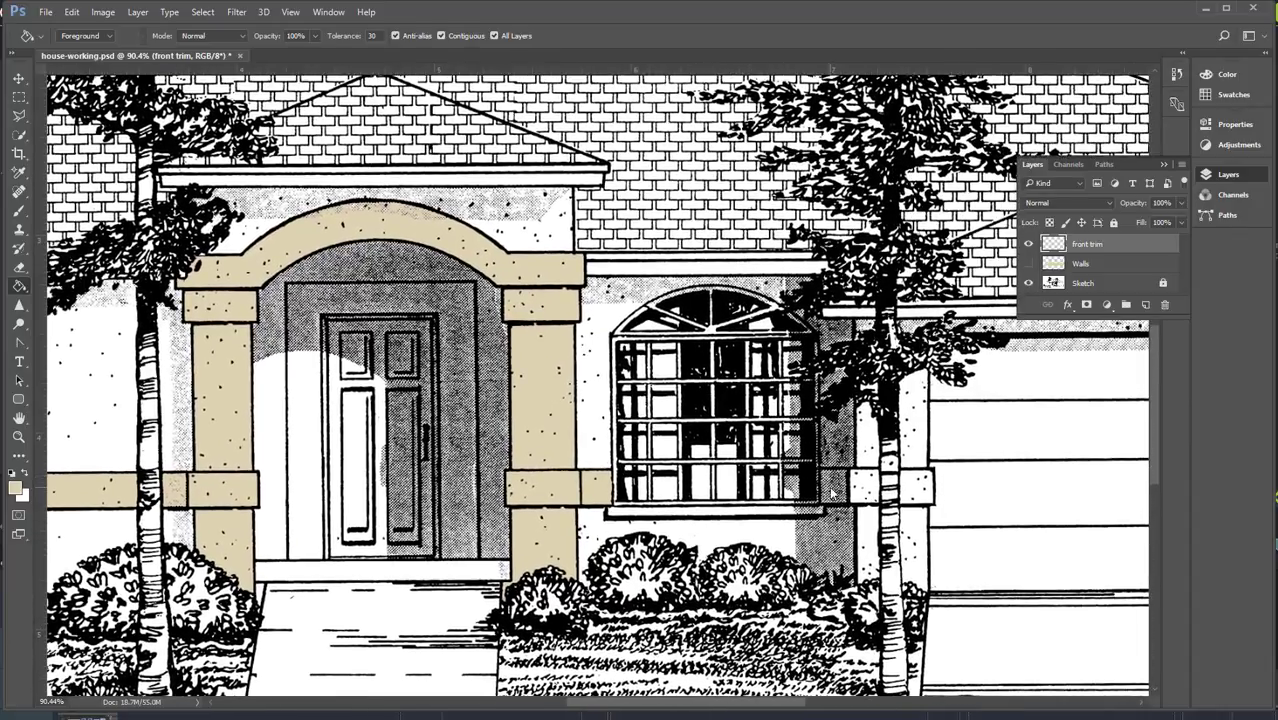
{"action": "left_click", "coordinate": [866, 490]}
{"action": "left_click", "coordinate": [912, 487]}
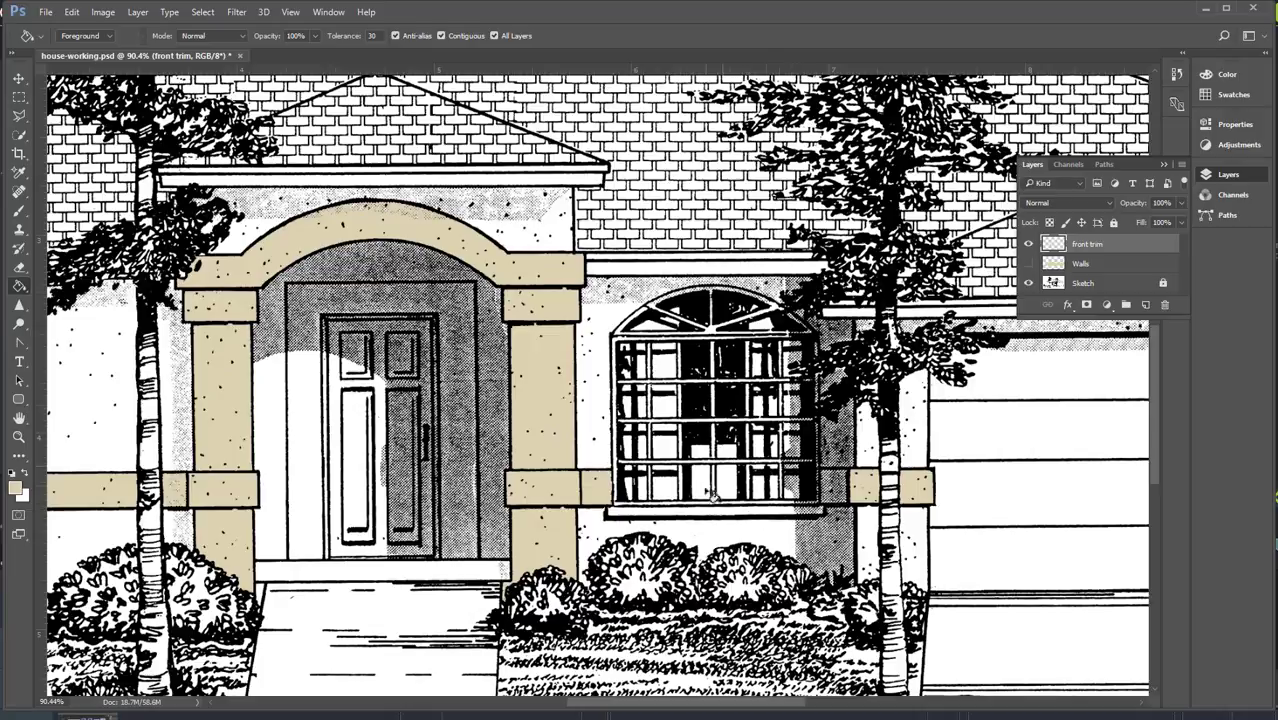
{"action": "left_click", "coordinate": [707, 517]}
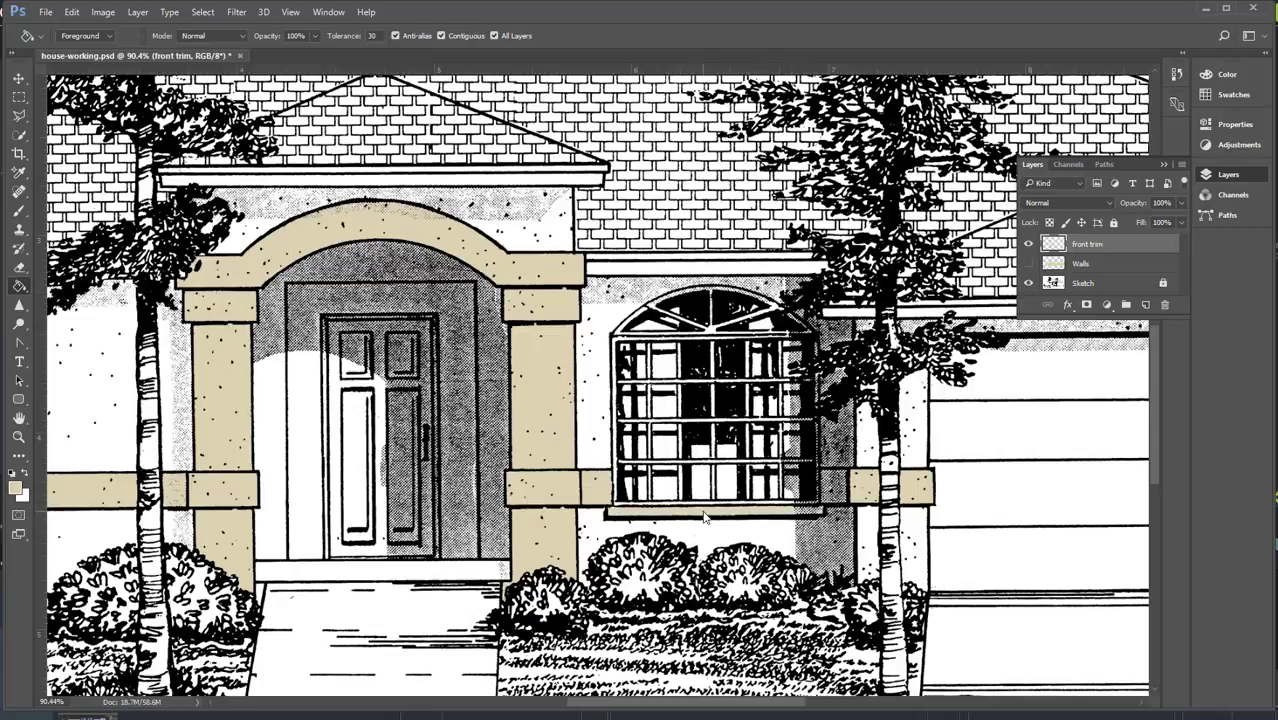
- Fill the garage's left column above and below its band, on both sides of the tree trunk
{"action": "left_click", "coordinate": [918, 444]}
{"action": "left_click", "coordinate": [914, 540]}
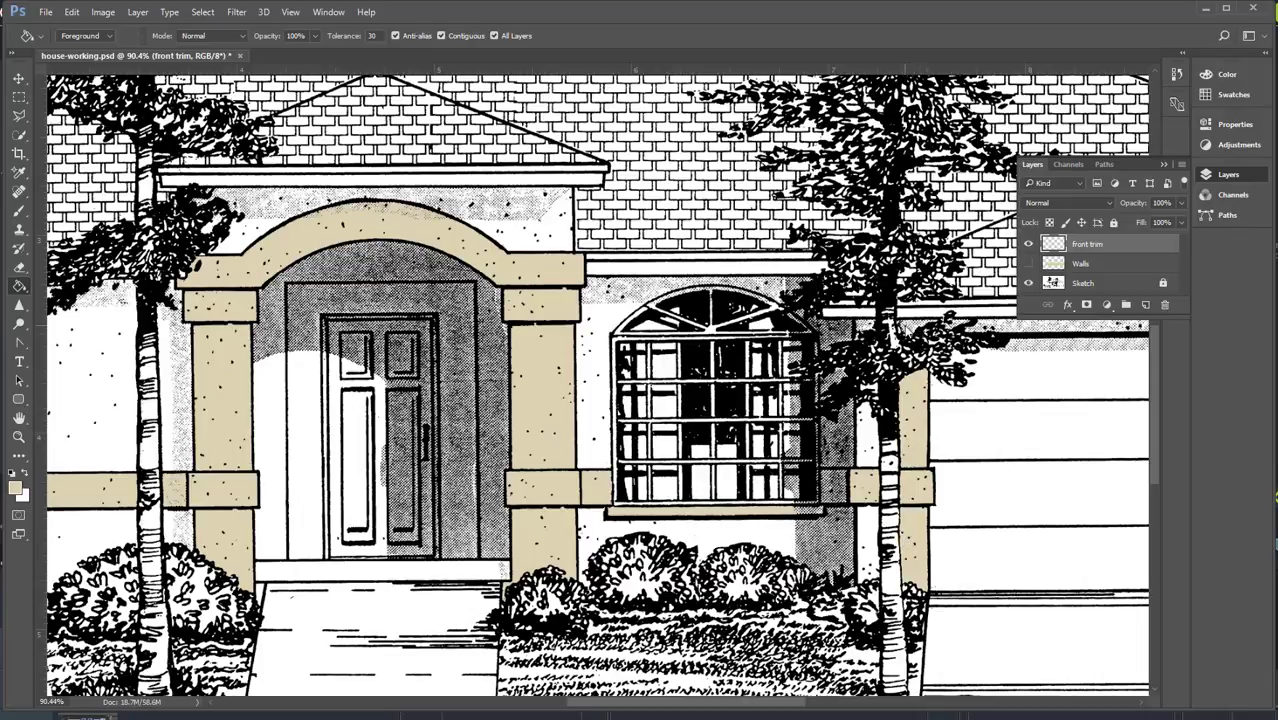
{"action": "left_click", "coordinate": [865, 438]}
{"action": "left_click", "coordinate": [867, 548]}
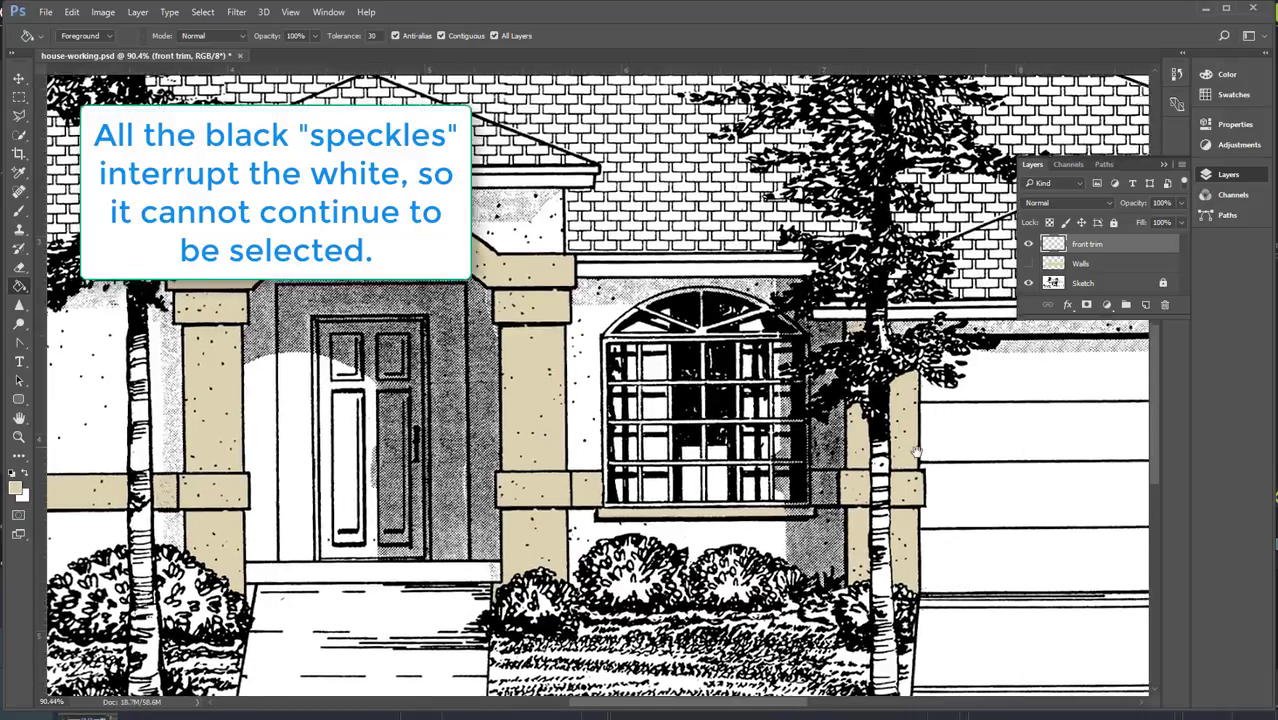
- Fill the speckled header strip above the garage door and the garage's right column with its band and base
{"action": "left_click_drag", "start_coordinate": [916, 452], "coordinate": [562, 465]}
{"action": "left_click", "coordinate": [751, 363]}
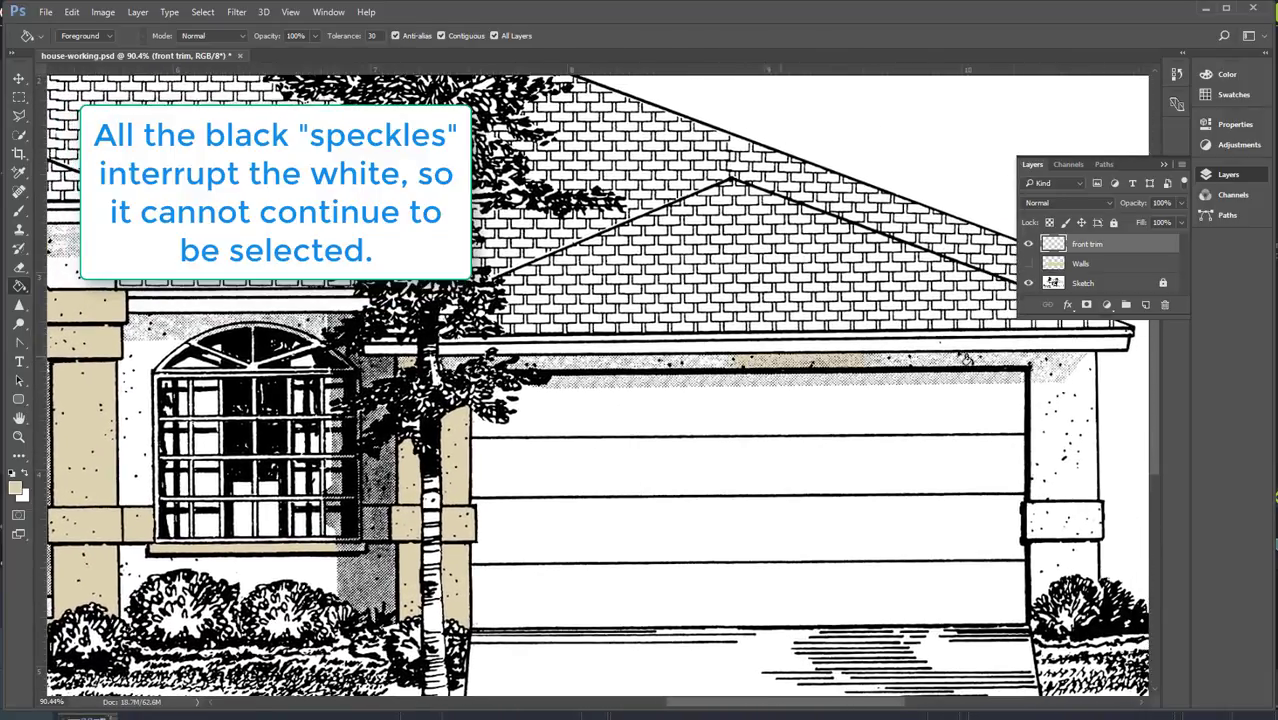
{"action": "left_click", "coordinate": [1046, 366]}
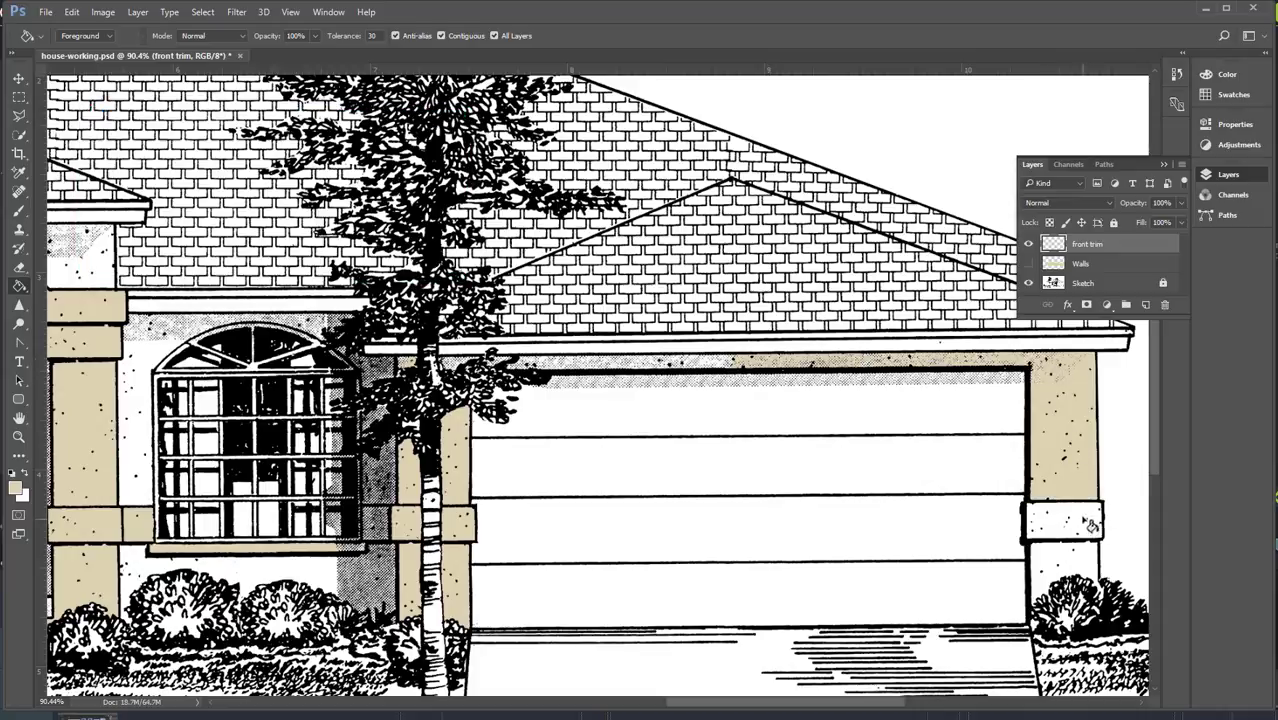
{"action": "left_click", "coordinate": [1090, 532]}
{"action": "left_click", "coordinate": [1073, 570]}
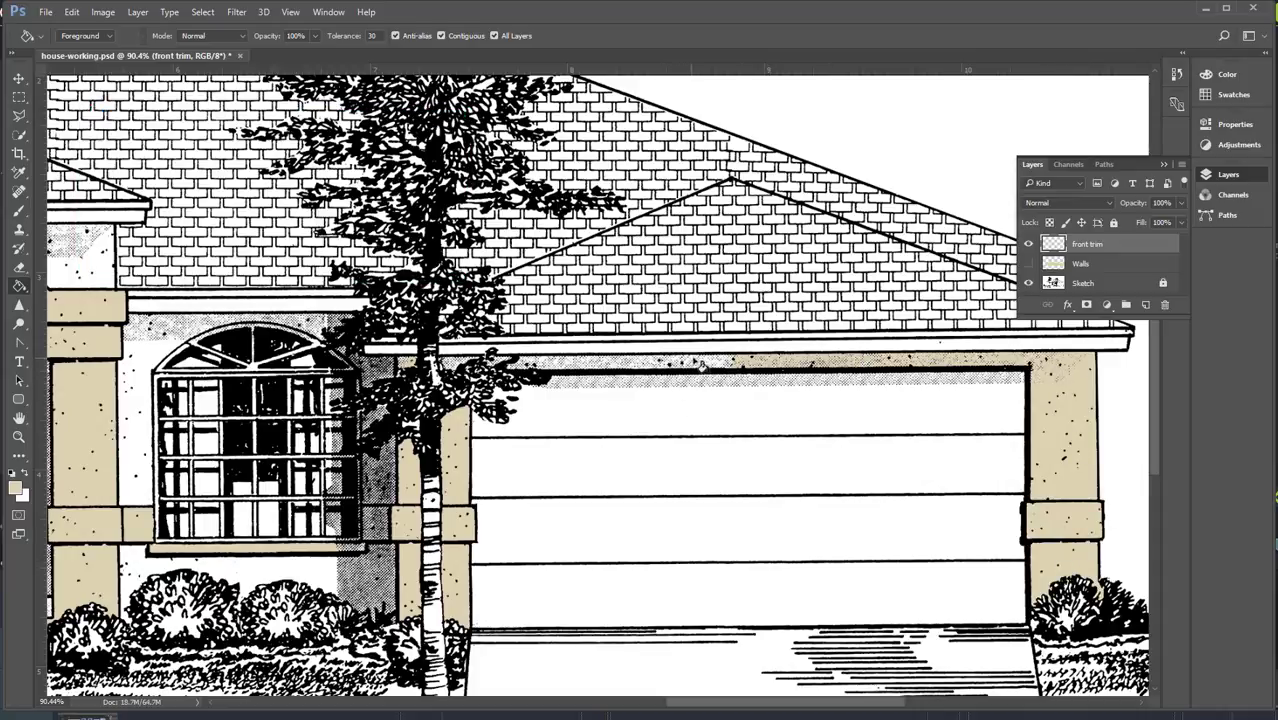
{"action": "left_click", "coordinate": [708, 365]}
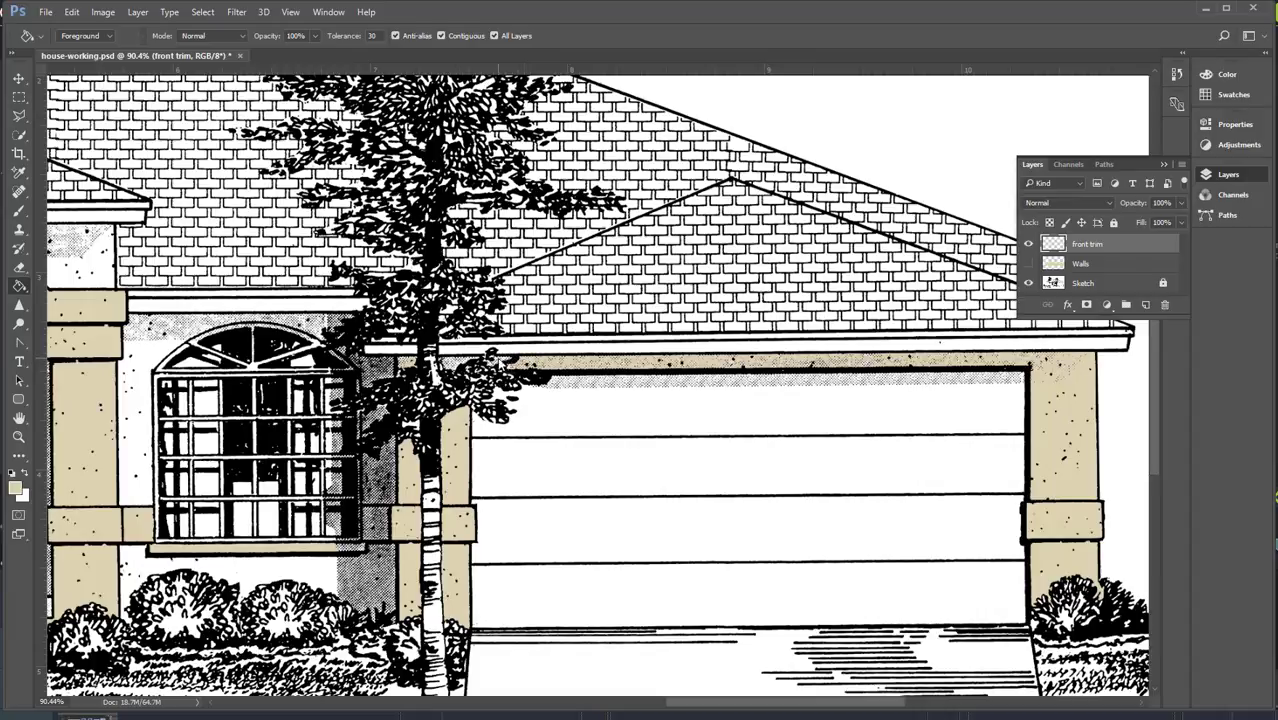
- Marquee-select the shaded band piece between the arched window and garage column, hide the Sketch layer, and fill the selection with the trim color
{"action": "left_click_drag", "start_coordinate": [537, 368], "coordinate": [892, 311]}
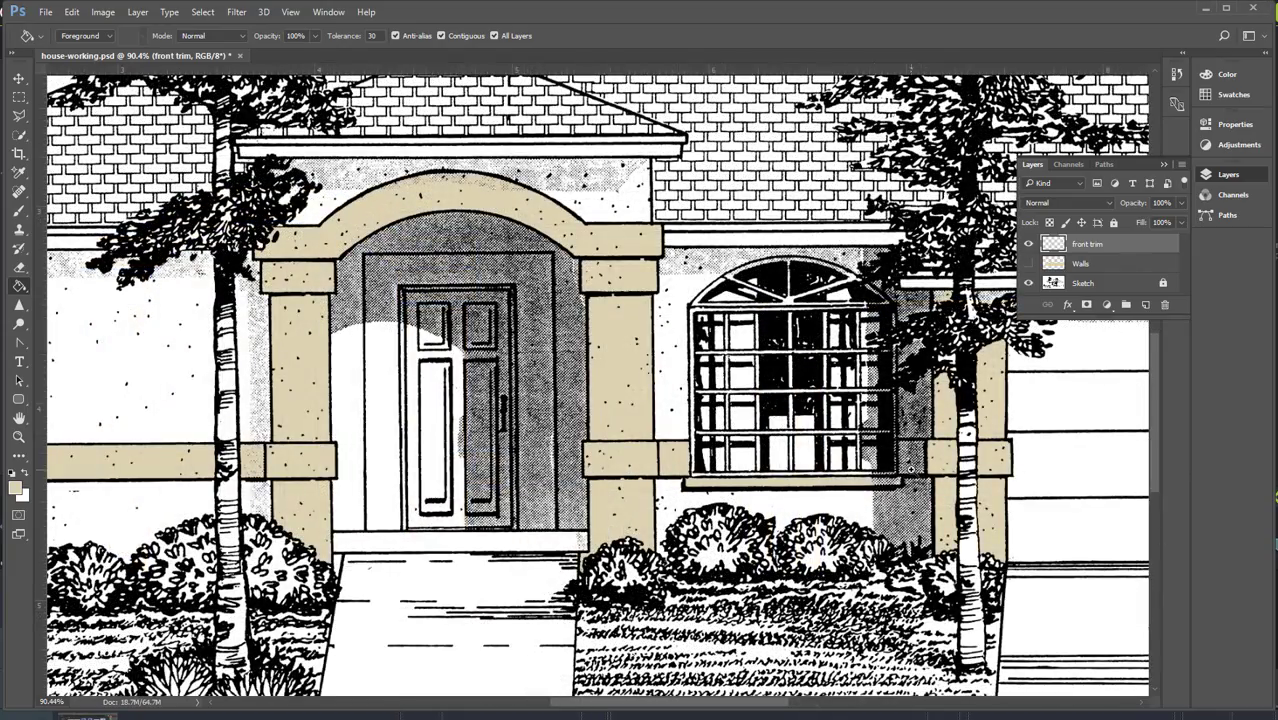
{"action": "scroll", "coordinate": [900, 445], "scroll_direction": "up", "scroll_amount": 1}
{"action": "scroll", "coordinate": [921, 481], "scroll_direction": "up", "scroll_amount": 3}
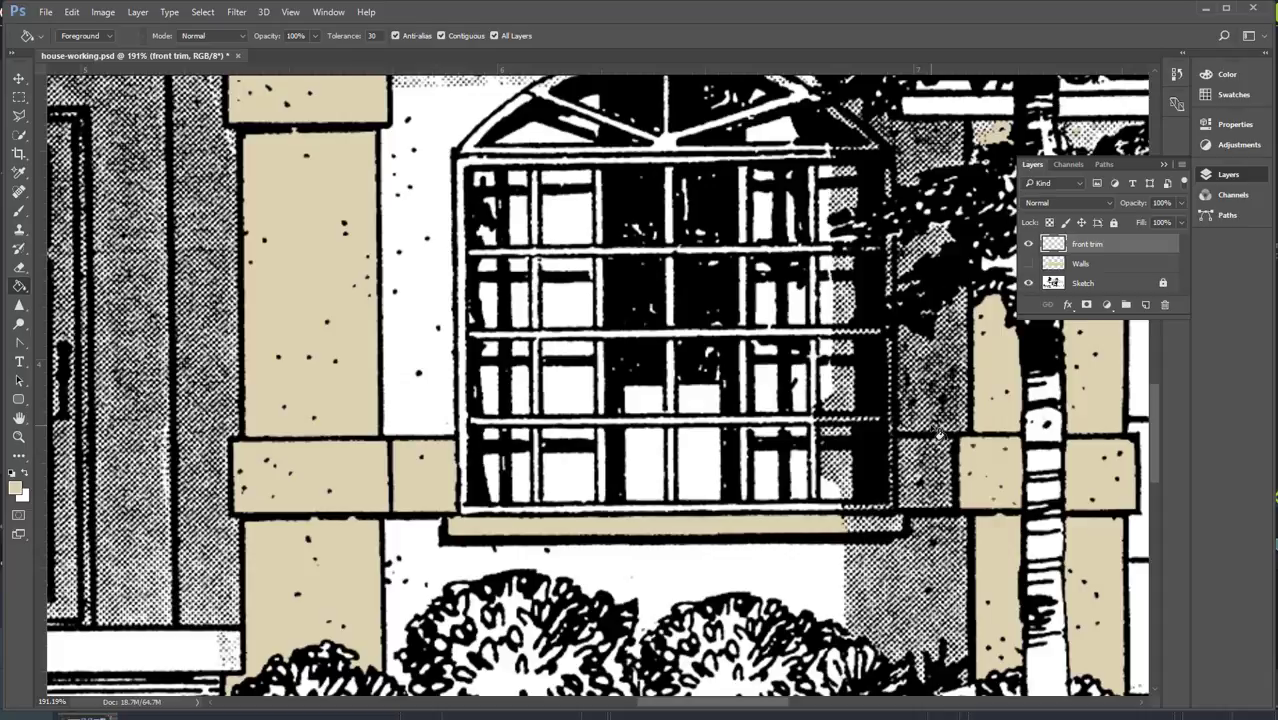
{"action": "left_click", "coordinate": [19, 97]}
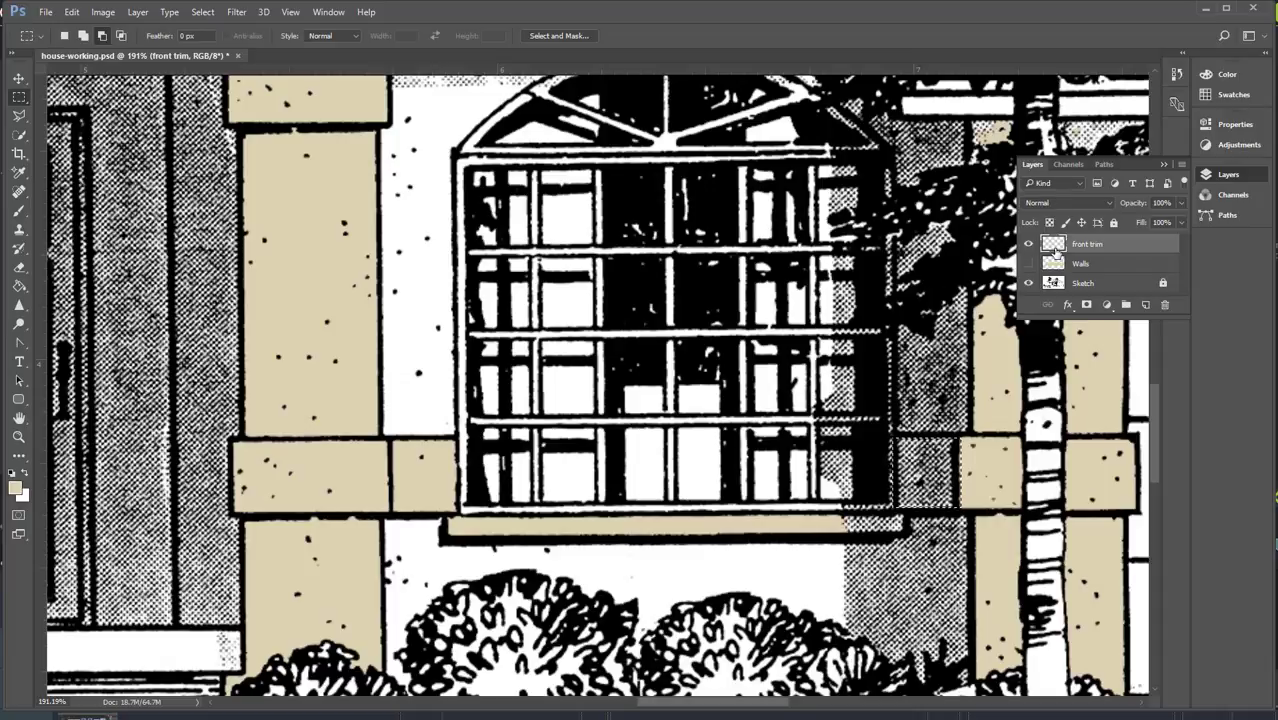
{"action": "left_click", "coordinate": [1030, 285]}
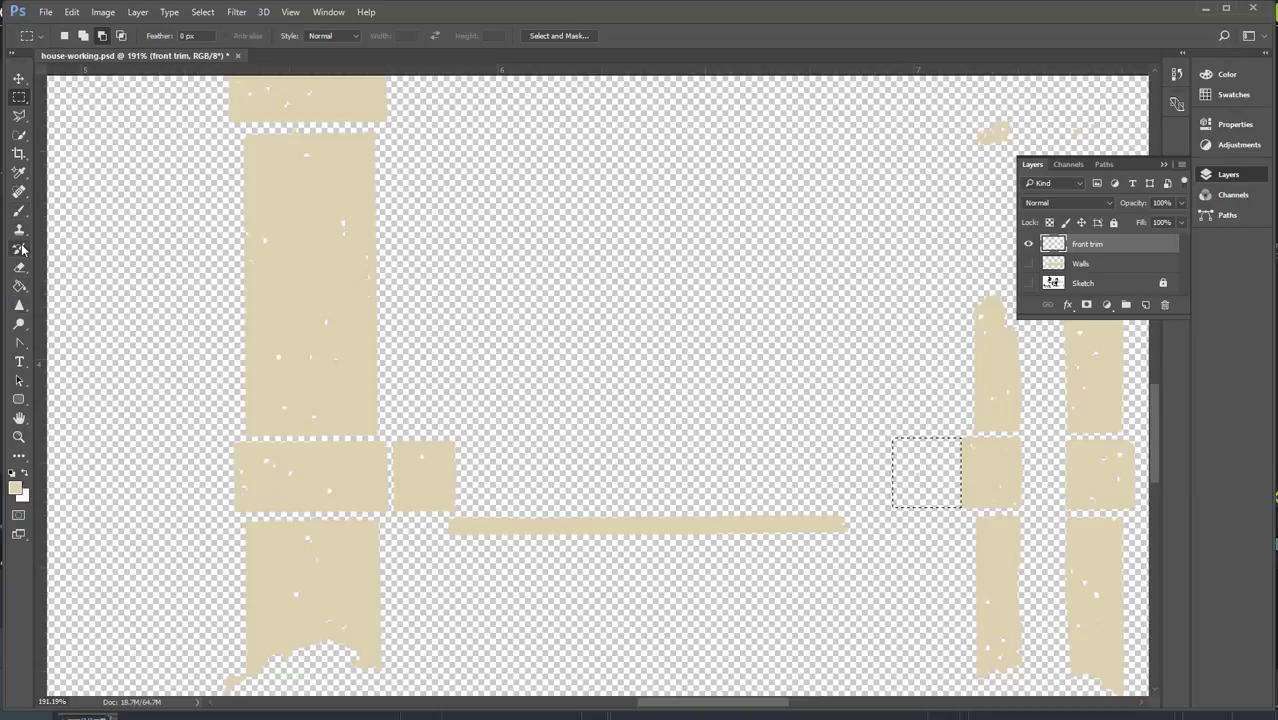
{"action": "left_click", "coordinate": [19, 286]}
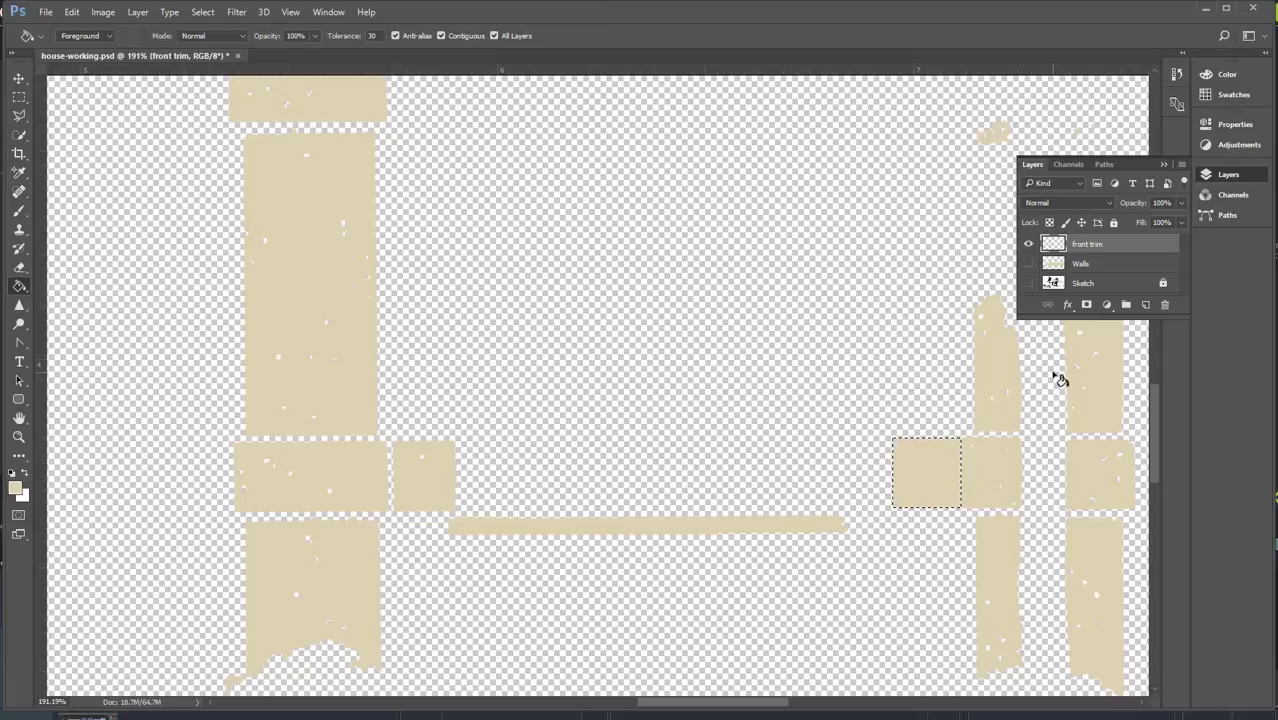
- Marquee-select the shaded end of the sill under the arched window, hide the Sketch layer, fill the selection, and show Sketch again
{"action": "left_click", "coordinate": [1028, 283]}
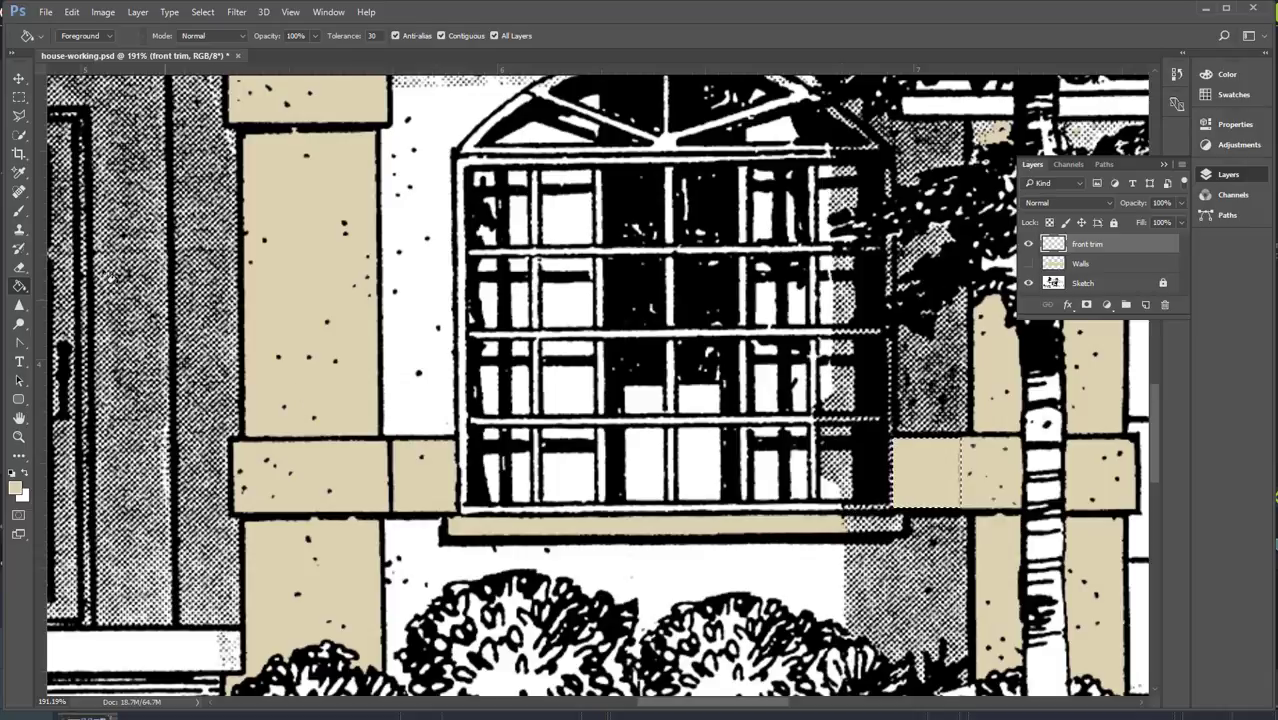
{"action": "left_click", "coordinate": [19, 97]}
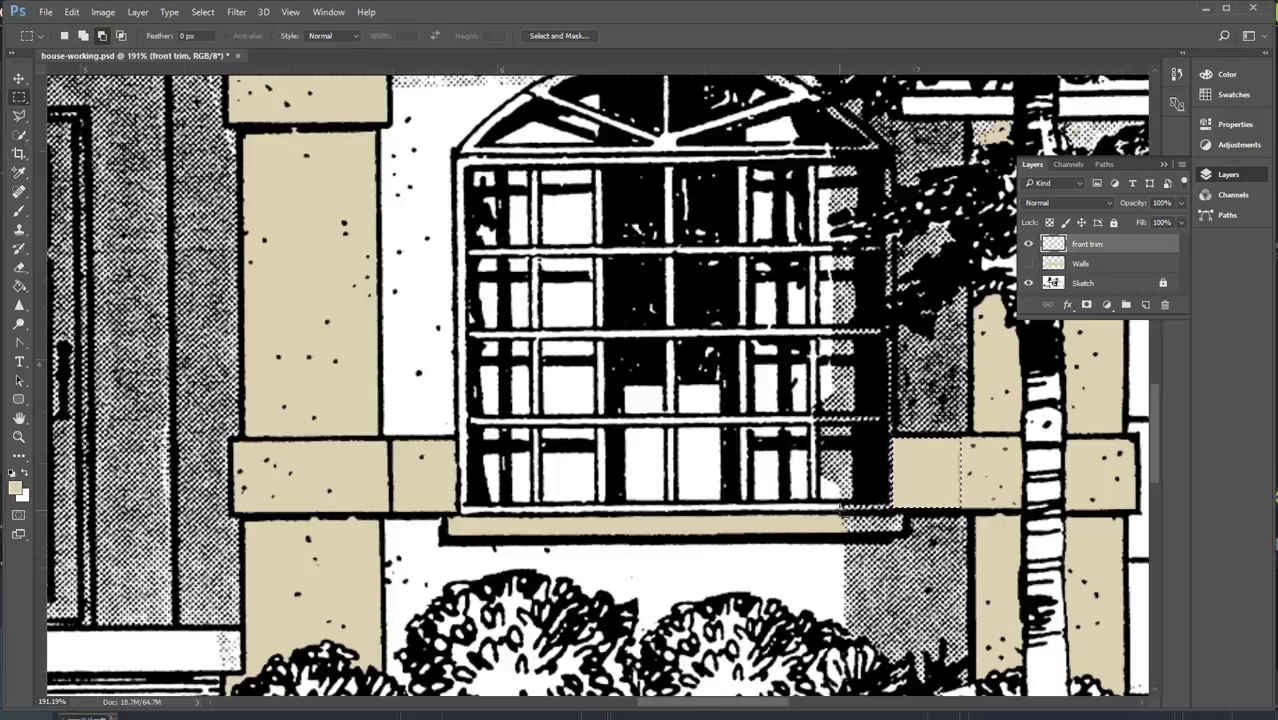
{"action": "left_click_drag", "start_coordinate": [878, 505], "coordinate": [908, 532]}
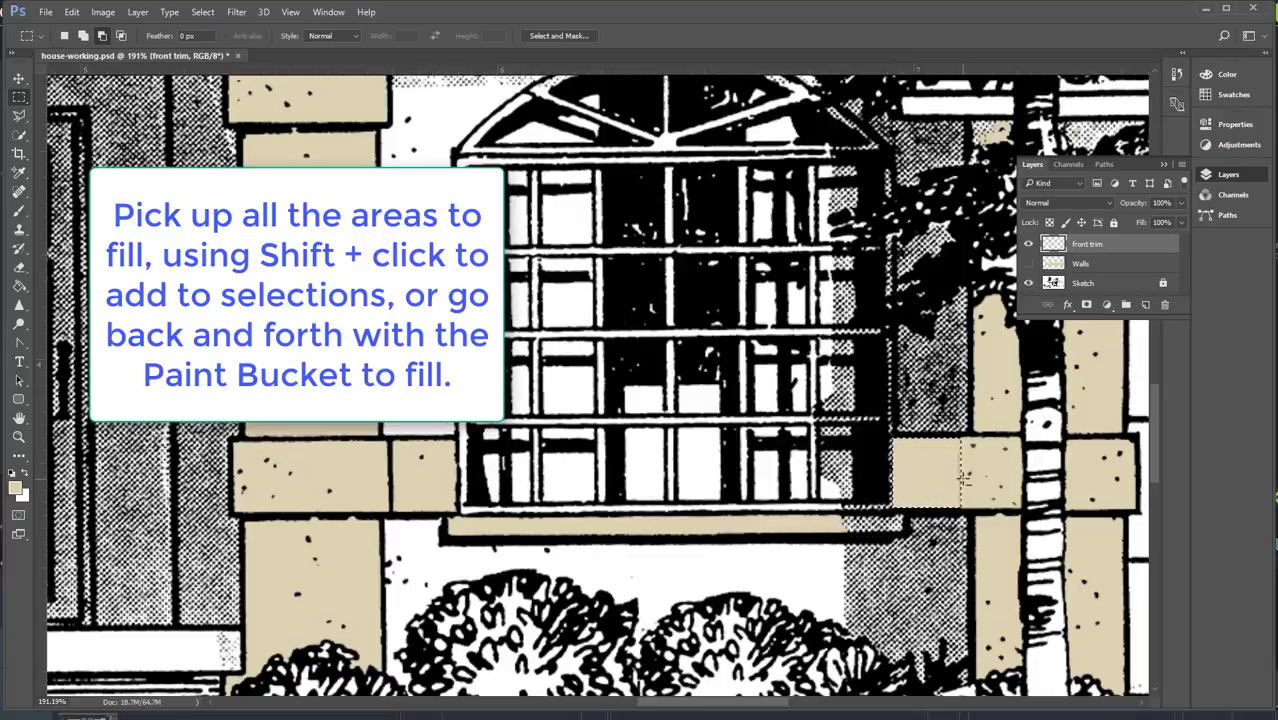
{"action": "left_click", "coordinate": [1028, 285]}
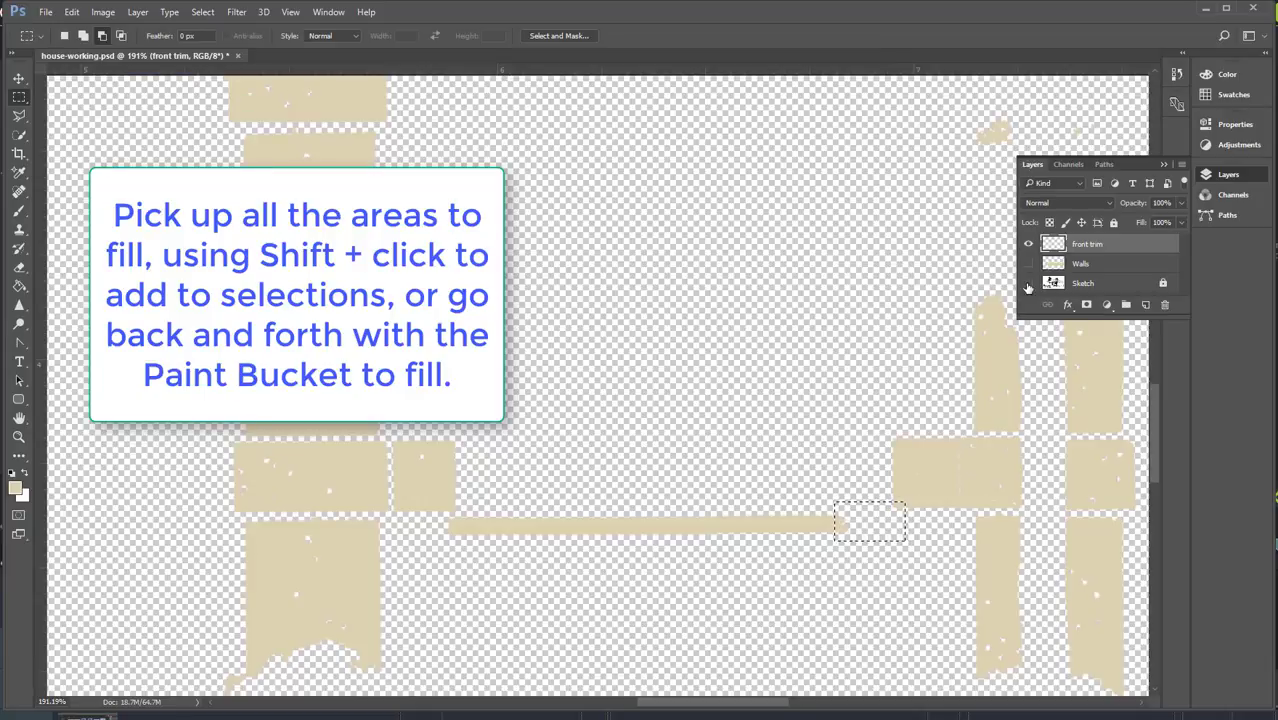
{"action": "left_click", "coordinate": [18, 286]}
{"action": "left_click", "coordinate": [872, 527]}
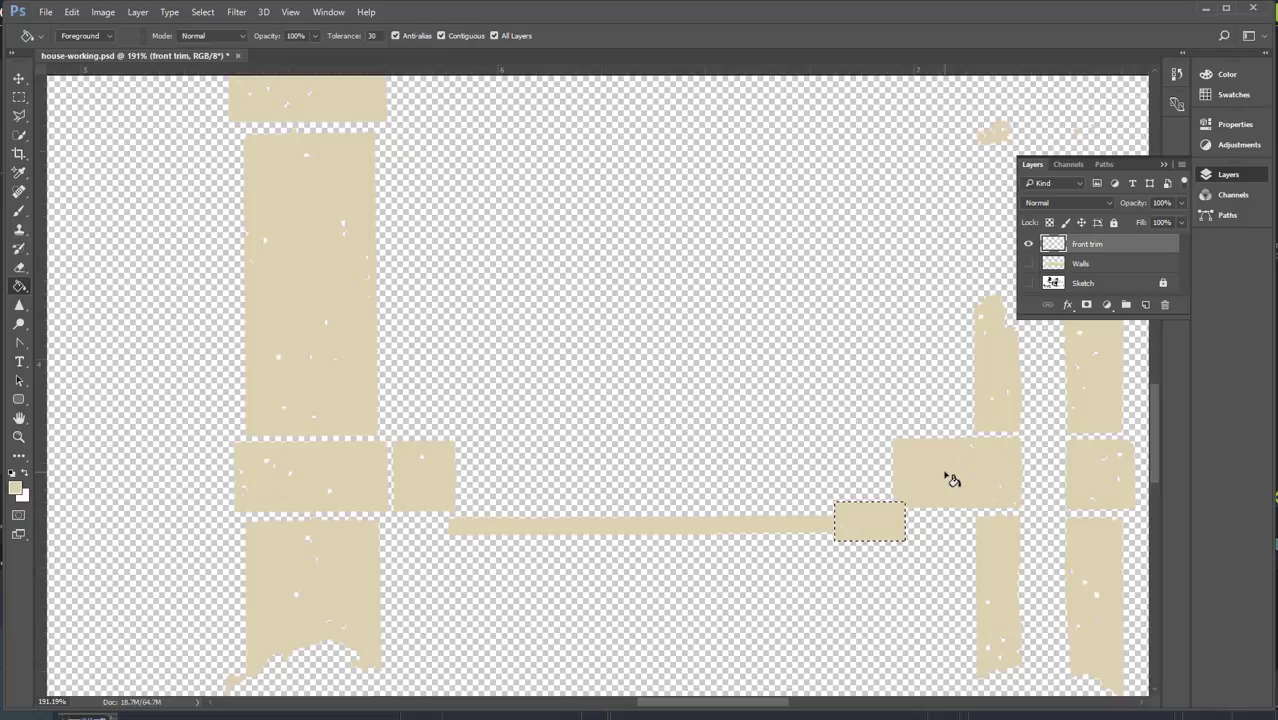
{"action": "left_click", "coordinate": [1028, 283]}
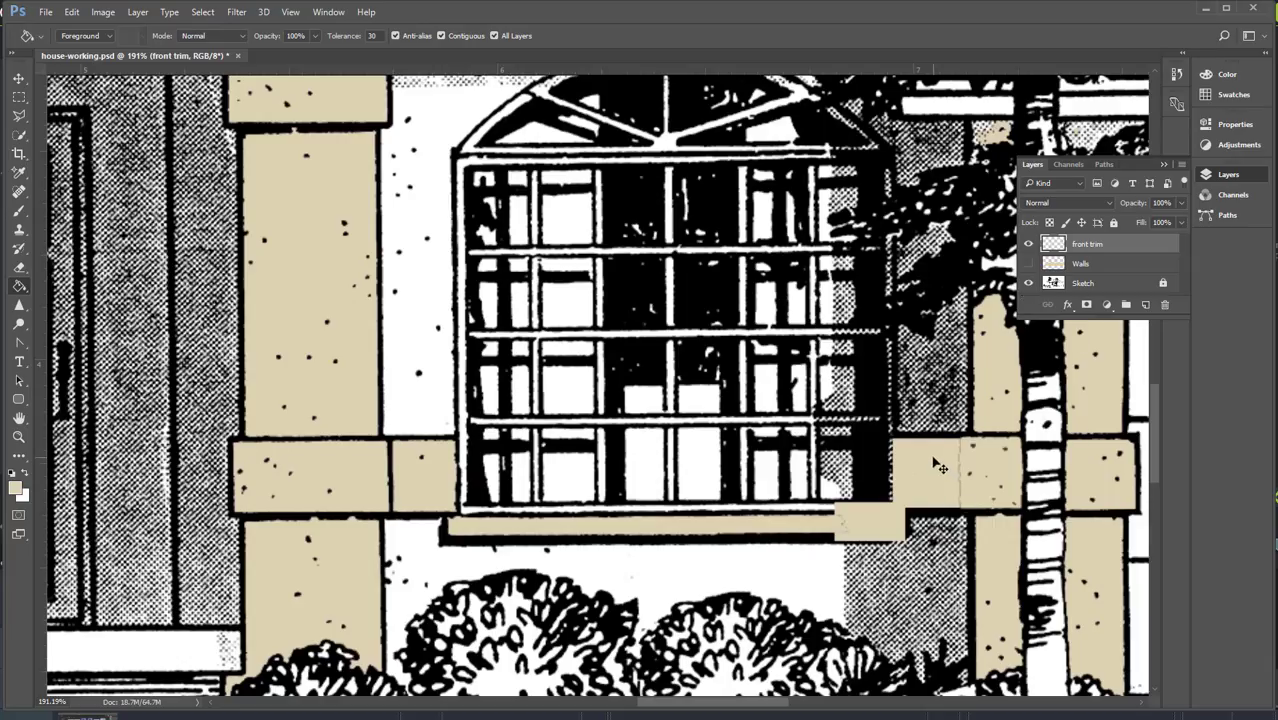
- Outline the unfilled header pieces above the garage's left column, on both sides of the tree trunk, with the Polygonal Lasso
{"action": "scroll", "coordinate": [940, 466], "scroll_direction": "down", "scroll_amount": 2}
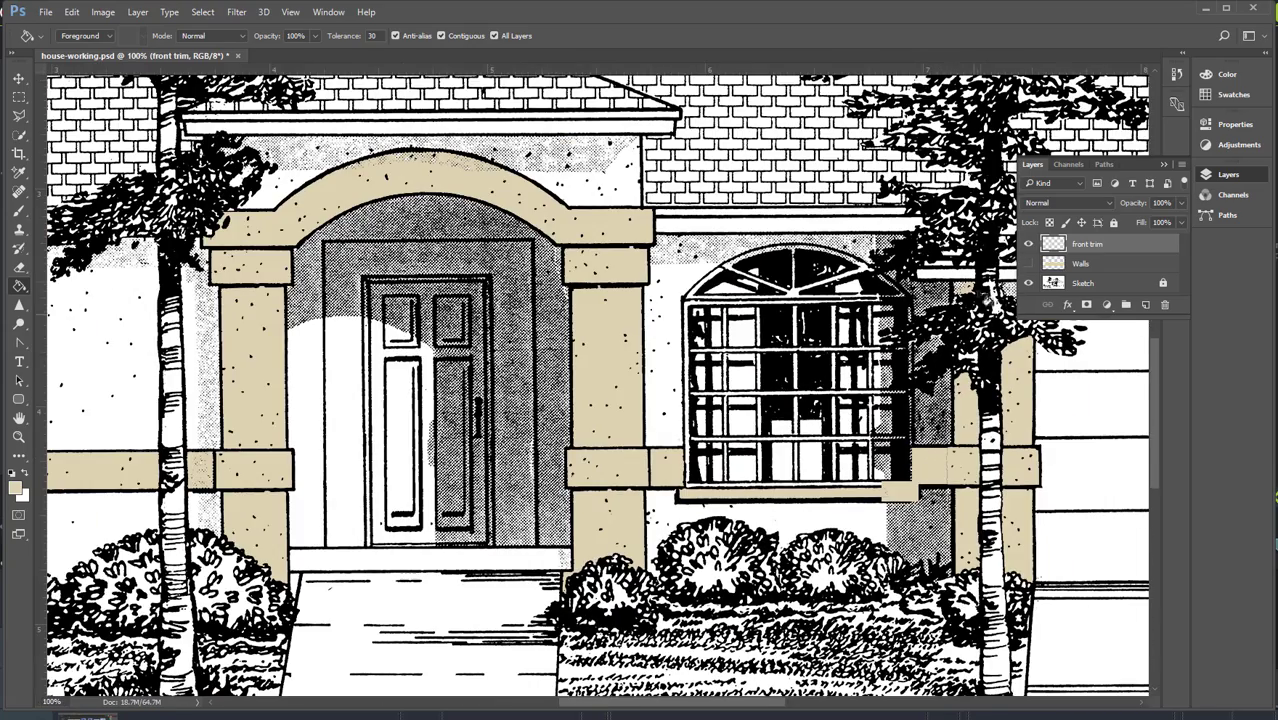
{"action": "scroll", "coordinate": [955, 282], "scroll_direction": "up", "scroll_amount": 2}
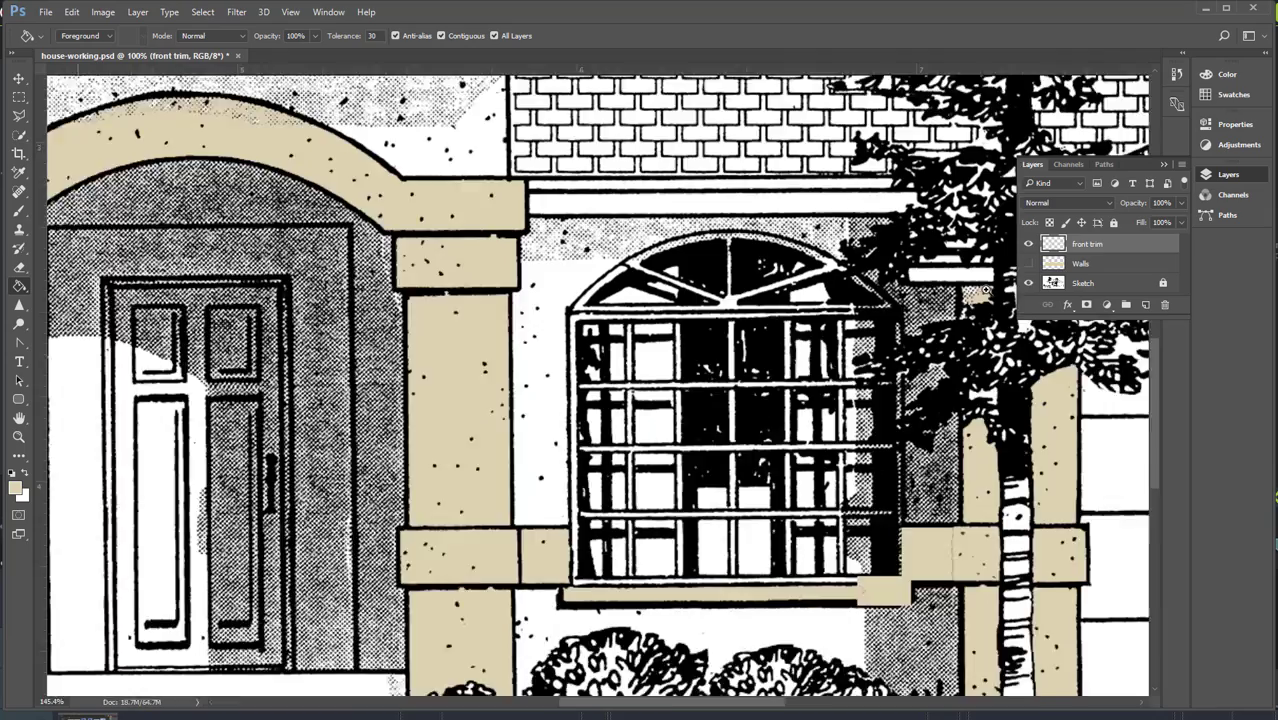
{"action": "left_click_drag", "start_coordinate": [1062, 400], "coordinate": [780, 423]}
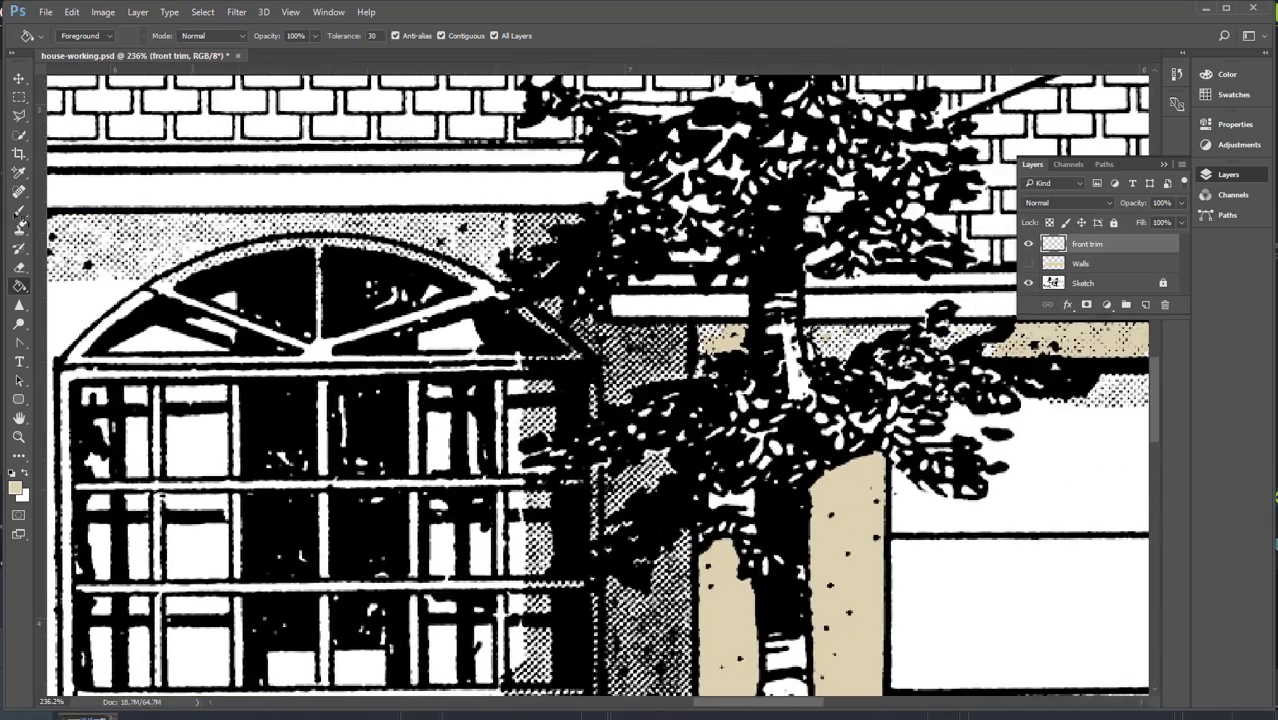
{"action": "left_click", "coordinate": [19, 115]}
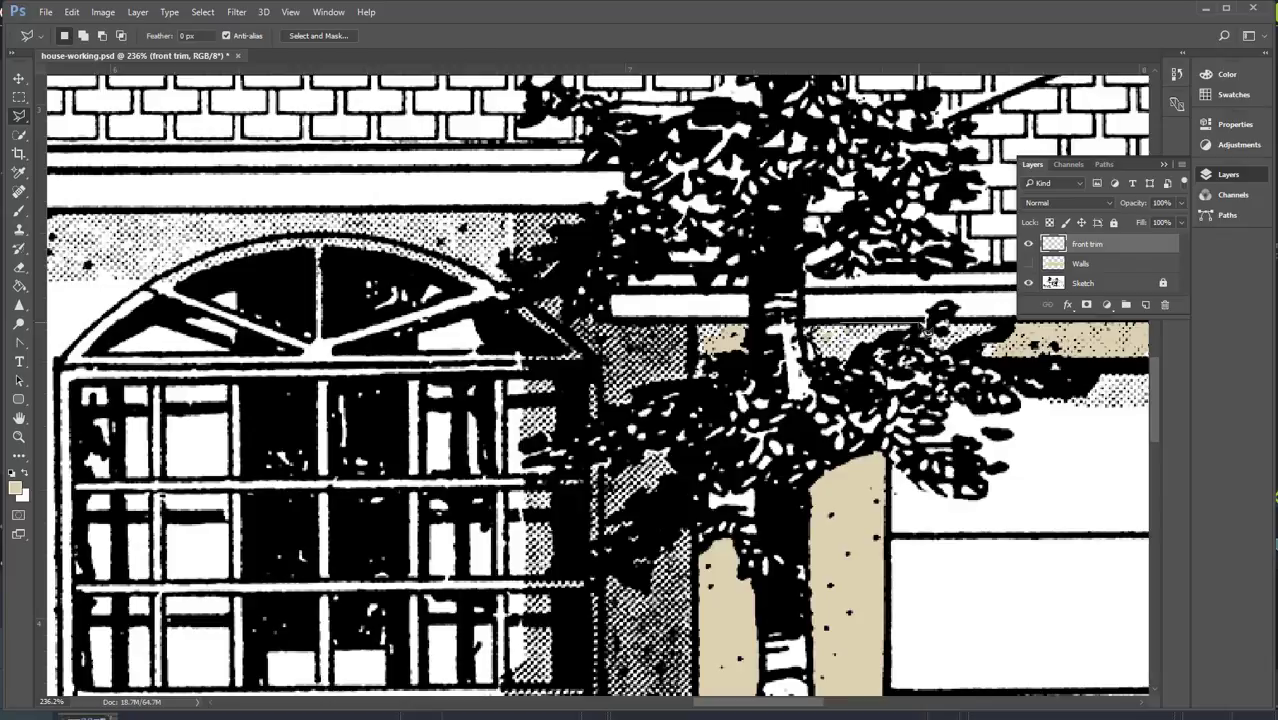
{"action": "left_click", "coordinate": [1008, 326]}
{"action": "left_click", "coordinate": [946, 354]}
{"action": "left_click", "coordinate": [924, 325]}
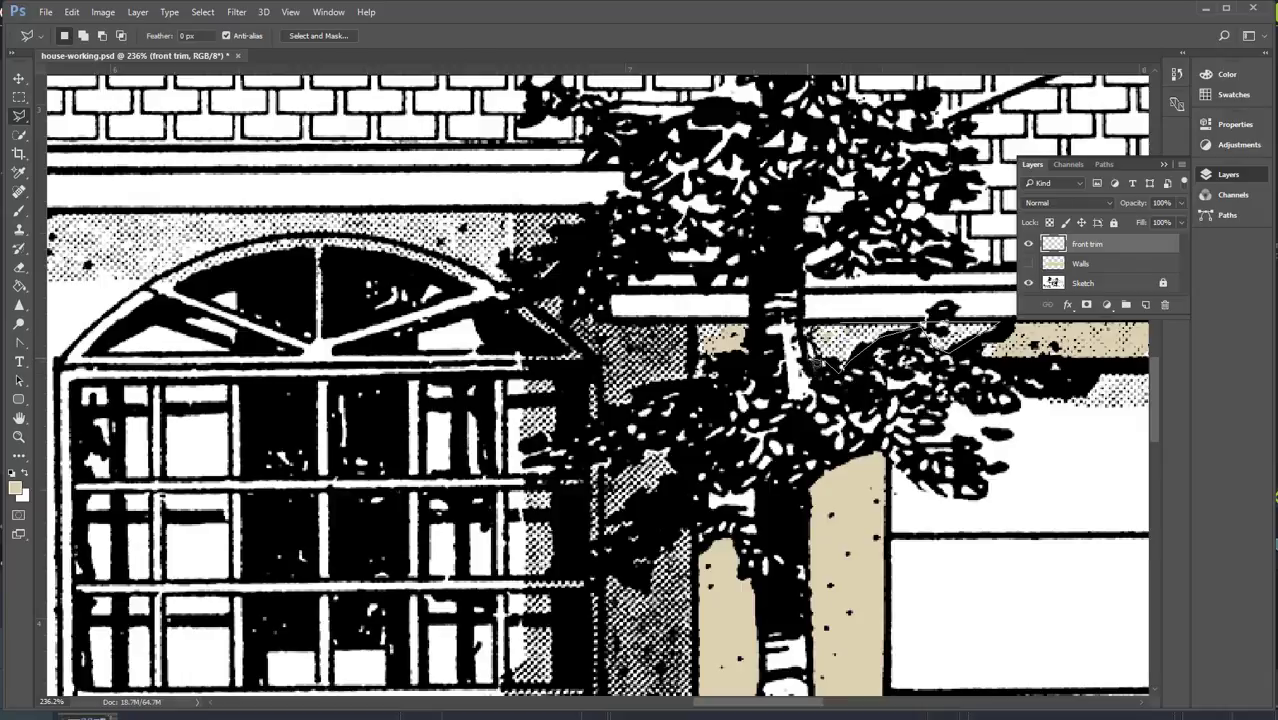
{"action": "left_click", "coordinate": [842, 322]}
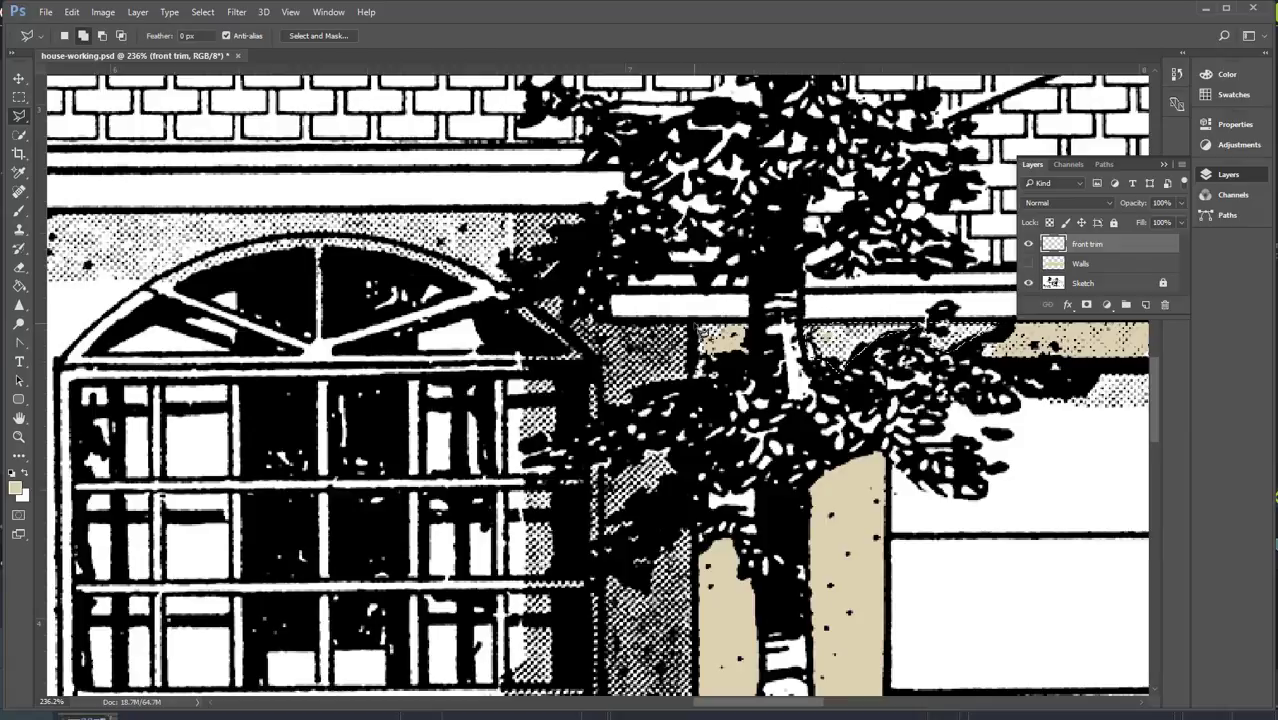
{"action": "left_click", "coordinate": [745, 352]}
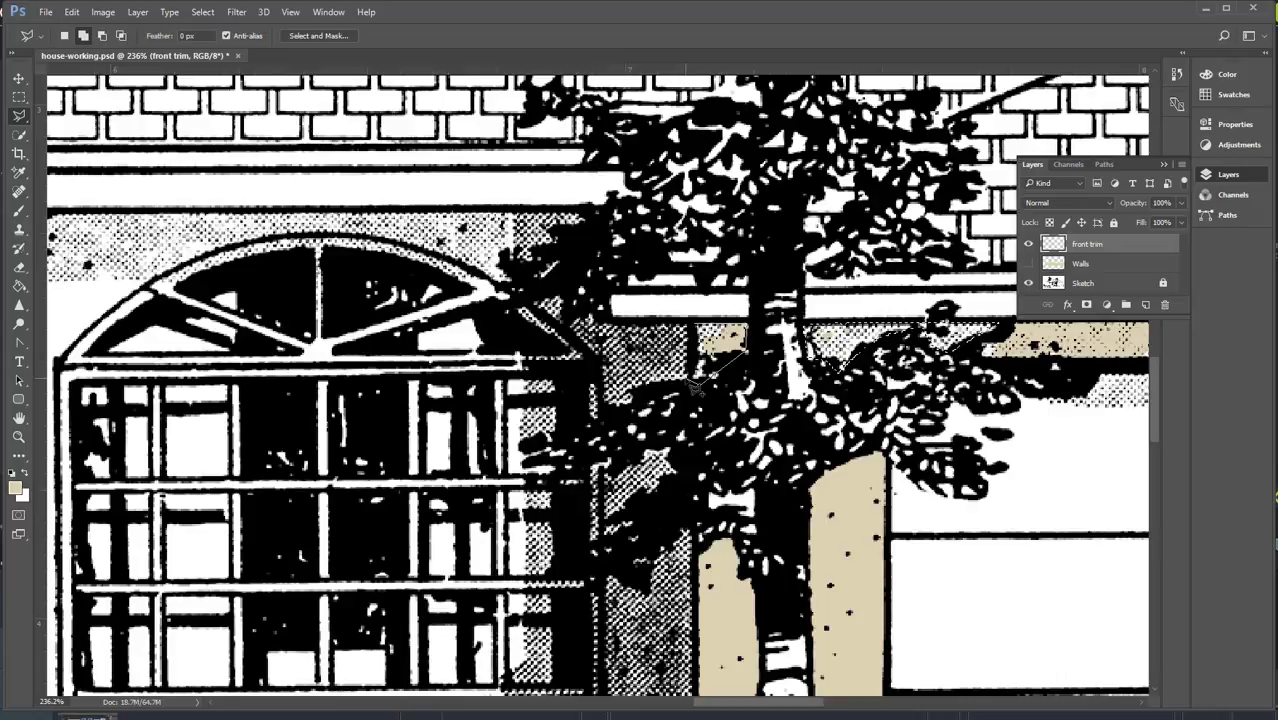
{"action": "left_click", "coordinate": [700, 380]}
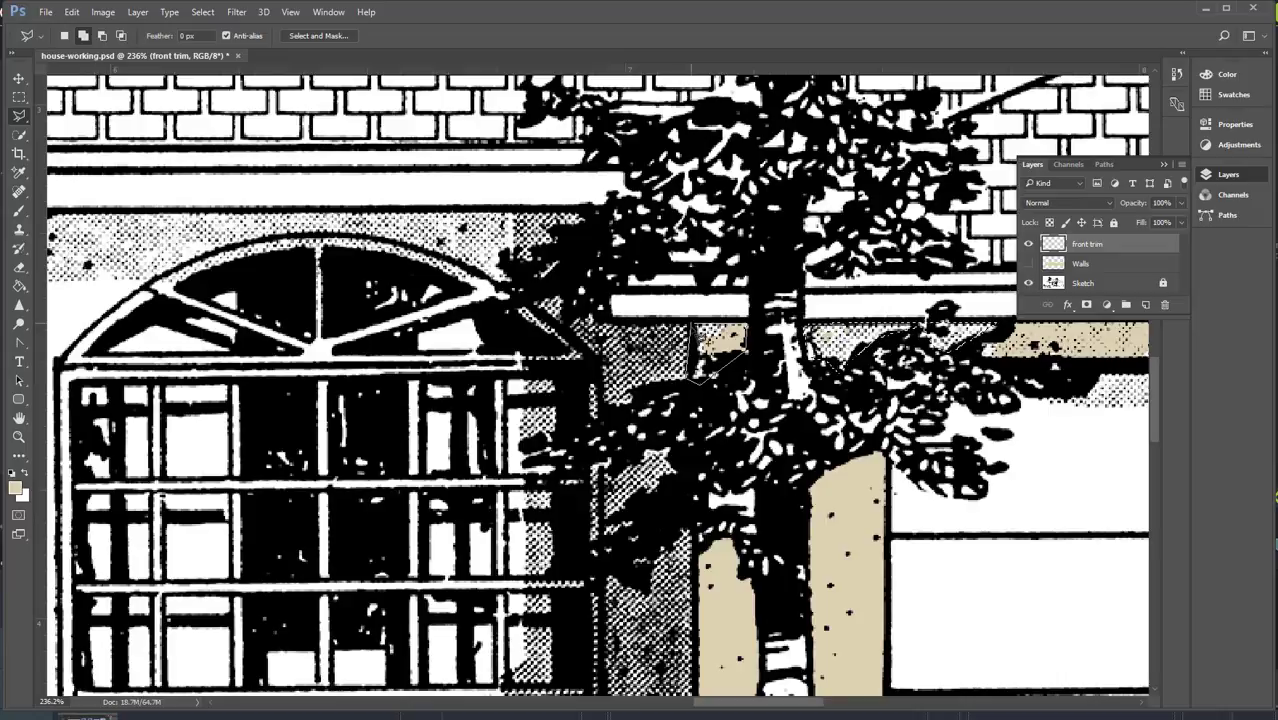
{"action": "scroll", "coordinate": [700, 370], "scroll_direction": "down", "scroll_amount": 1}
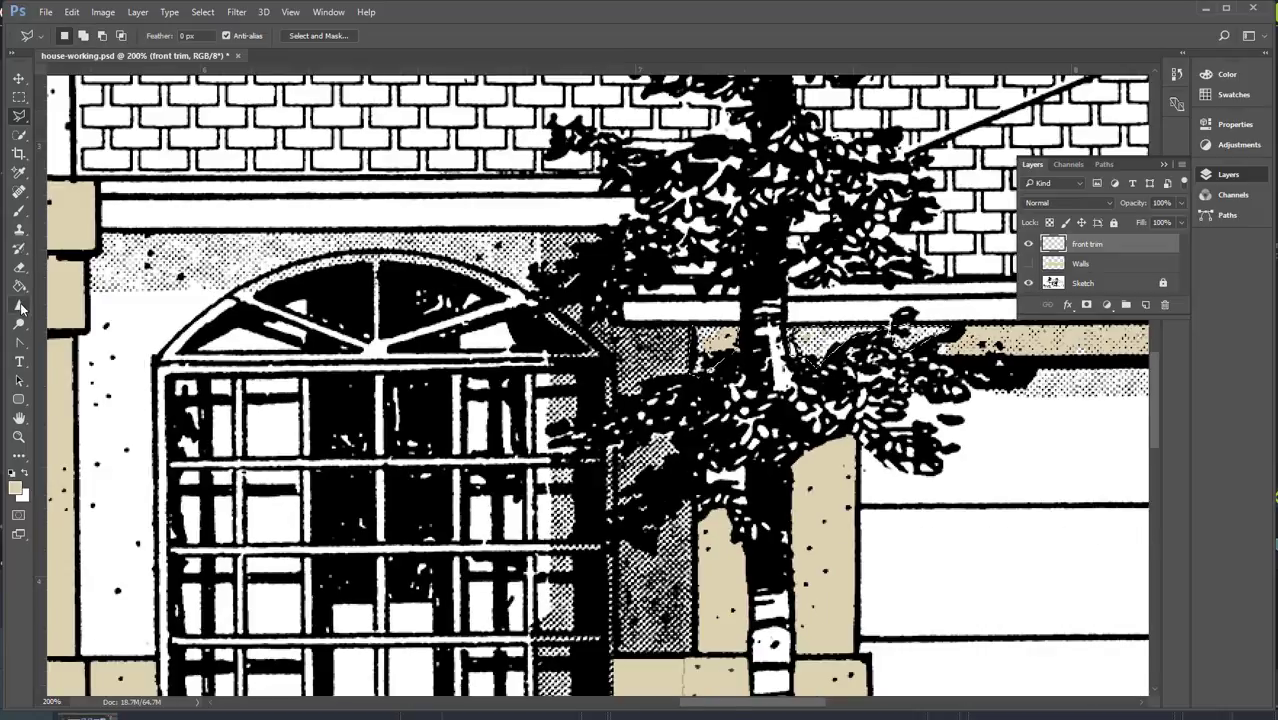
- Hide the Sketch layer, fill the selected header pieces with the trim color using Paint Bucket, and turn Sketch back on
{"action": "key", "text": "g"}
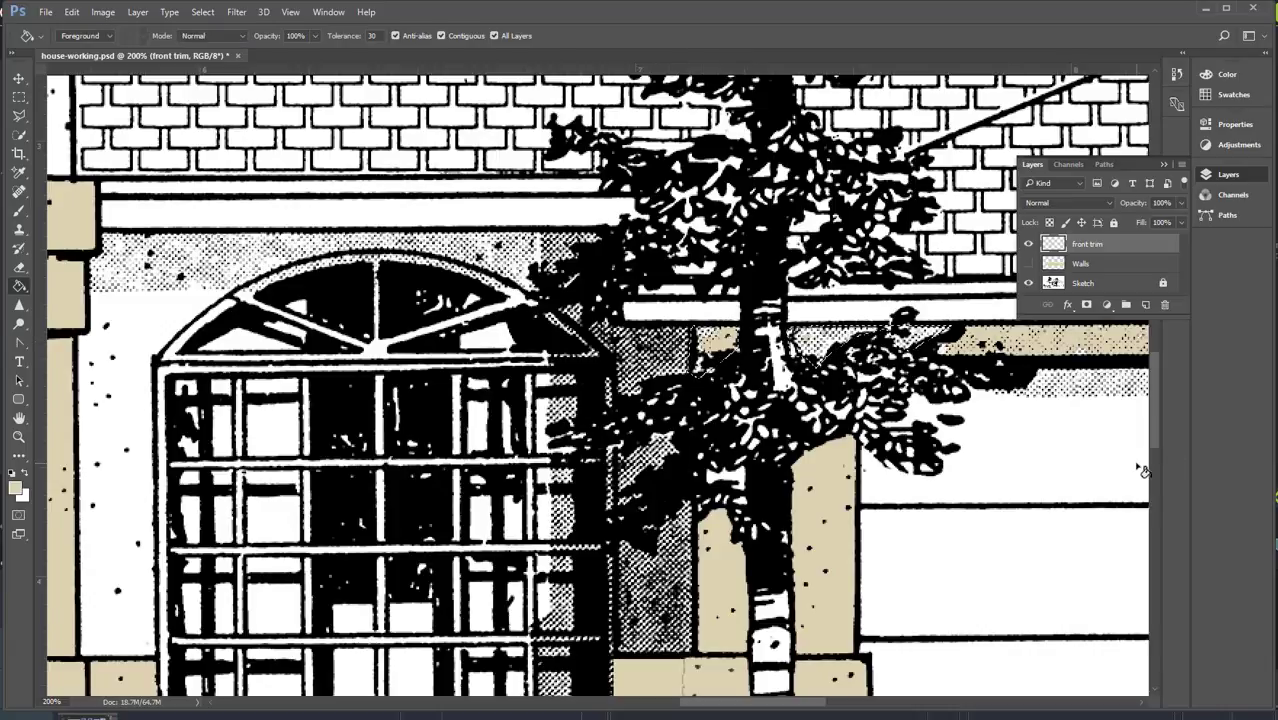
{"action": "left_click", "coordinate": [1028, 283]}
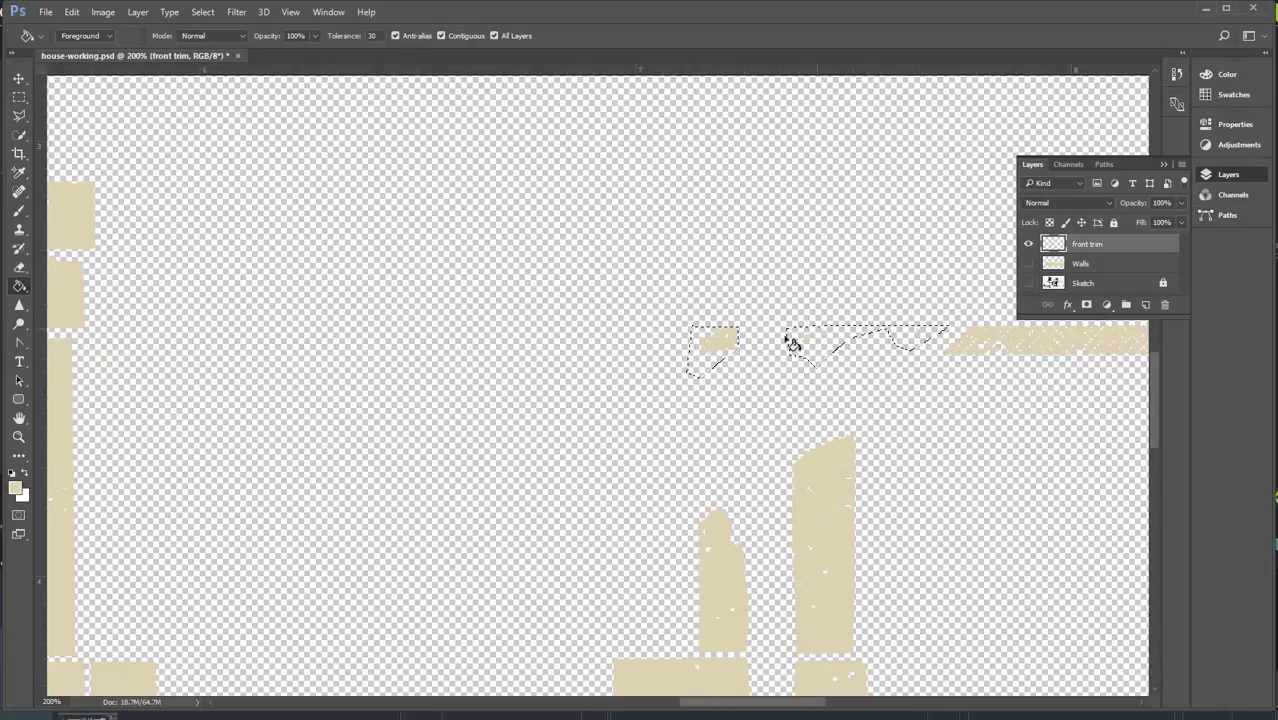
{"action": "left_click", "coordinate": [698, 341]}
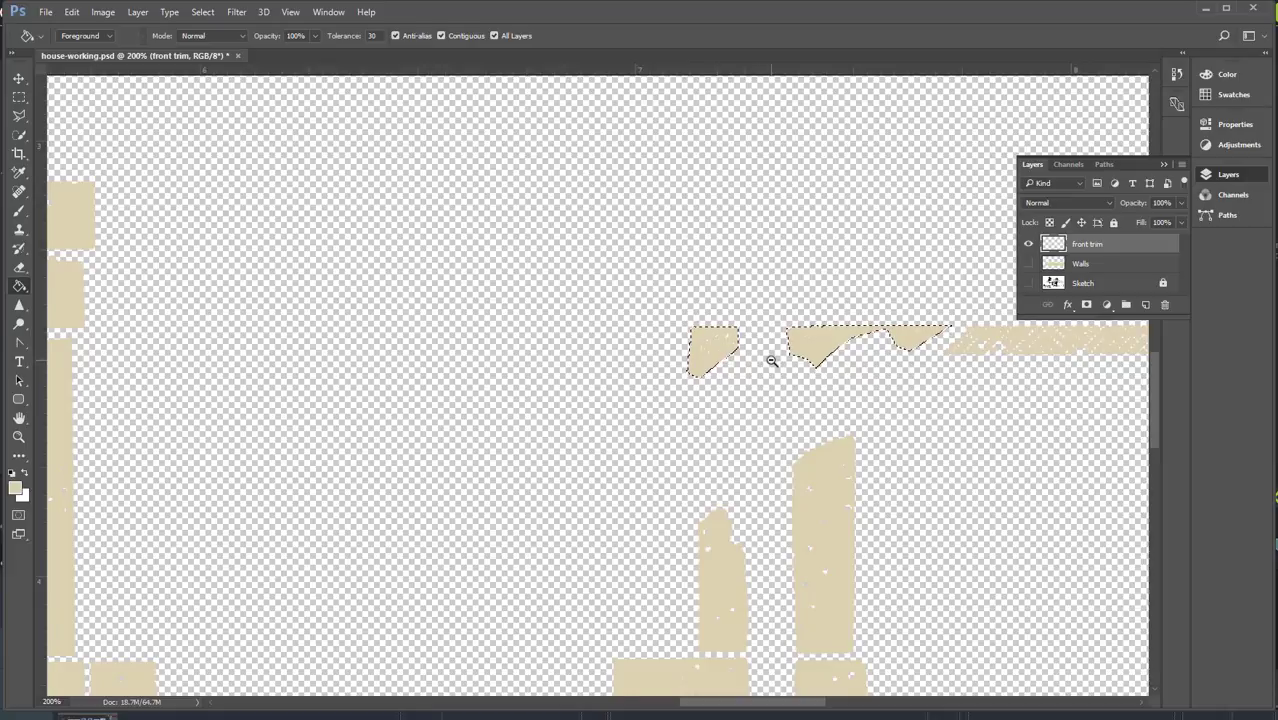
{"action": "scroll", "coordinate": [770, 357], "scroll_direction": "down", "scroll_amount": 1}
{"action": "scroll", "coordinate": [776, 417], "scroll_direction": "down", "scroll_amount": 1}
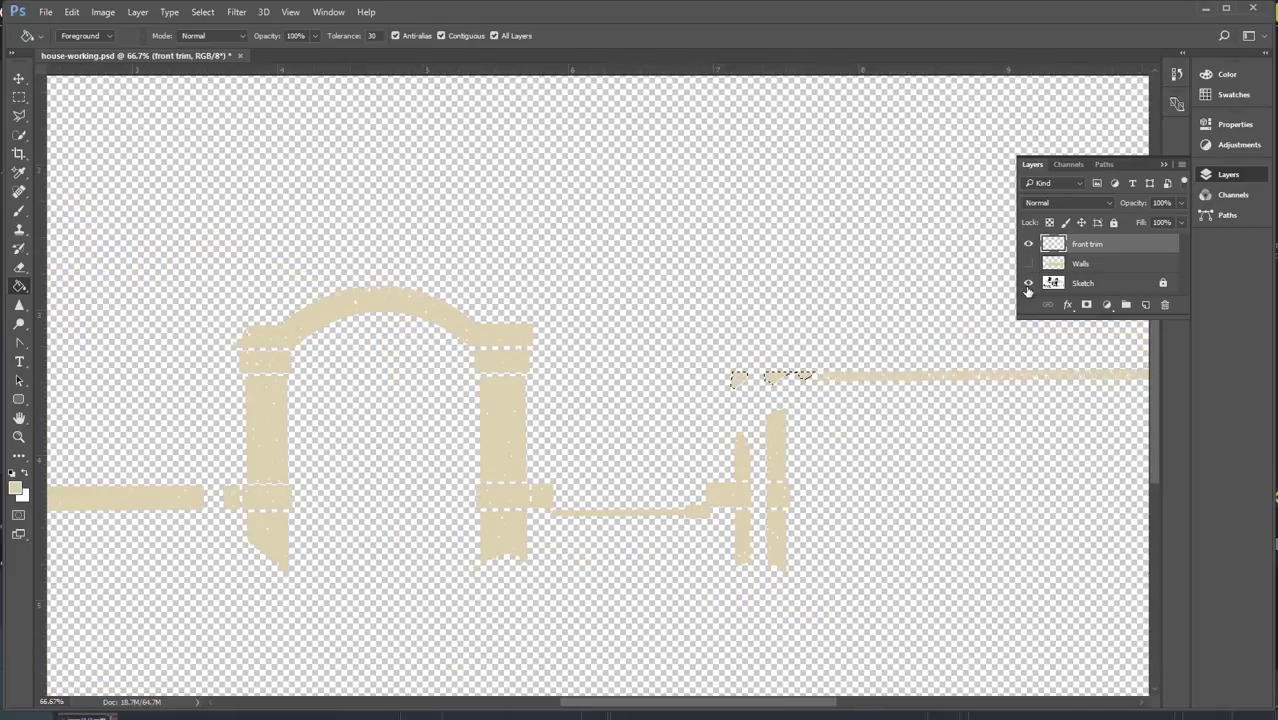
{"action": "left_click", "coordinate": [1028, 283]}
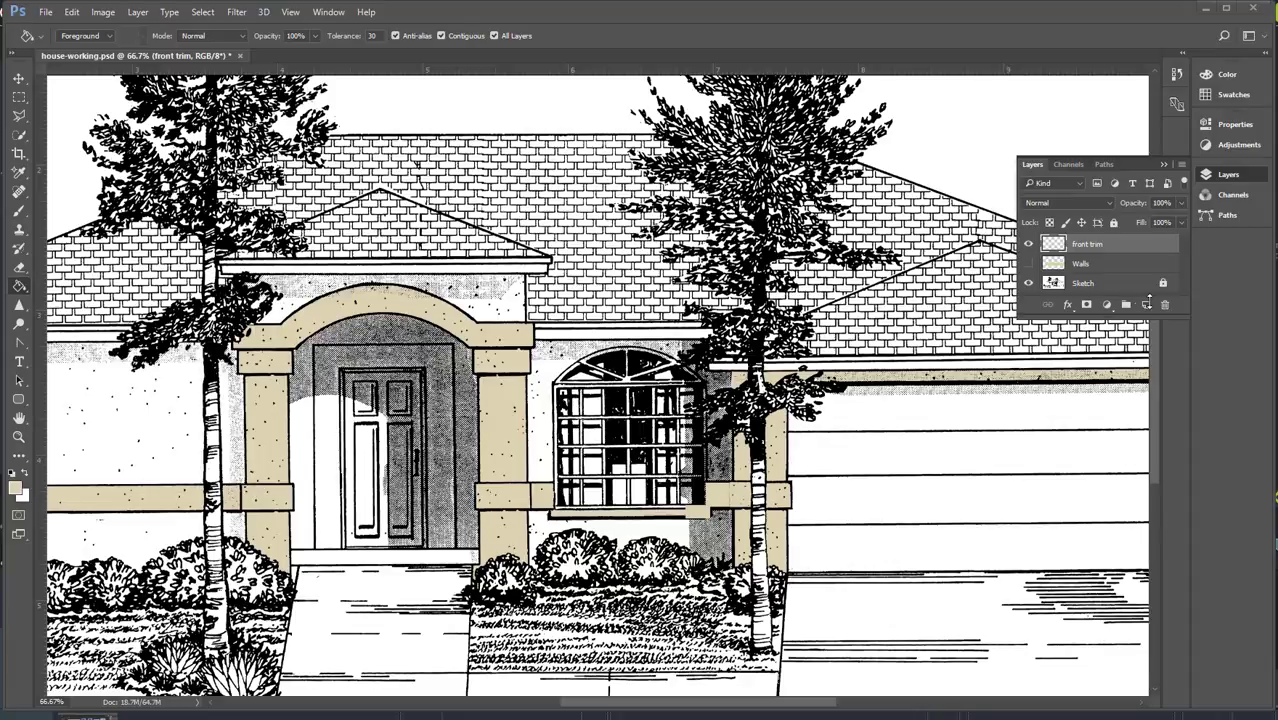
- Create a new layer above front trim and name it fascia
{"action": "left_click", "coordinate": [1146, 304]}
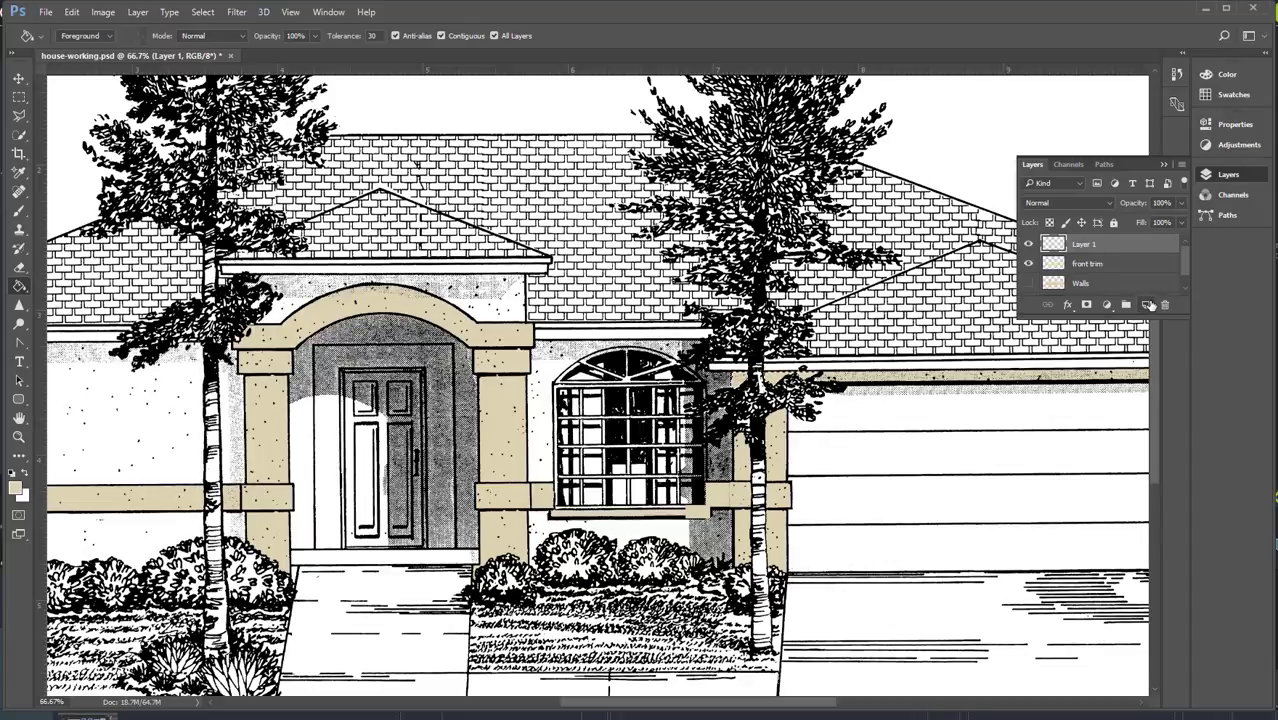
{"action": "double_click", "coordinate": [1086, 245]}
{"action": "type", "text": "fascia"}
{"action": "key", "text": "Return"}
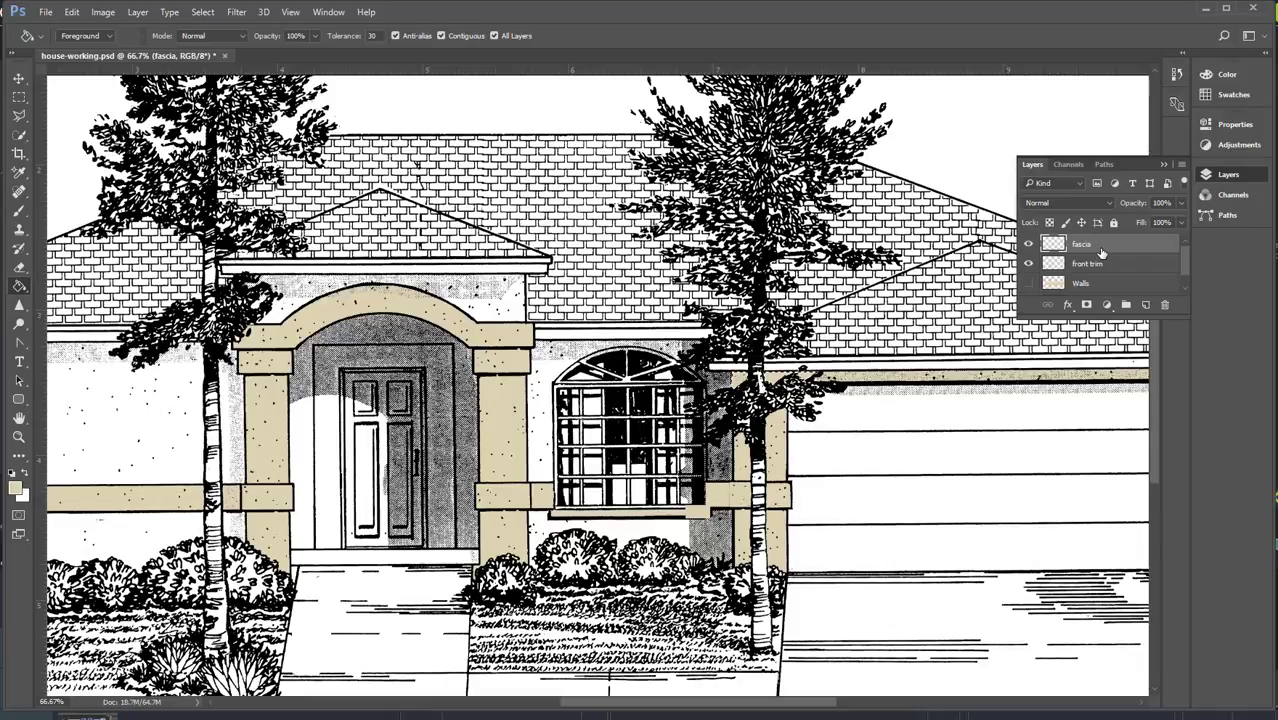
- Pick the Trim 3 swatch and fill the fascia above the garage on both sides of the tree trunk
{"action": "left_click", "coordinate": [1222, 94]}
{"action": "scroll", "coordinate": [1181, 155], "scroll_direction": "down", "scroll_amount": 3}
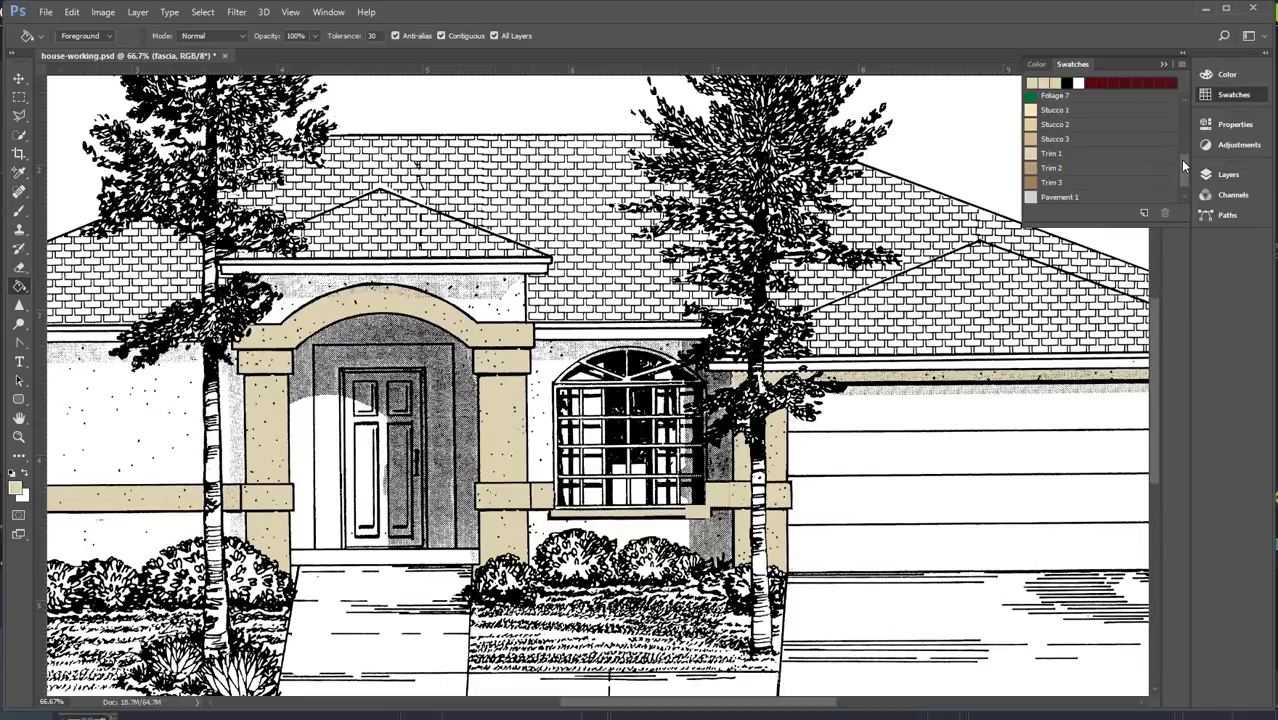
{"action": "left_click", "coordinate": [1032, 176]}
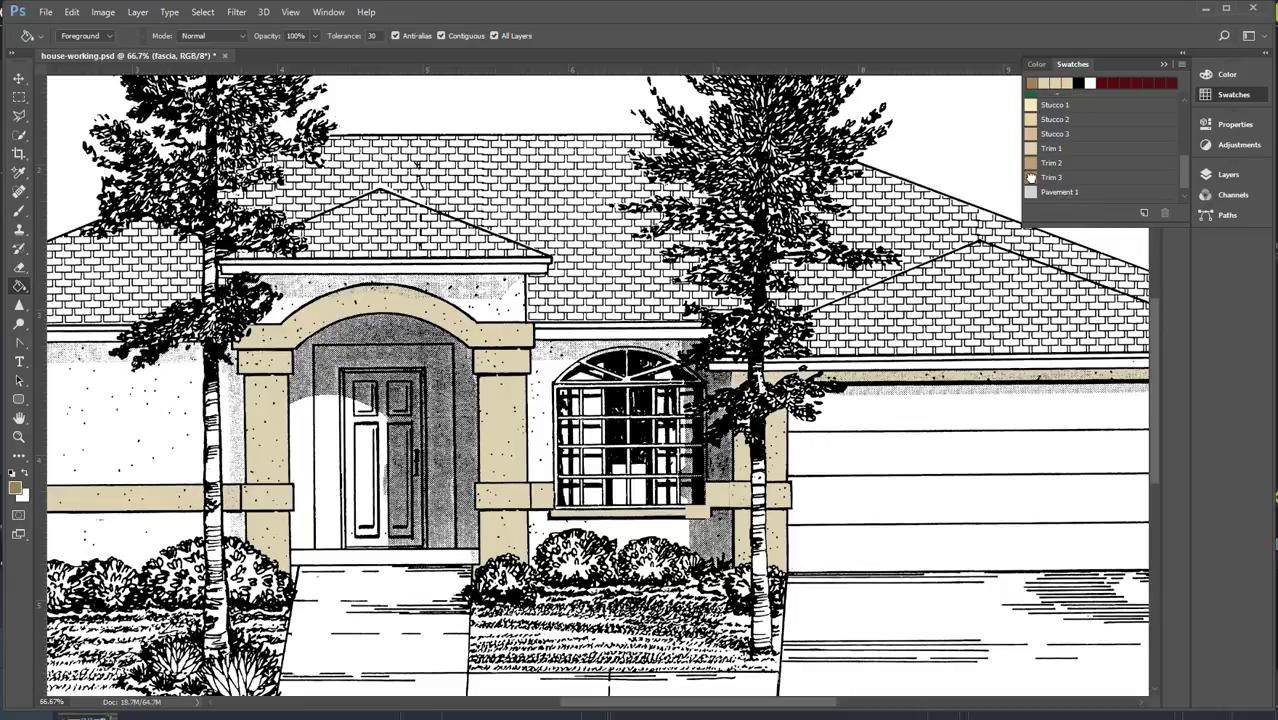
{"action": "key", "text": "F7"}
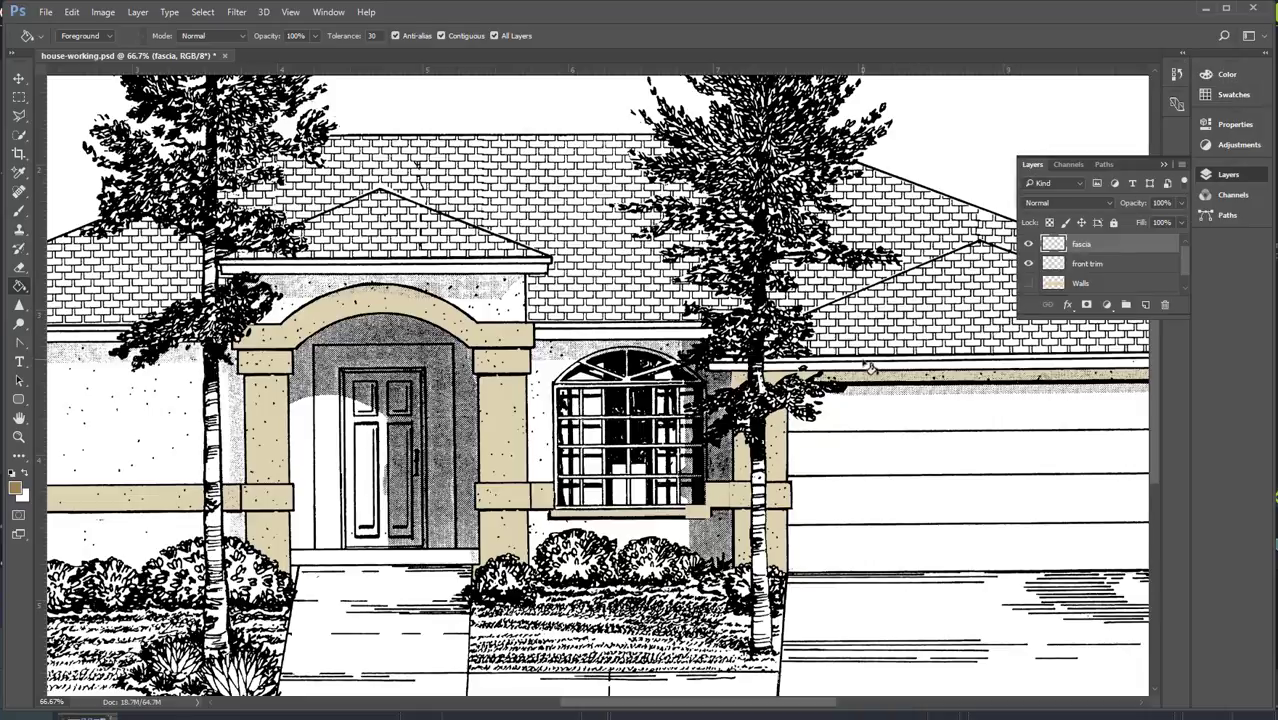
{"action": "left_click", "coordinate": [874, 367]}
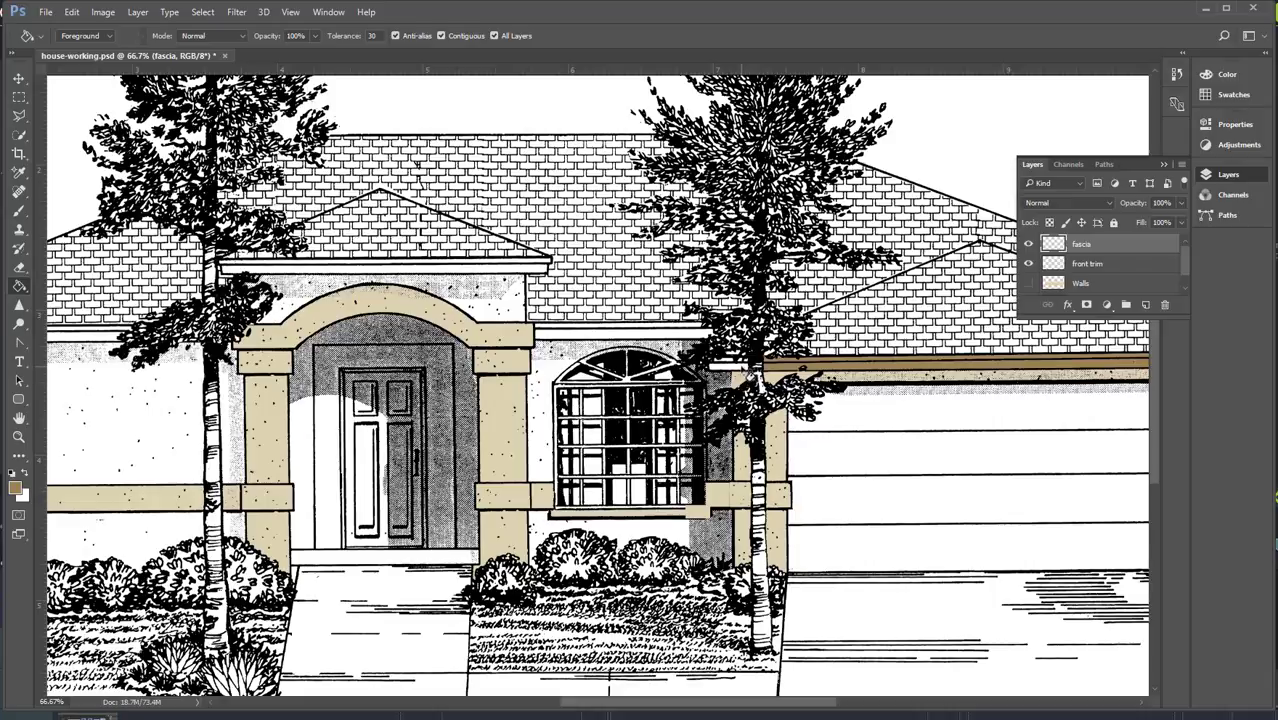
{"action": "left_click", "coordinate": [735, 369]}
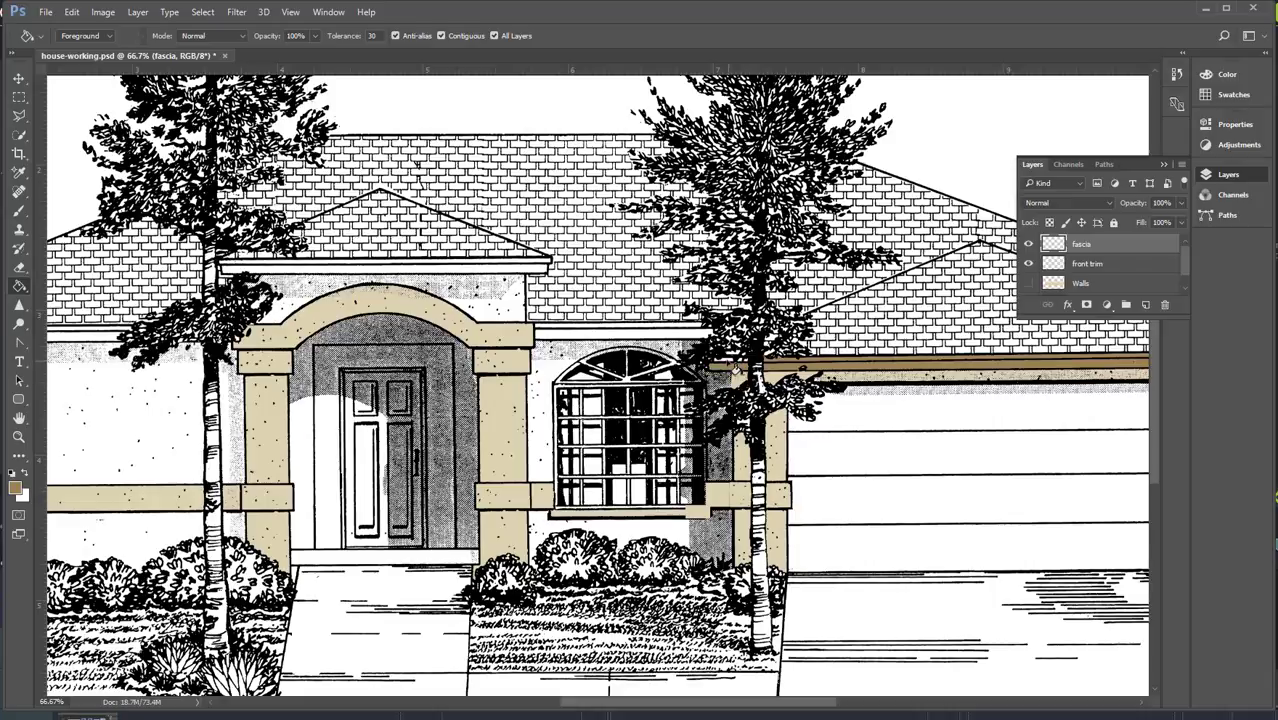
- Fill both strips of the fascia above the arched window and of the fascia over the entry arch with Trim 3
{"action": "left_click", "coordinate": [645, 336]}
{"action": "left_click", "coordinate": [642, 327]}
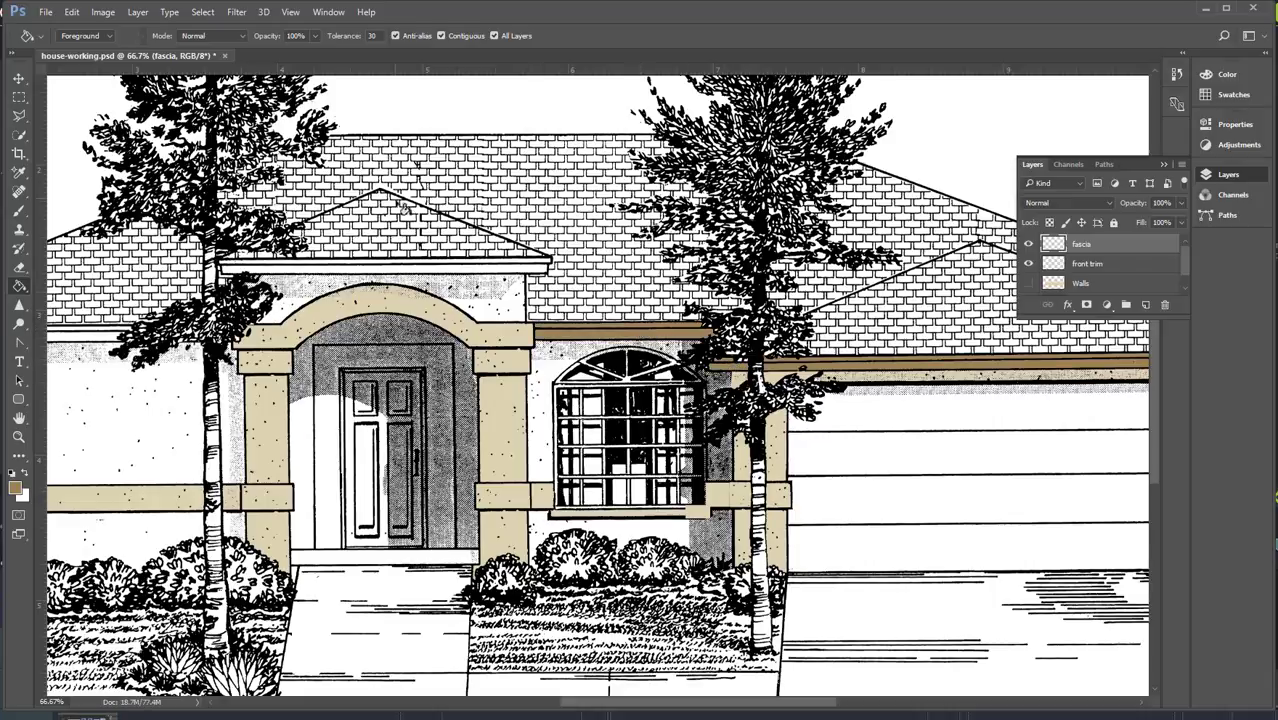
{"action": "left_click", "coordinate": [437, 269]}
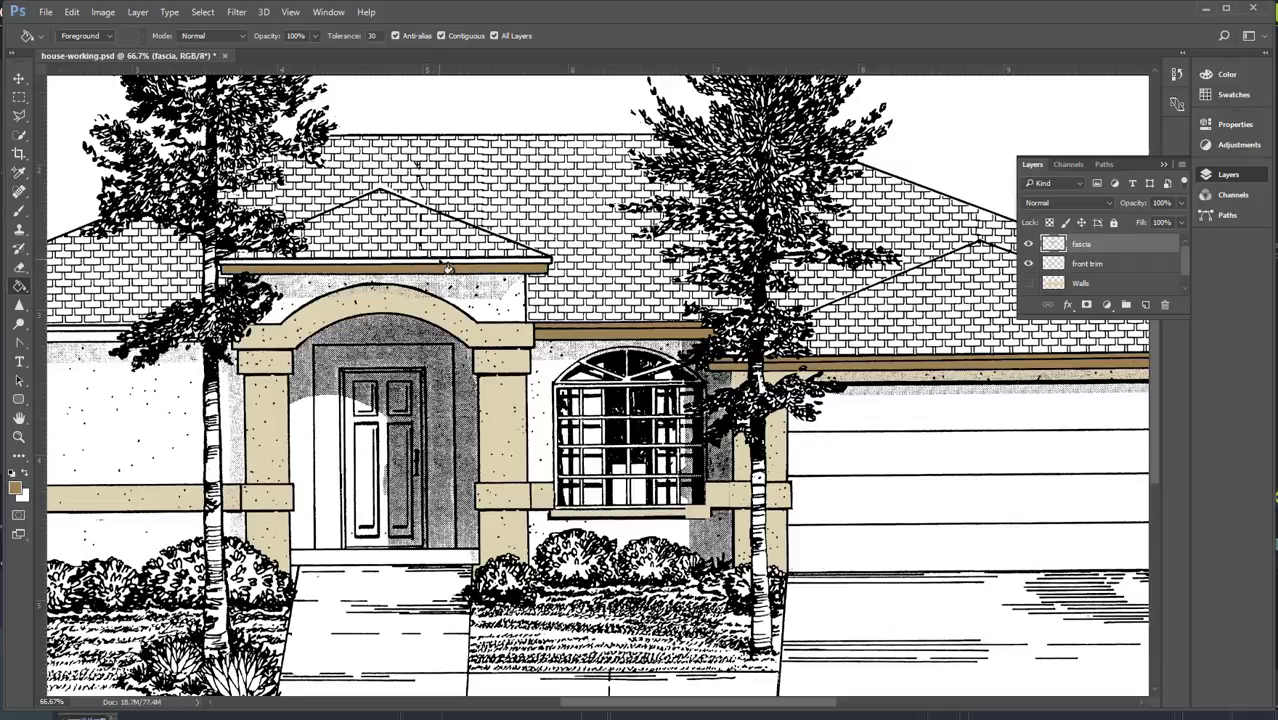
{"action": "left_click", "coordinate": [445, 266]}
- Fill the fascia along the left wing's roof and the short rear fascia piece at the far right of the roof
{"action": "mouse_move", "coordinate": [413, 269]}
{"action": "left_mouse_down"}
{"action": "mouse_move", "coordinate": [593, 234]}
{"action": "mouse_move", "coordinate": [696, 238]}
{"action": "left_mouse_up"}
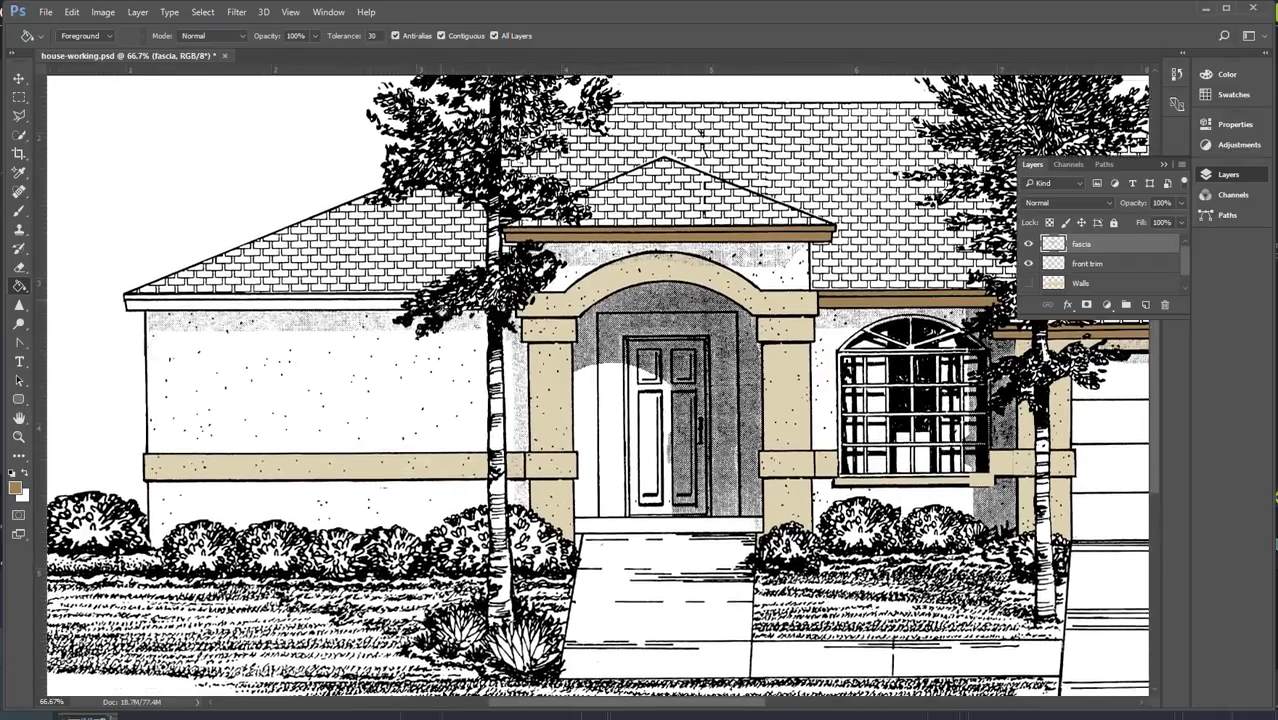
{"action": "left_click", "coordinate": [390, 306]}
{"action": "left_click", "coordinate": [385, 300]}
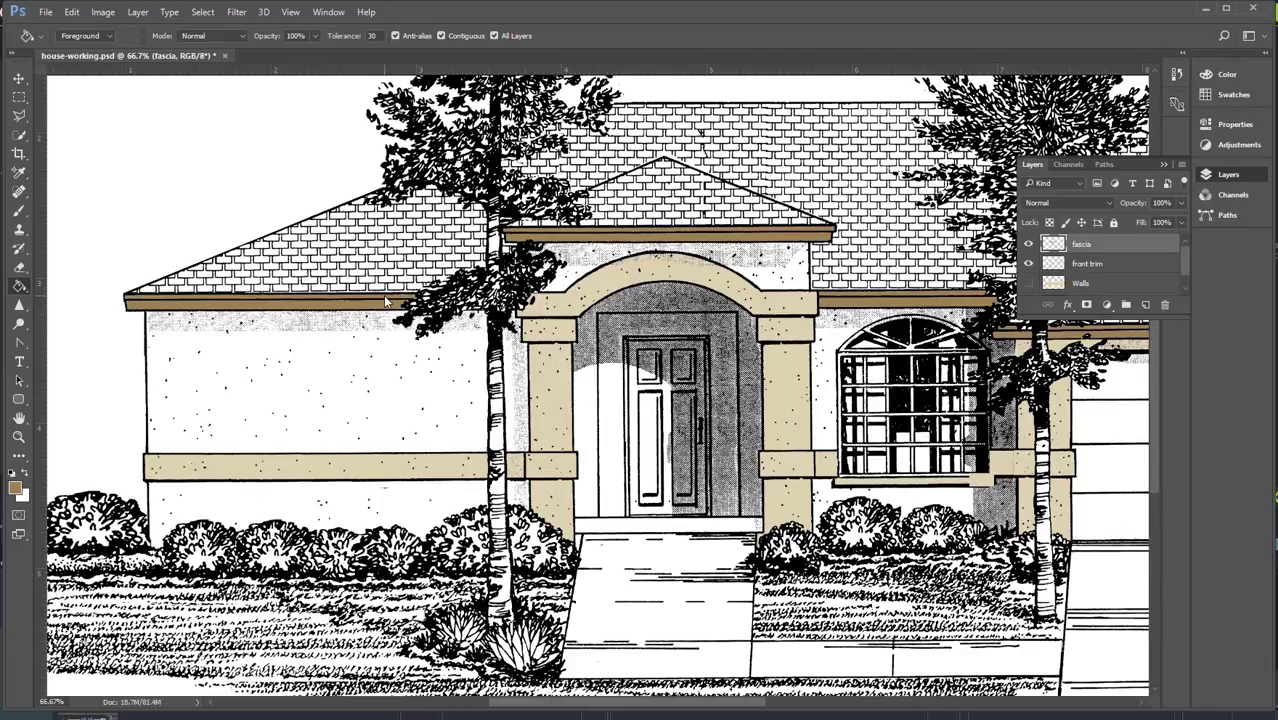
{"action": "left_click_drag", "start_coordinate": [956, 353], "coordinate": [378, 381]}
{"action": "left_click", "coordinate": [955, 325]}
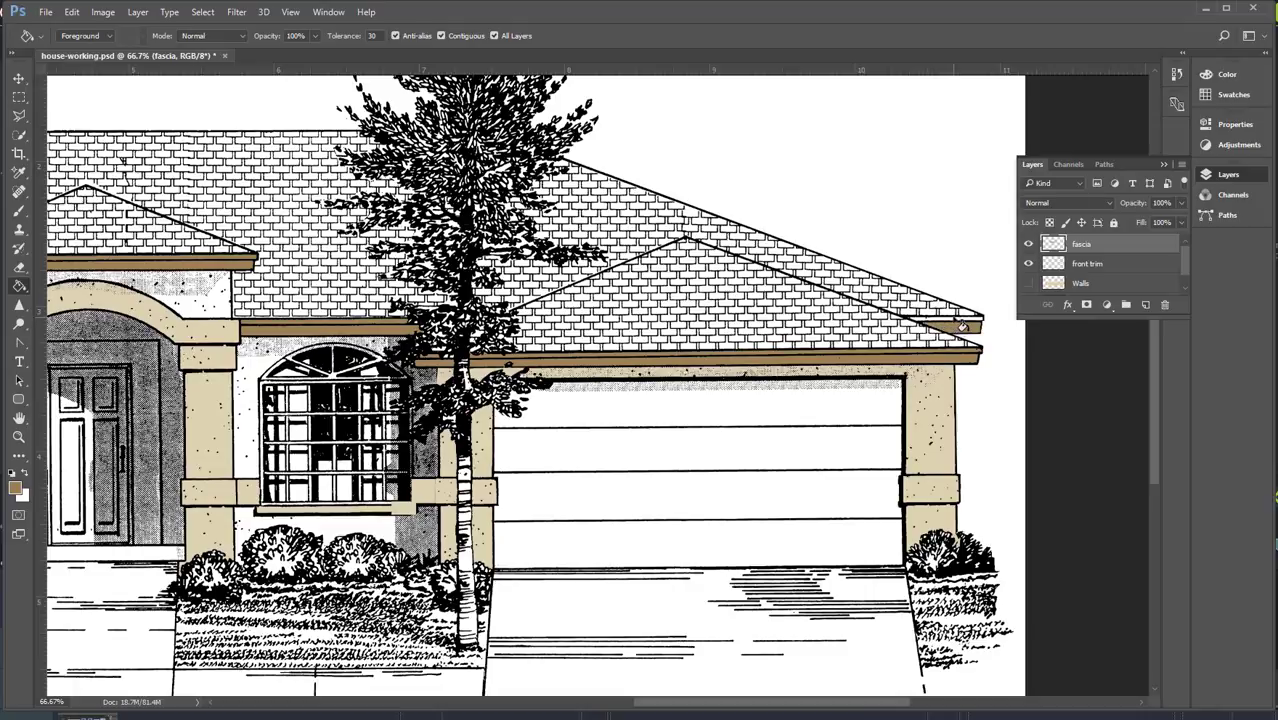
{"action": "left_click", "coordinate": [955, 320]}
- Create a new layer above fascia named garage door and bring up the color swatches
{"action": "left_click", "coordinate": [1145, 305]}
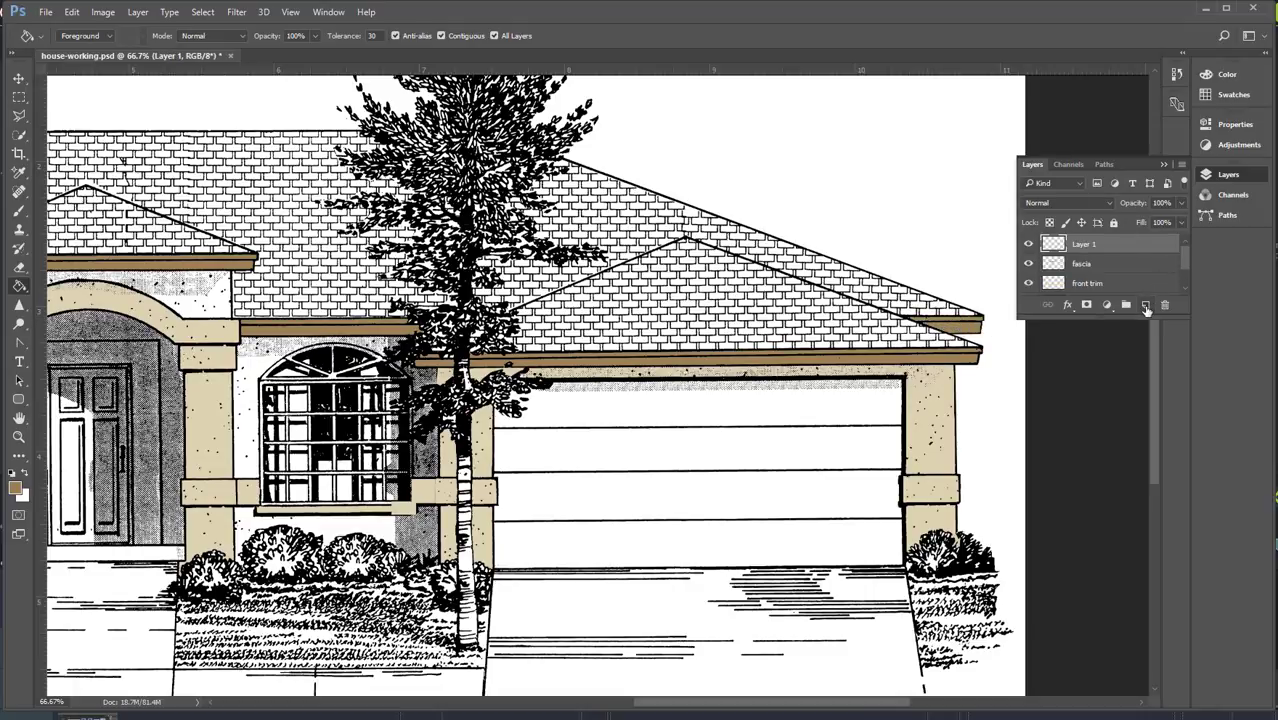
{"action": "double_click", "coordinate": [1084, 245]}
{"action": "type", "text": "garage door"}
{"action": "key", "text": "Return"}
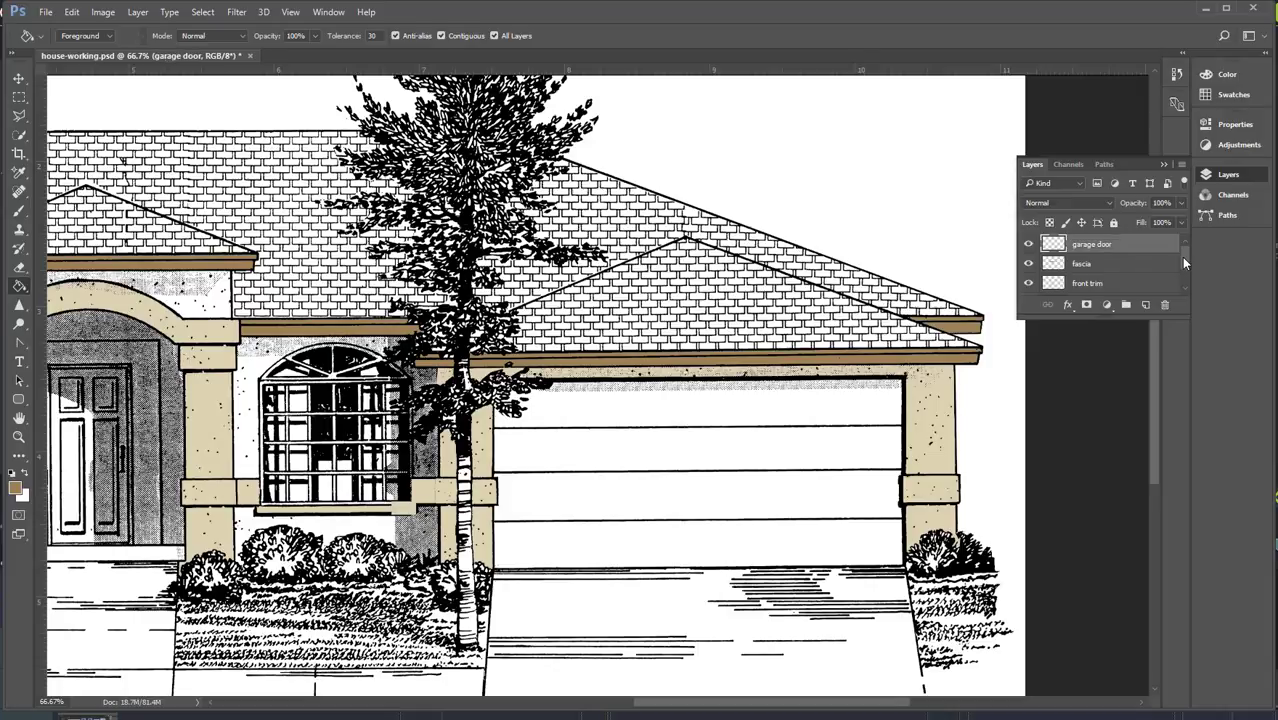
{"action": "left_click", "coordinate": [1210, 95]}
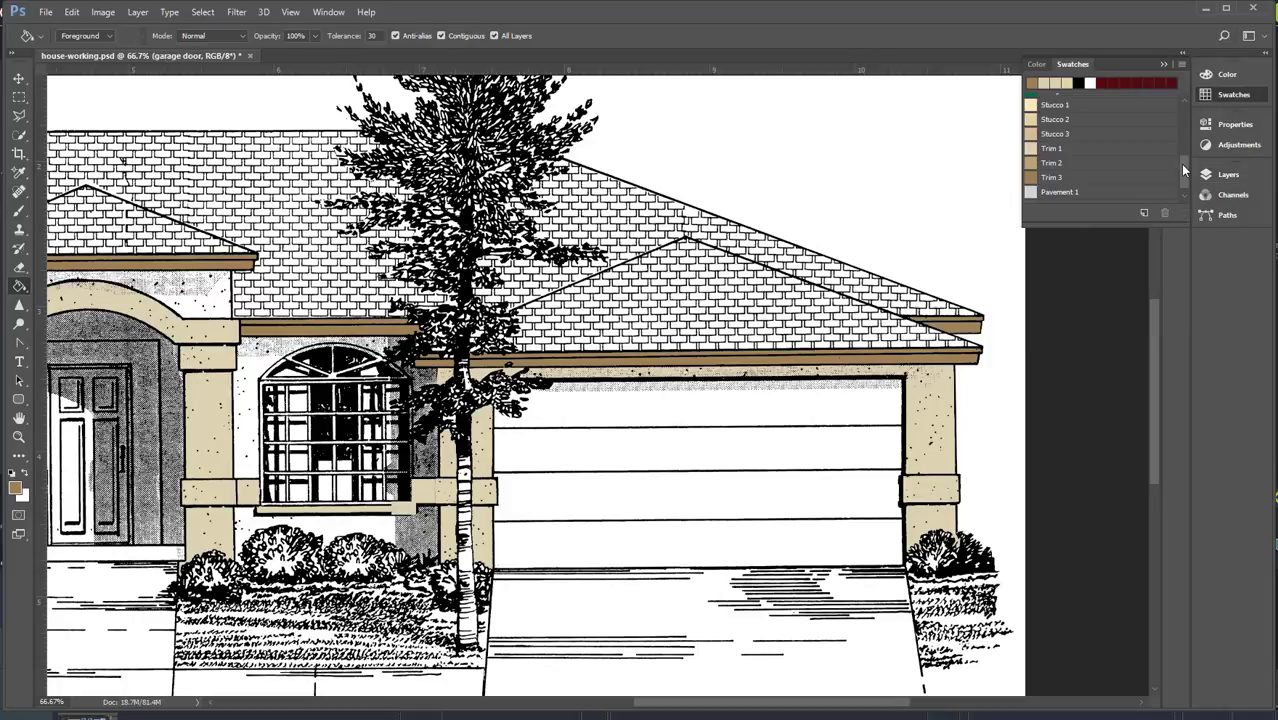
- Pick the Doors 3 swatch and fill all four horizontal panels of the garage door
{"action": "left_click_drag", "start_coordinate": [1180, 164], "coordinate": [1180, 108]}
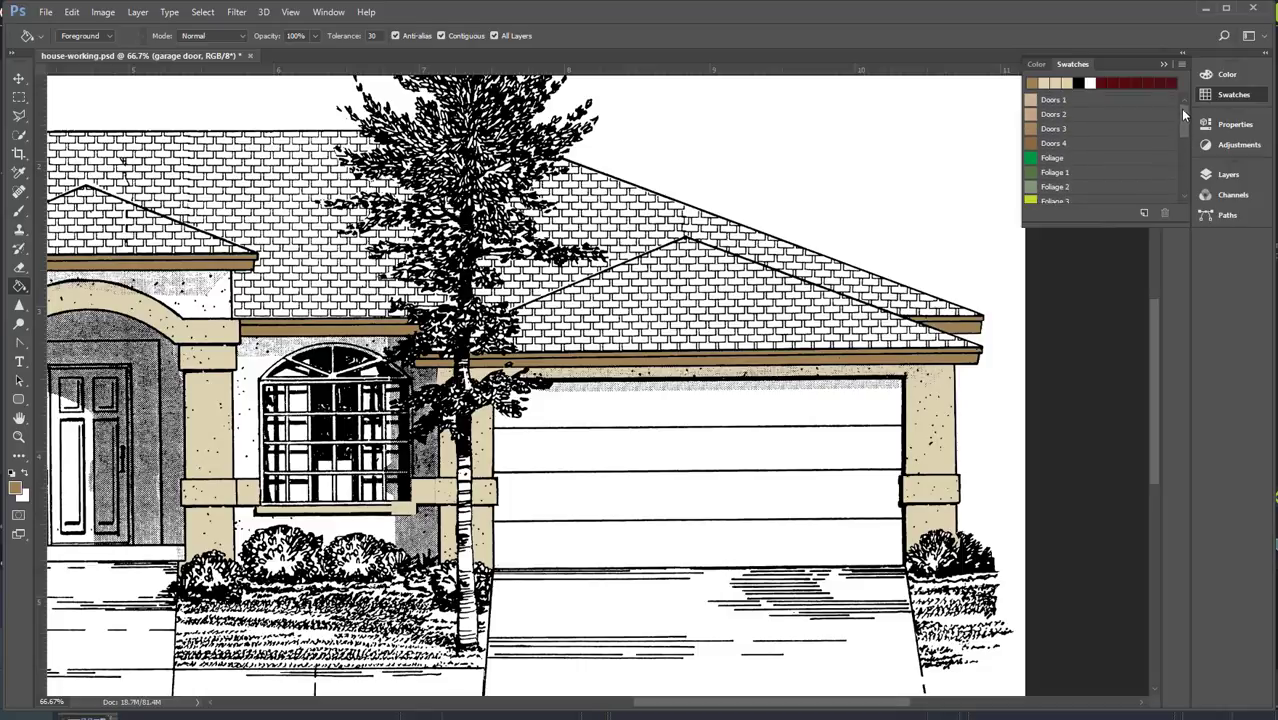
{"action": "left_click", "coordinate": [1083, 128]}
{"action": "left_click", "coordinate": [810, 400]}
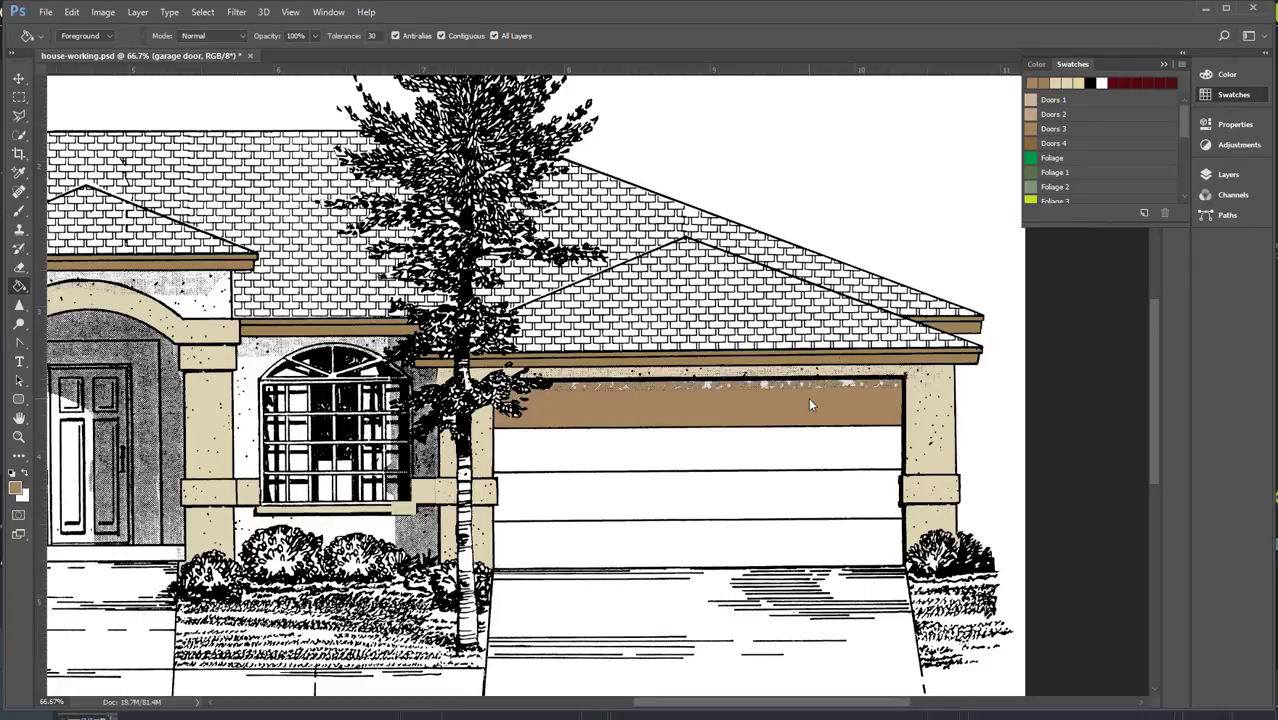
{"action": "left_click", "coordinate": [774, 458]}
{"action": "left_click", "coordinate": [748, 492]}
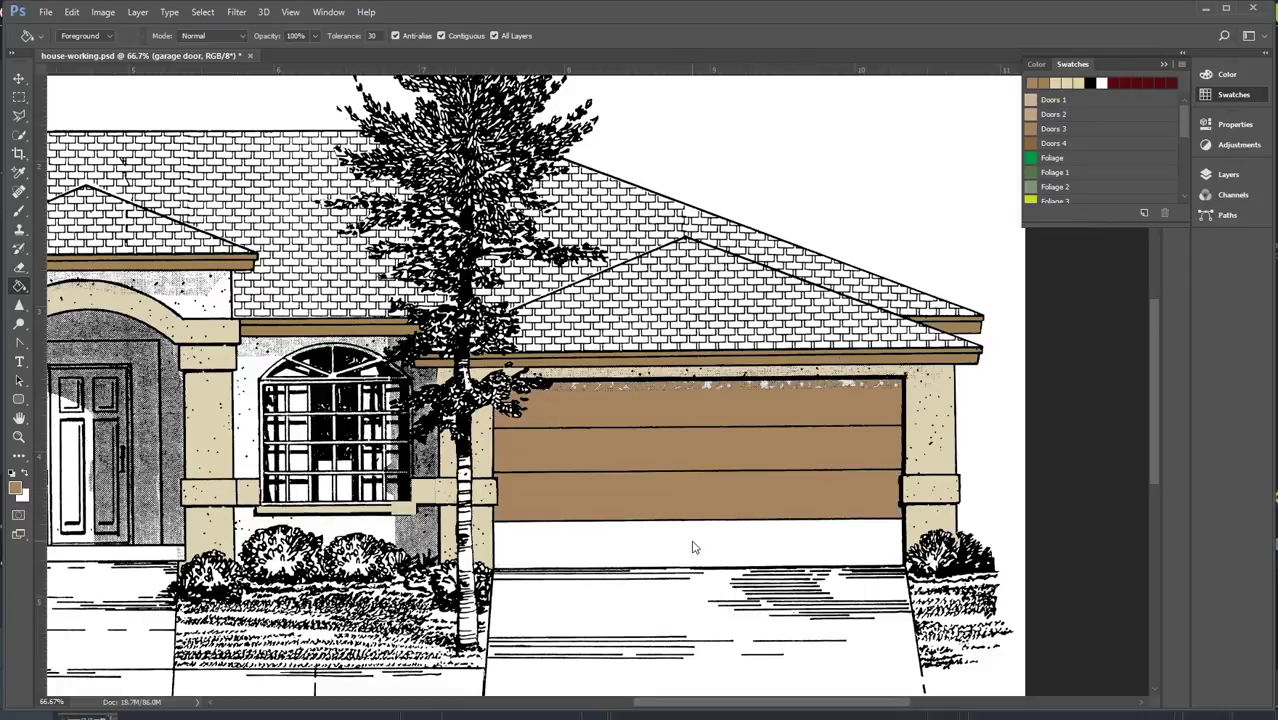
{"action": "left_click", "coordinate": [694, 547]}
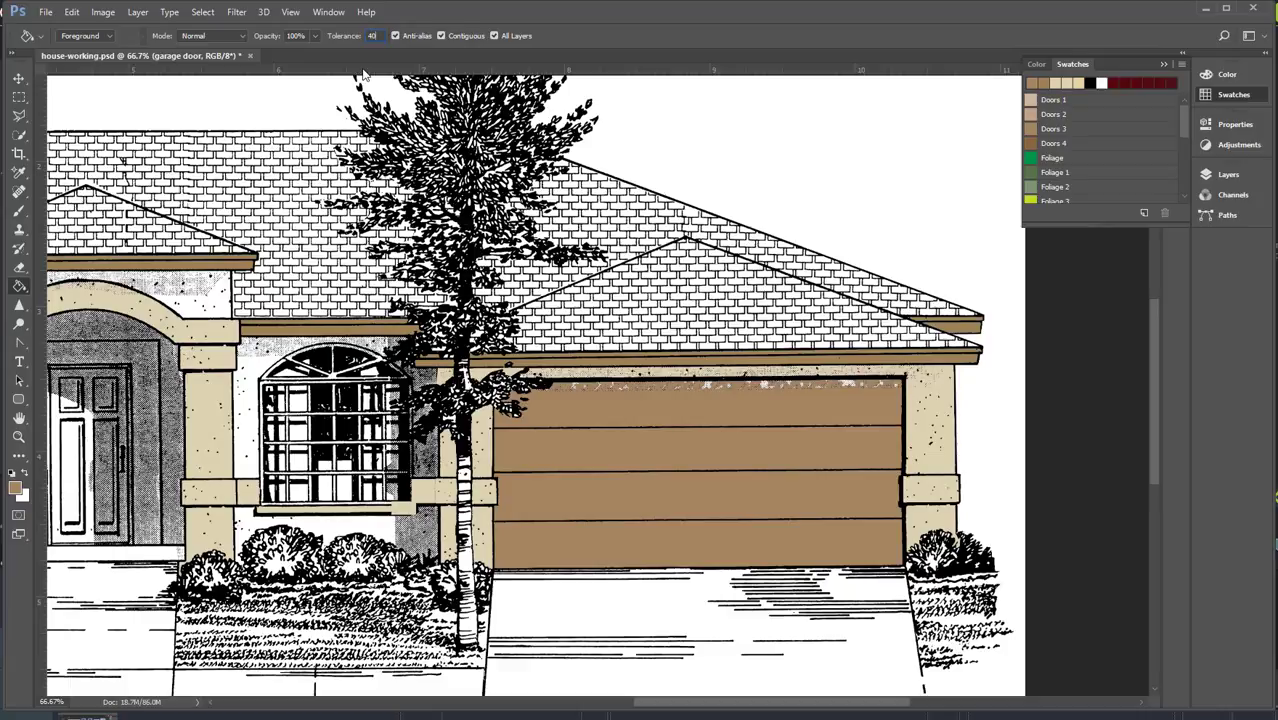
- Set the Paint Bucket tolerance to 40 and refill the speckled strip along the garage door's top edge
{"action": "left_click", "coordinate": [708, 386]}
{"action": "left_click", "coordinate": [764, 384]}
- Make a rectangular selection around the speckled strip along the garage door's top edge and hide the Sketch layer
{"action": "left_click", "coordinate": [19, 97]}
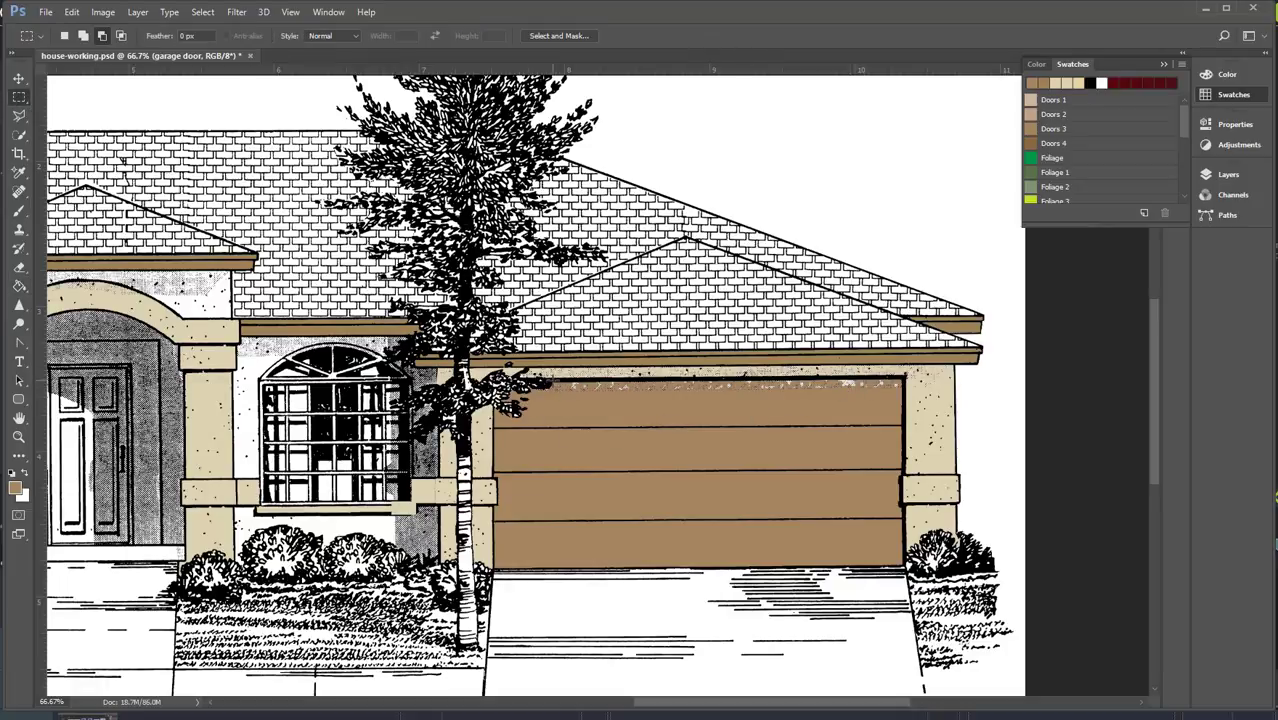
{"action": "left_click_drag", "start_coordinate": [792, 402], "coordinate": [906, 391]}
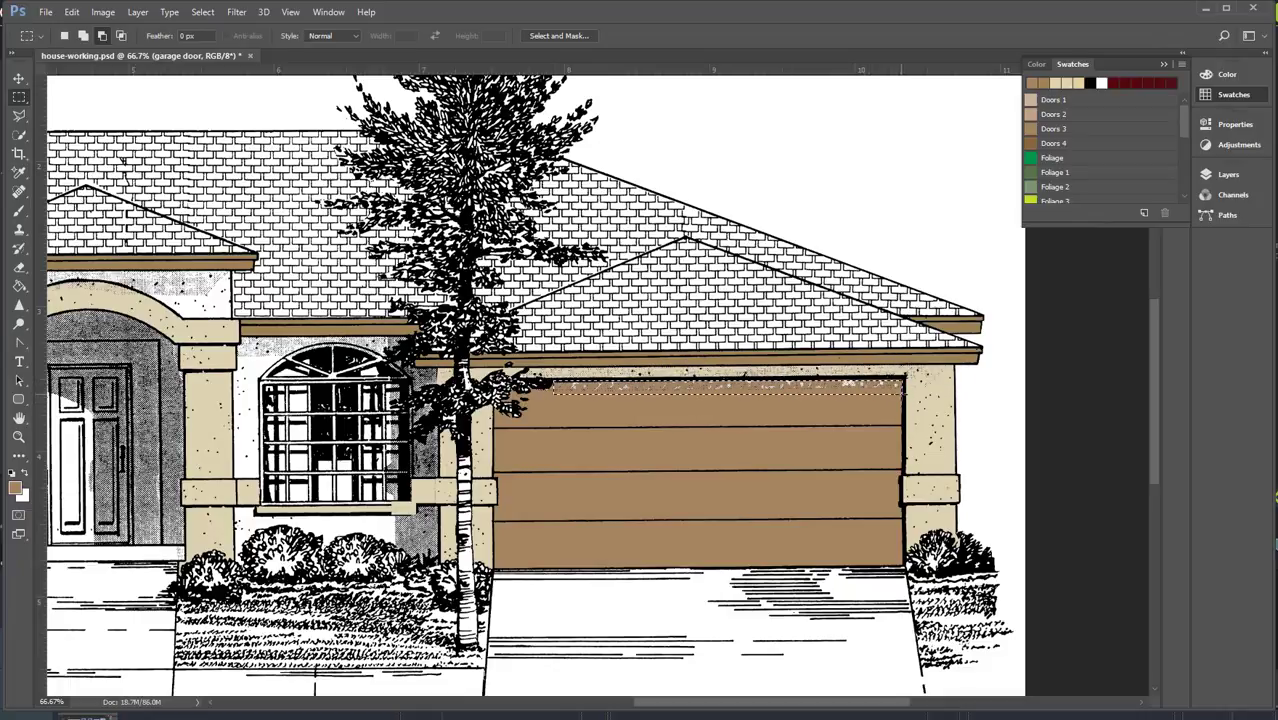
{"action": "left_click", "coordinate": [1208, 176]}
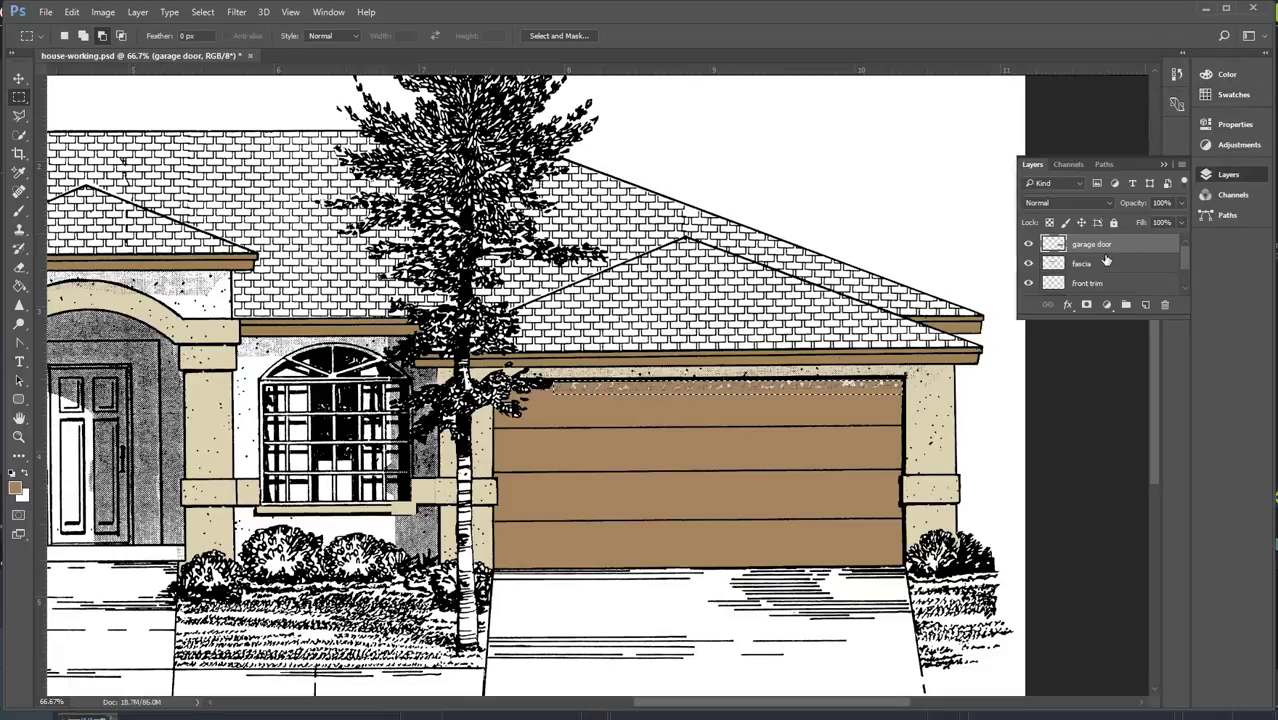
{"action": "scroll", "coordinate": [1038, 288], "scroll_direction": "down", "scroll_amount": 2}
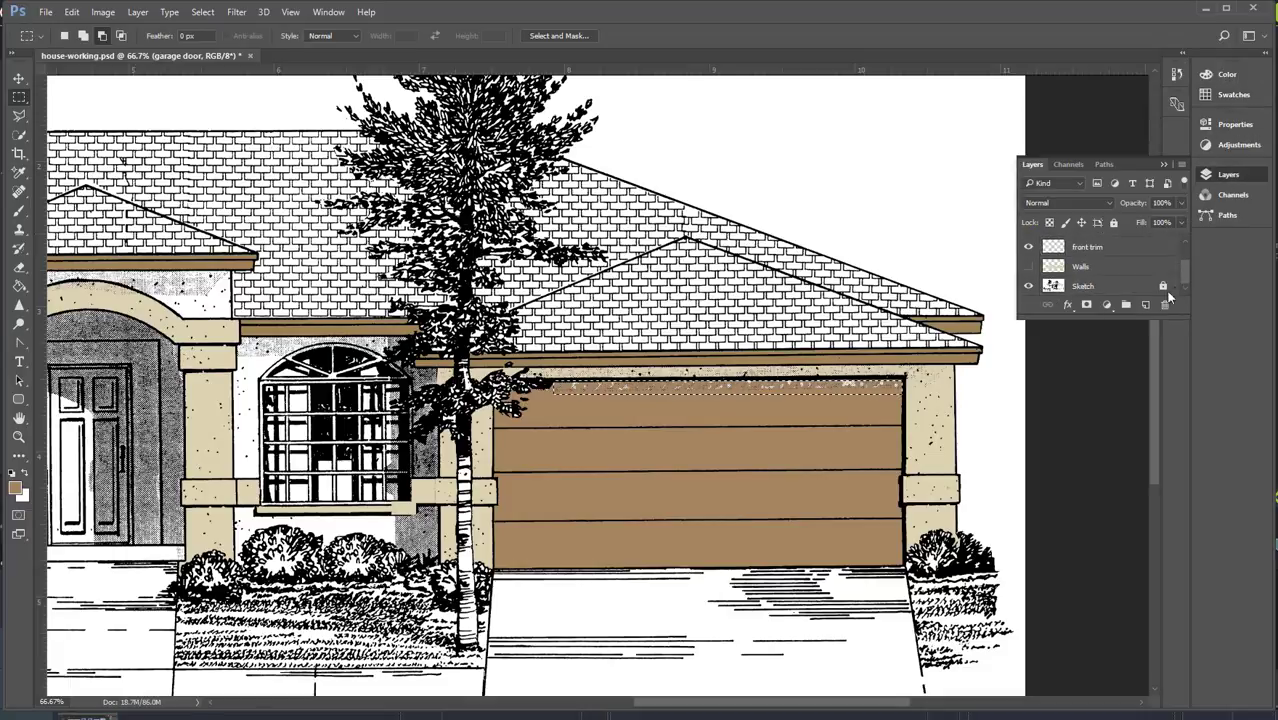
{"action": "left_click", "coordinate": [1029, 286]}
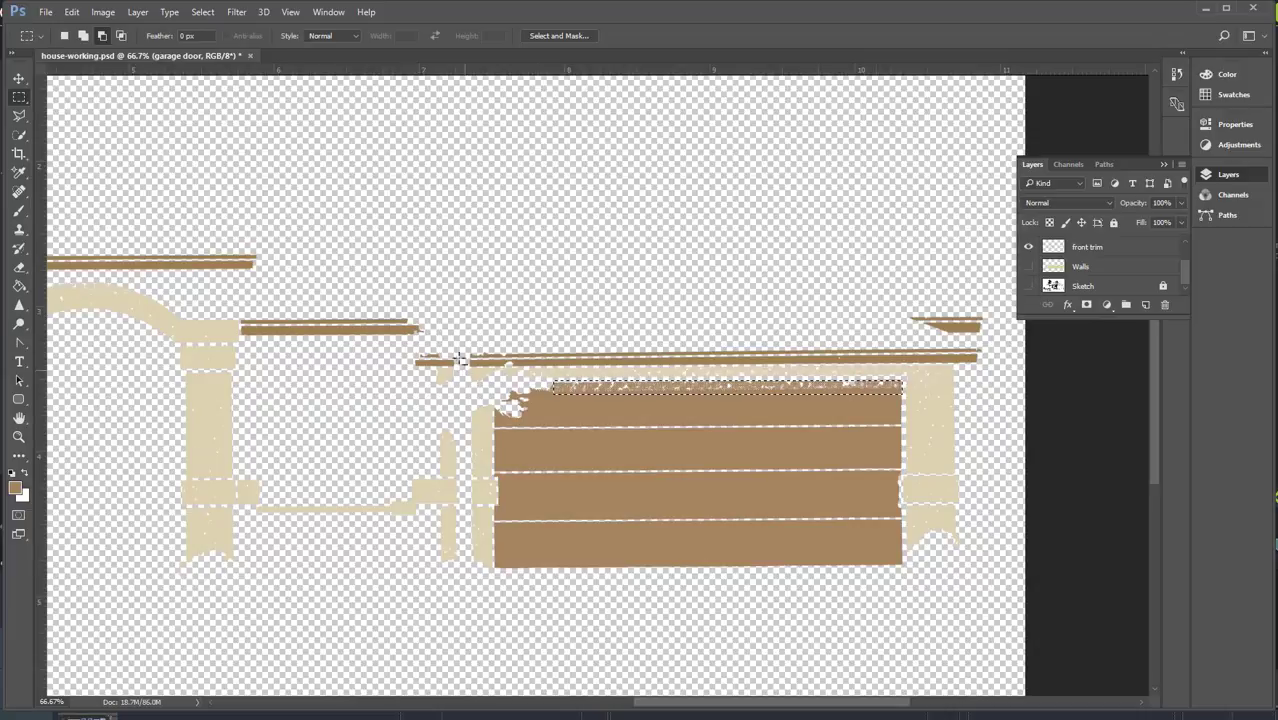
- Fill the selected strip with the foreground color in Normal mode at 100% opacity, deselect it and show the Sketch layer again
{"action": "left_click", "coordinate": [71, 12]}
{"action": "left_click", "coordinate": [86, 232]}
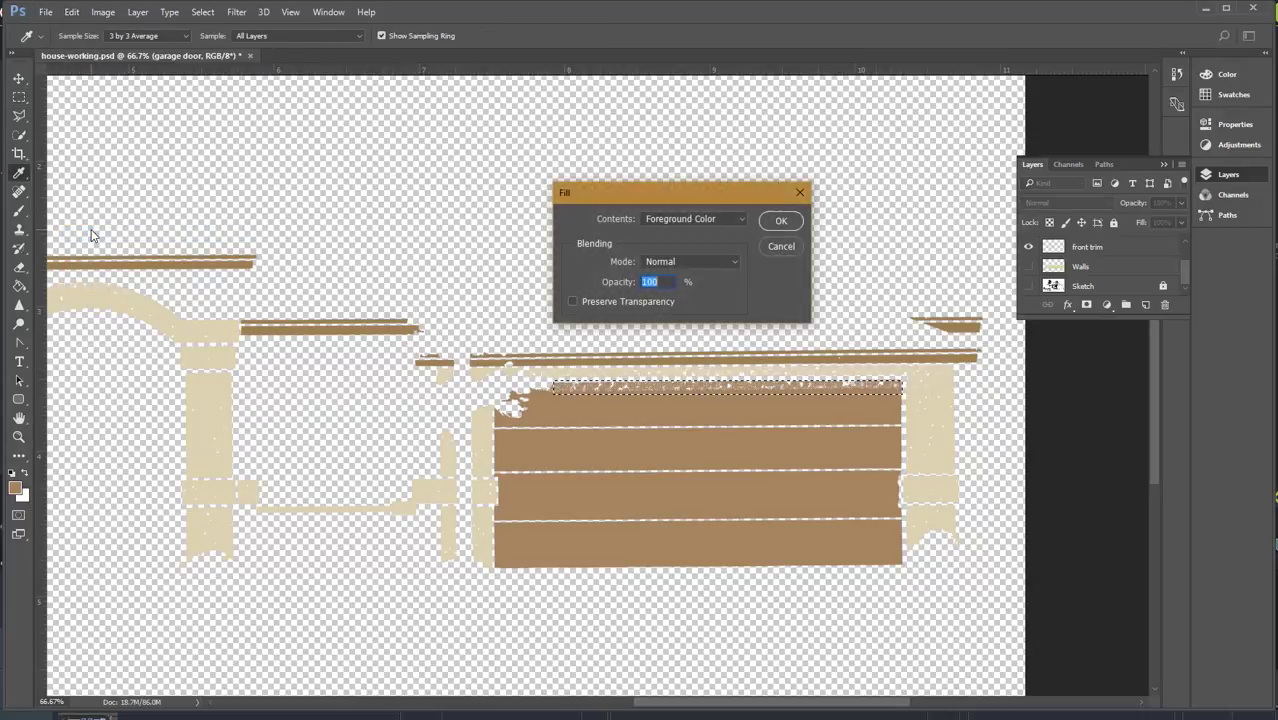
{"action": "left_click", "coordinate": [779, 221]}
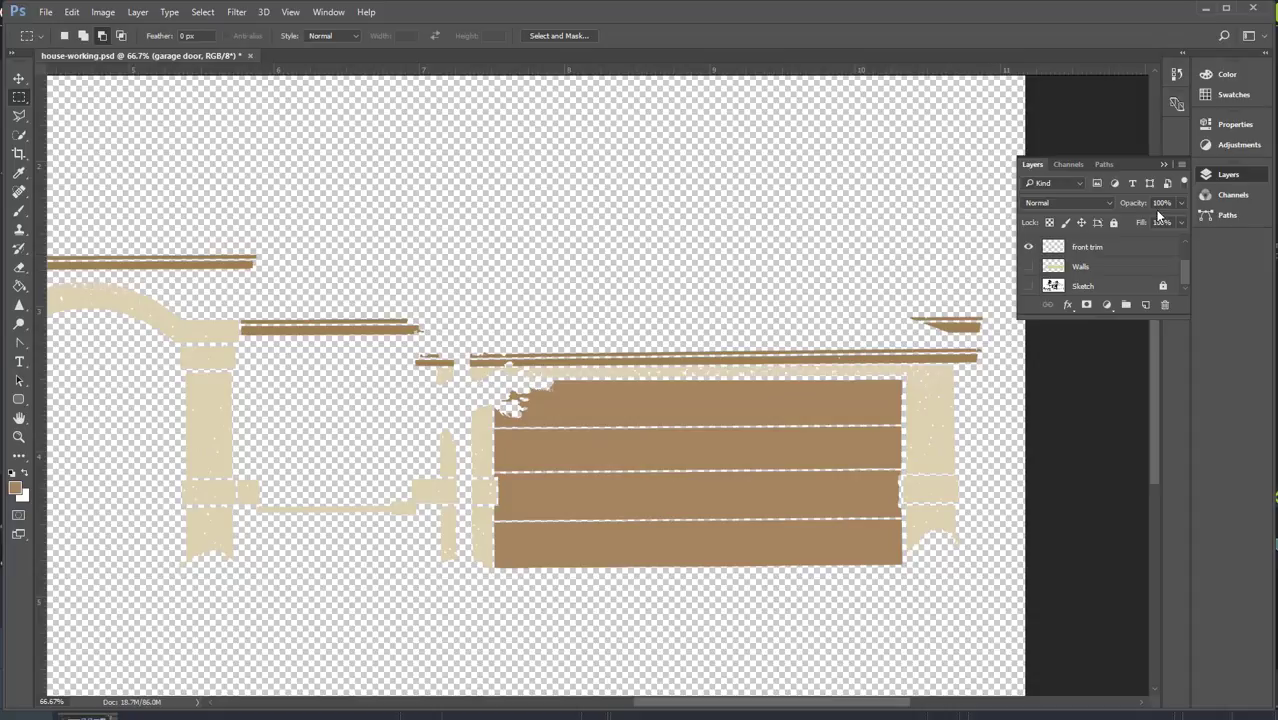
{"action": "left_click", "coordinate": [1028, 287]}
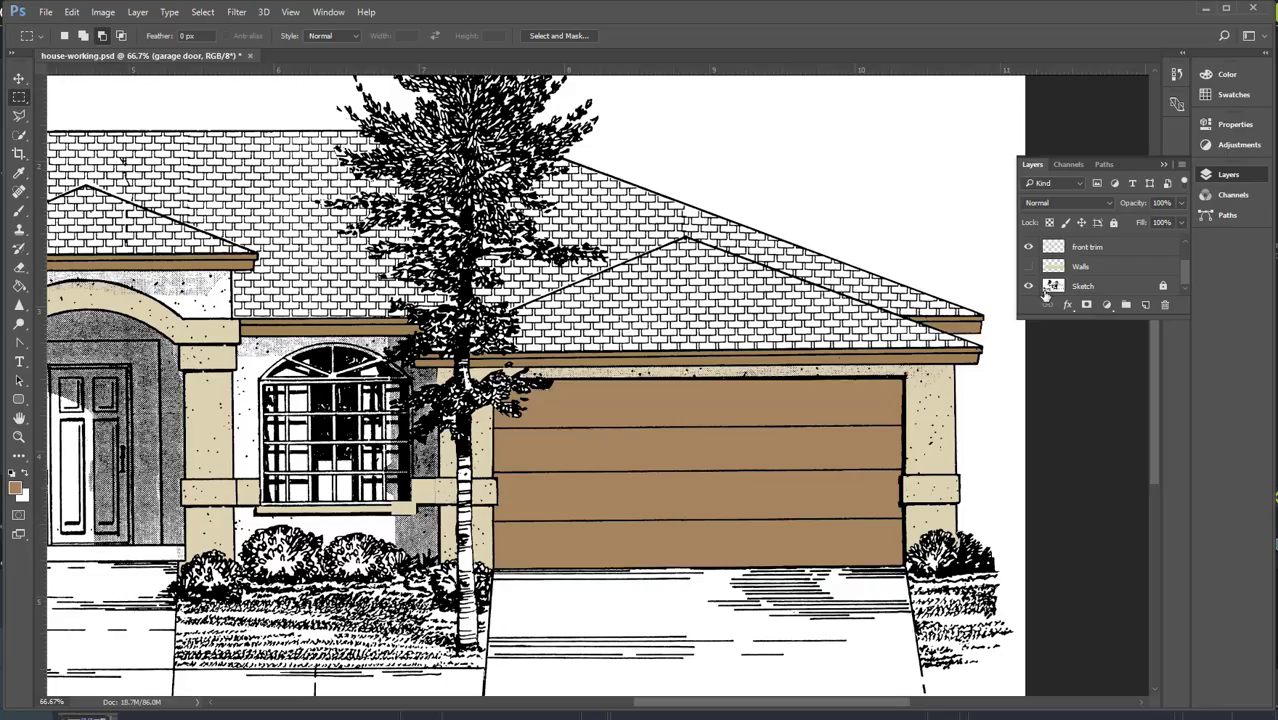
- Create a new layer above garage door and name it pavement
{"action": "scroll", "coordinate": [1045, 289], "scroll_direction": "up", "scroll_amount": 2}
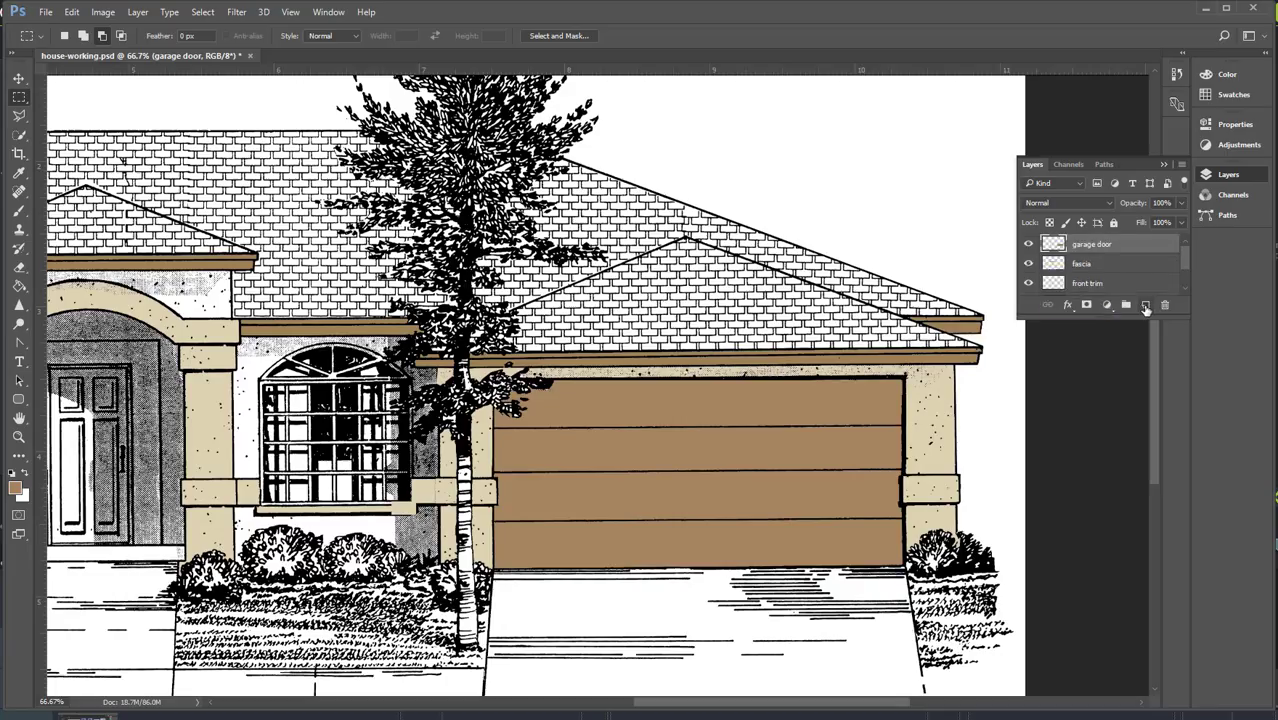
{"action": "left_click", "coordinate": [1146, 305]}
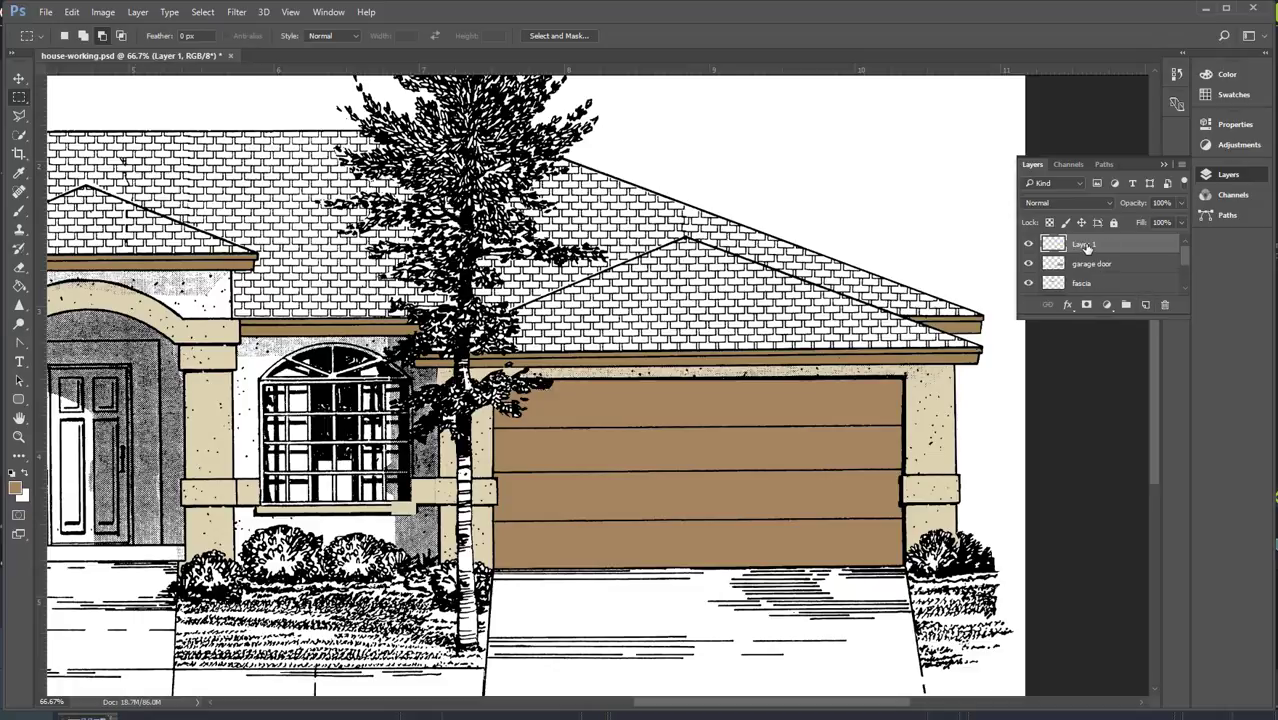
{"action": "double_click", "coordinate": [1084, 244]}
{"action": "type", "text": "pavement"}
{"action": "key", "text": "Return"}
- Outline the driveway below the garage door with a polygonal lasso selection, closing it across the open lower end
{"action": "scroll", "coordinate": [828, 480], "scroll_direction": "down", "scroll_amount": 5}
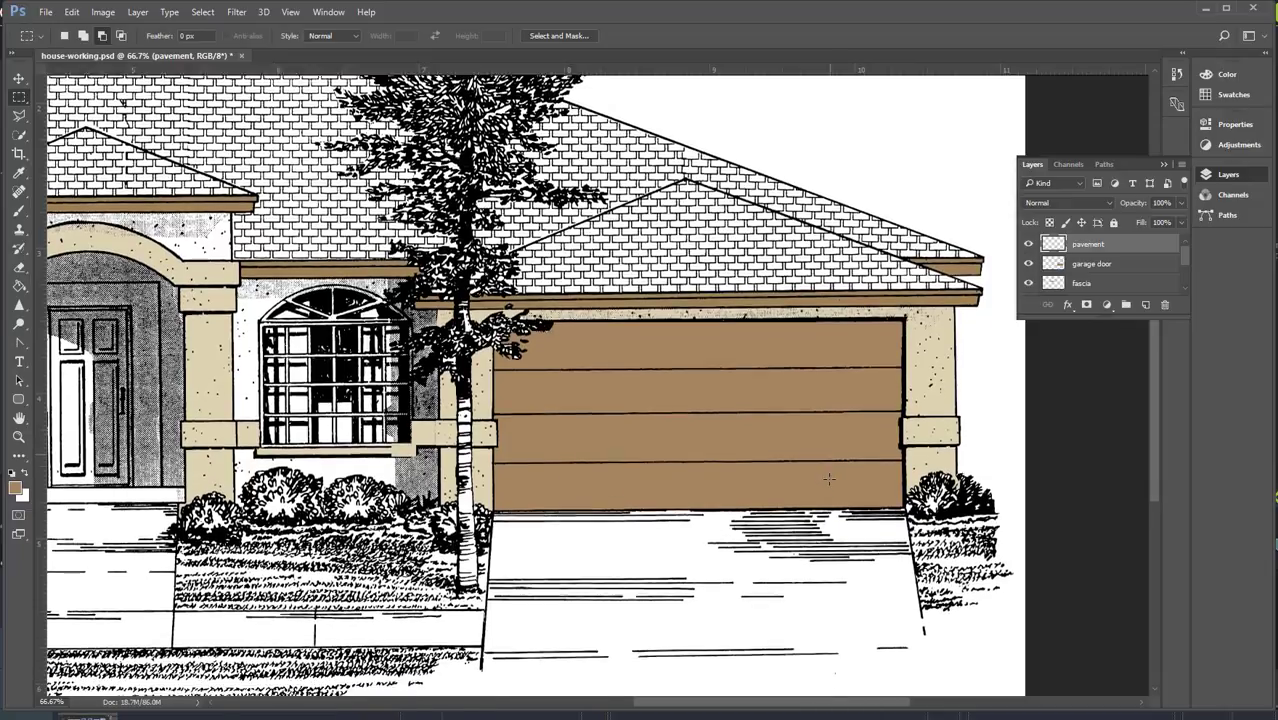
{"action": "scroll", "coordinate": [828, 480], "scroll_direction": "down", "scroll_amount": 1}
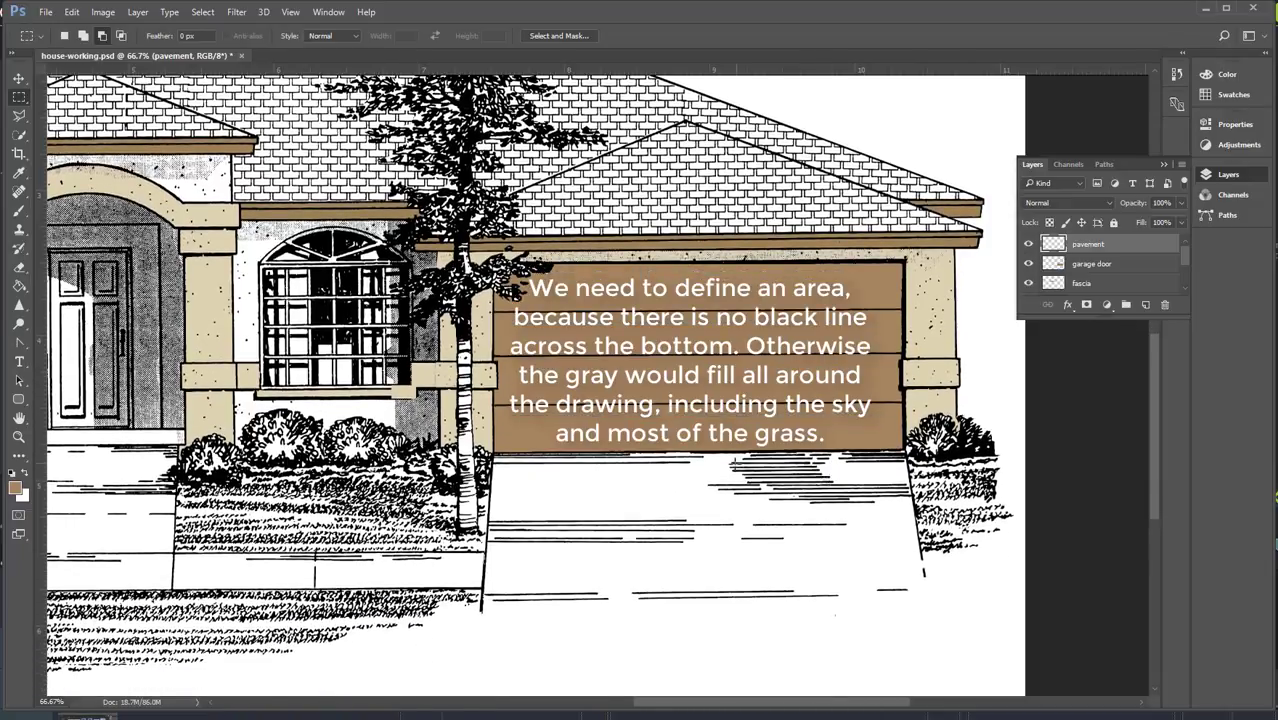
{"action": "left_click", "coordinate": [18, 118]}
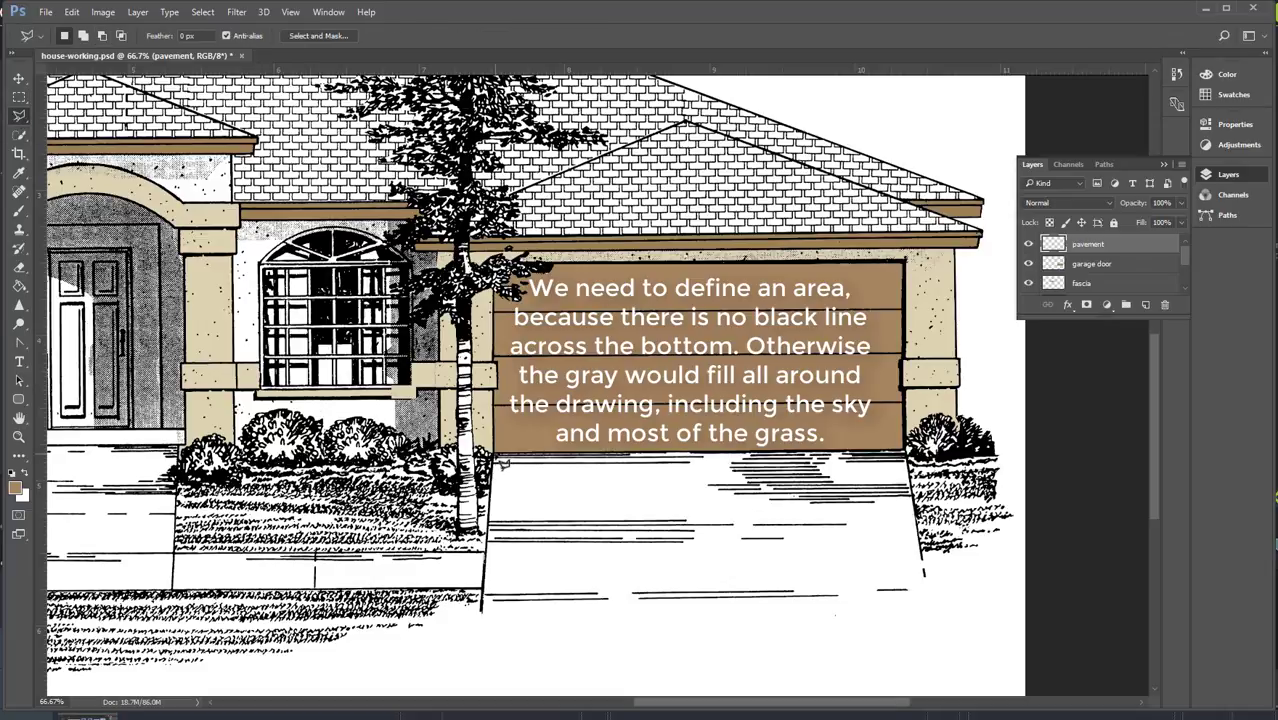
{"action": "left_click", "coordinate": [494, 455]}
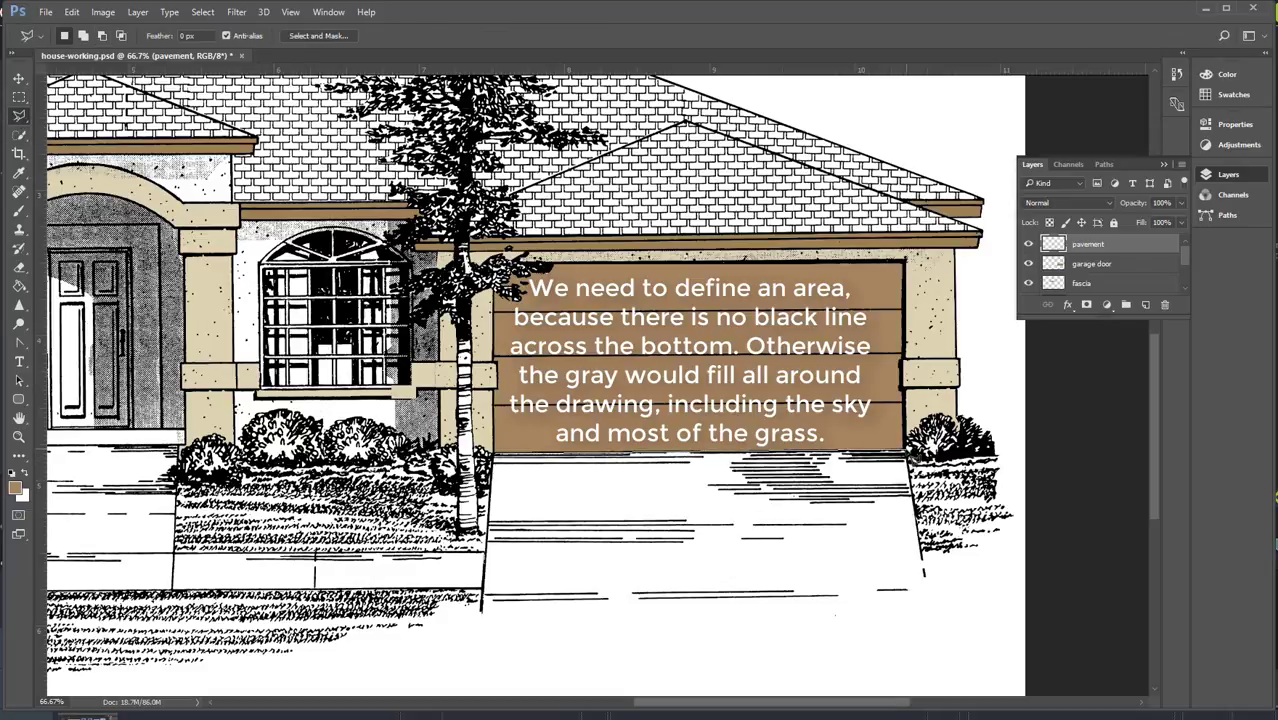
{"action": "left_click", "coordinate": [906, 456]}
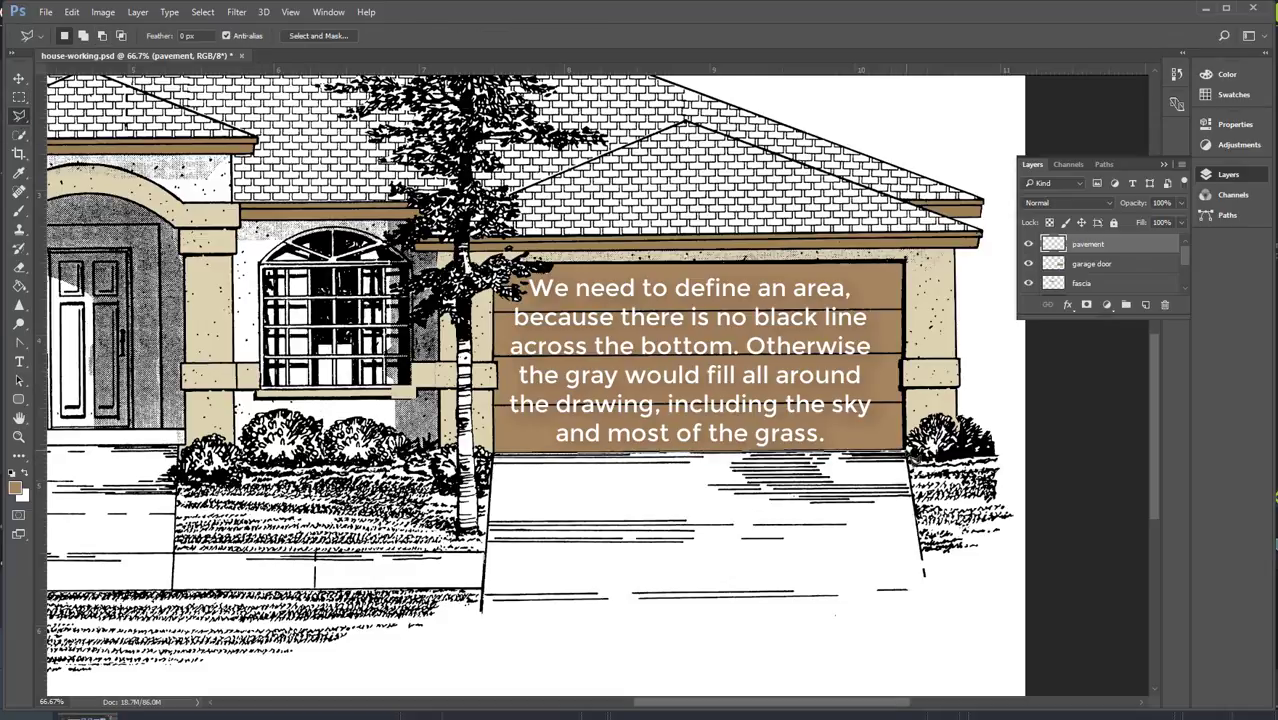
{"action": "left_click", "coordinate": [931, 621]}
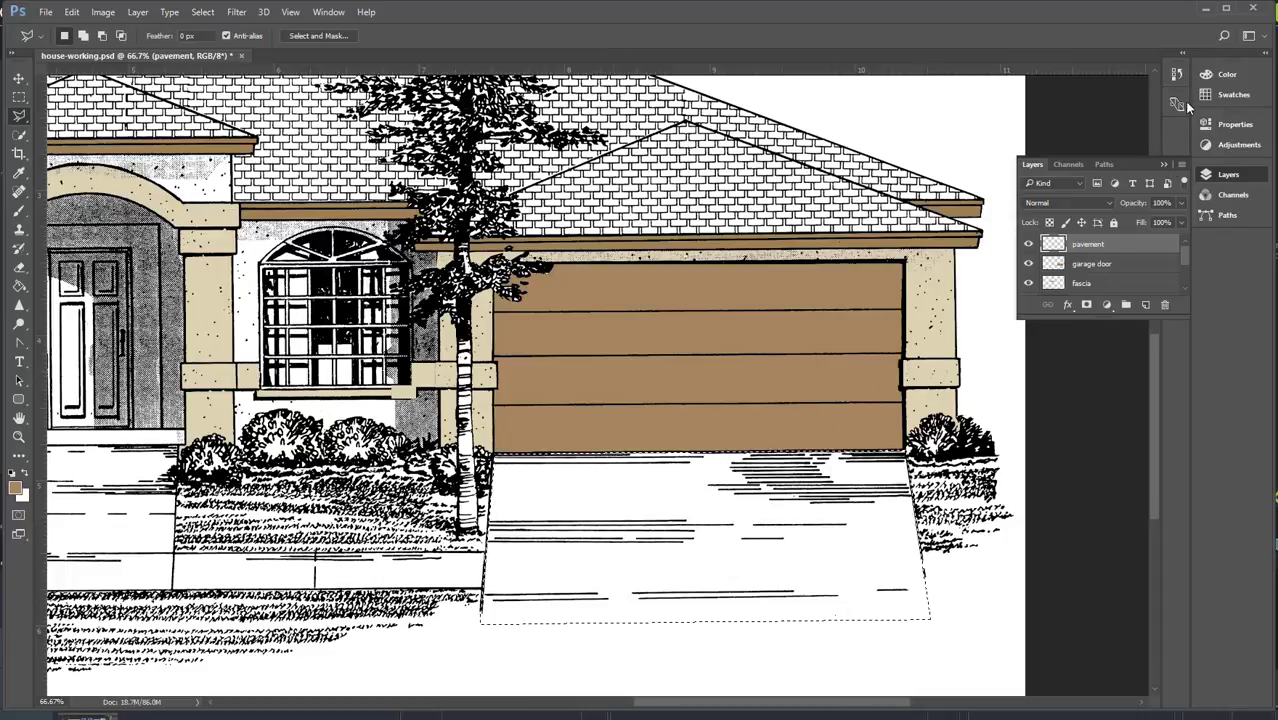
- Fill the selected driveway area with the Pavement 1 swatch and deselect it
{"action": "left_click", "coordinate": [1230, 94]}
{"action": "scroll", "coordinate": [1167, 164], "scroll_direction": "down", "scroll_amount": 3}
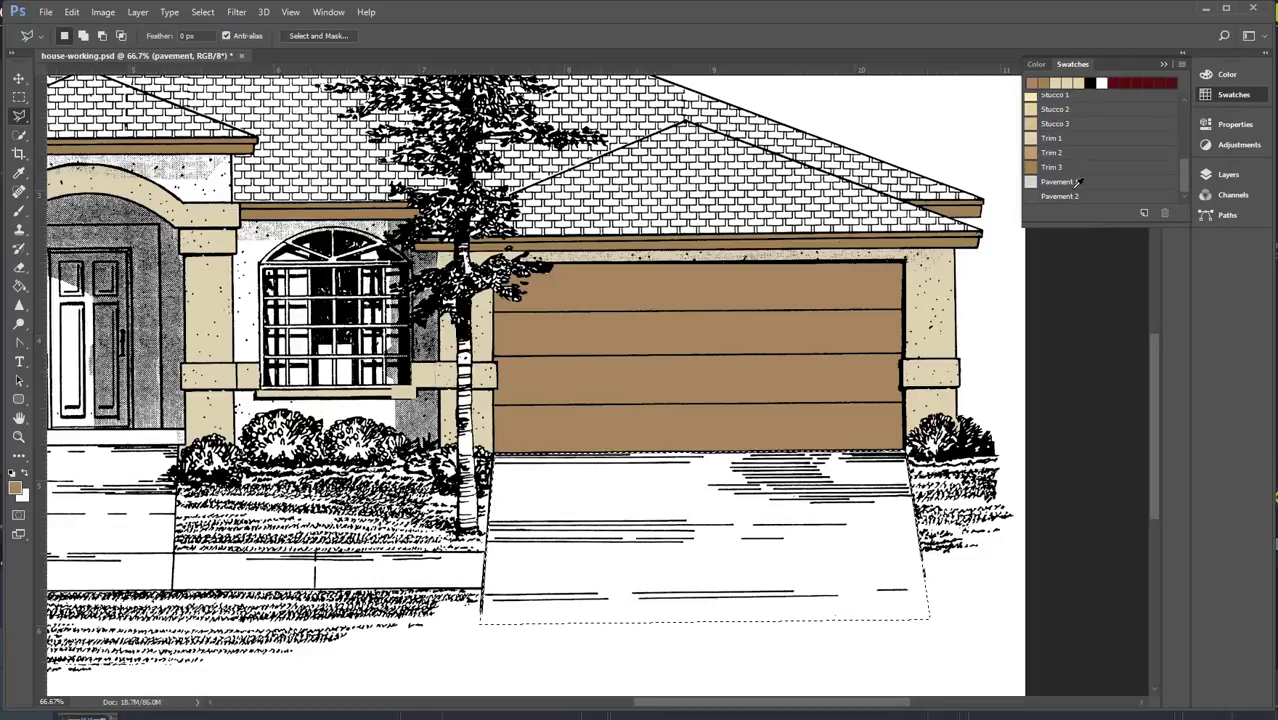
{"action": "left_click", "coordinate": [1036, 179]}
{"action": "left_click", "coordinate": [19, 285]}
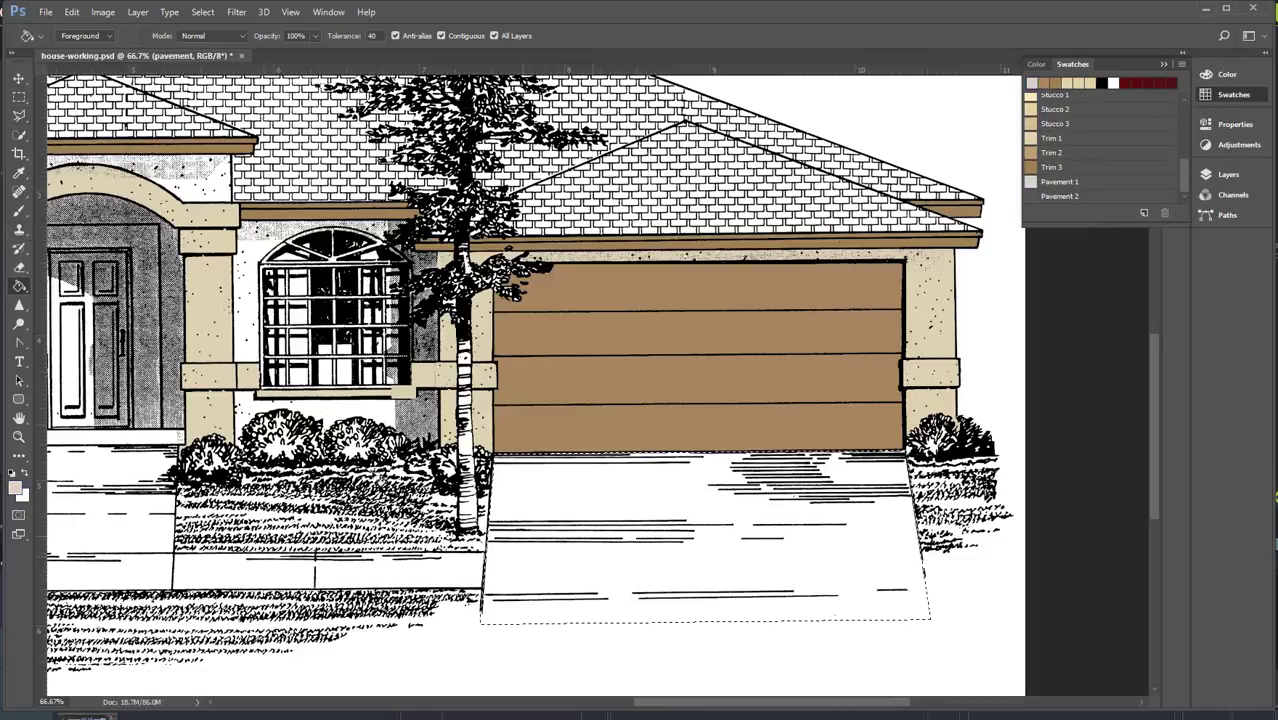
{"action": "left_click", "coordinate": [600, 563]}
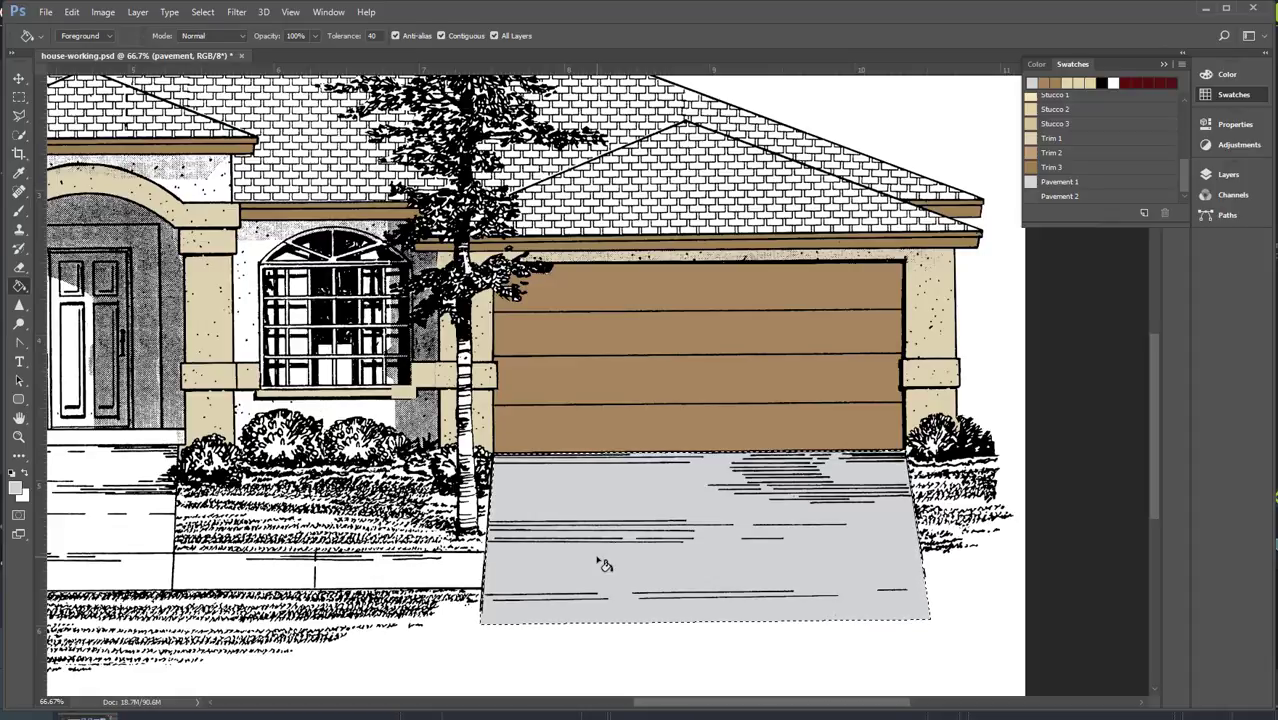
{"action": "key", "text": "ctrl+d"}
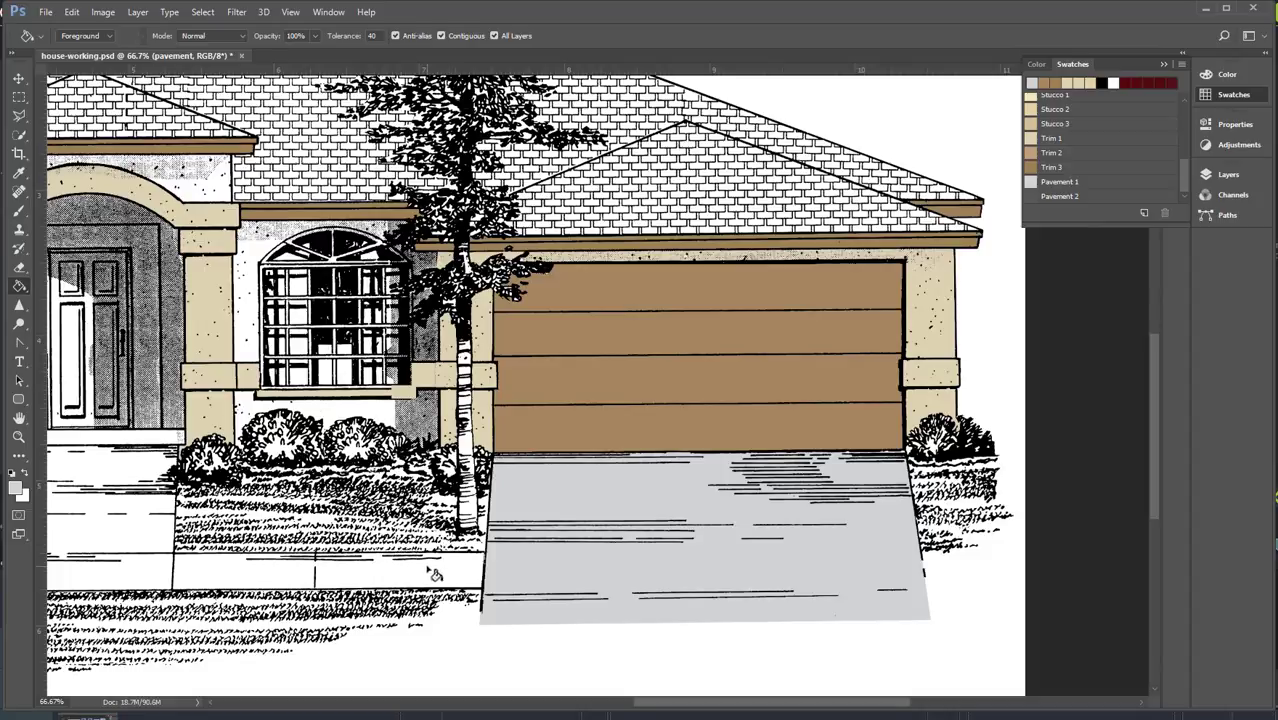
- Fill the front walkway sections between the driveway and the entry with Pavement 1 and save the file
{"action": "left_click", "coordinate": [434, 573]}
{"action": "left_click", "coordinate": [146, 580]}
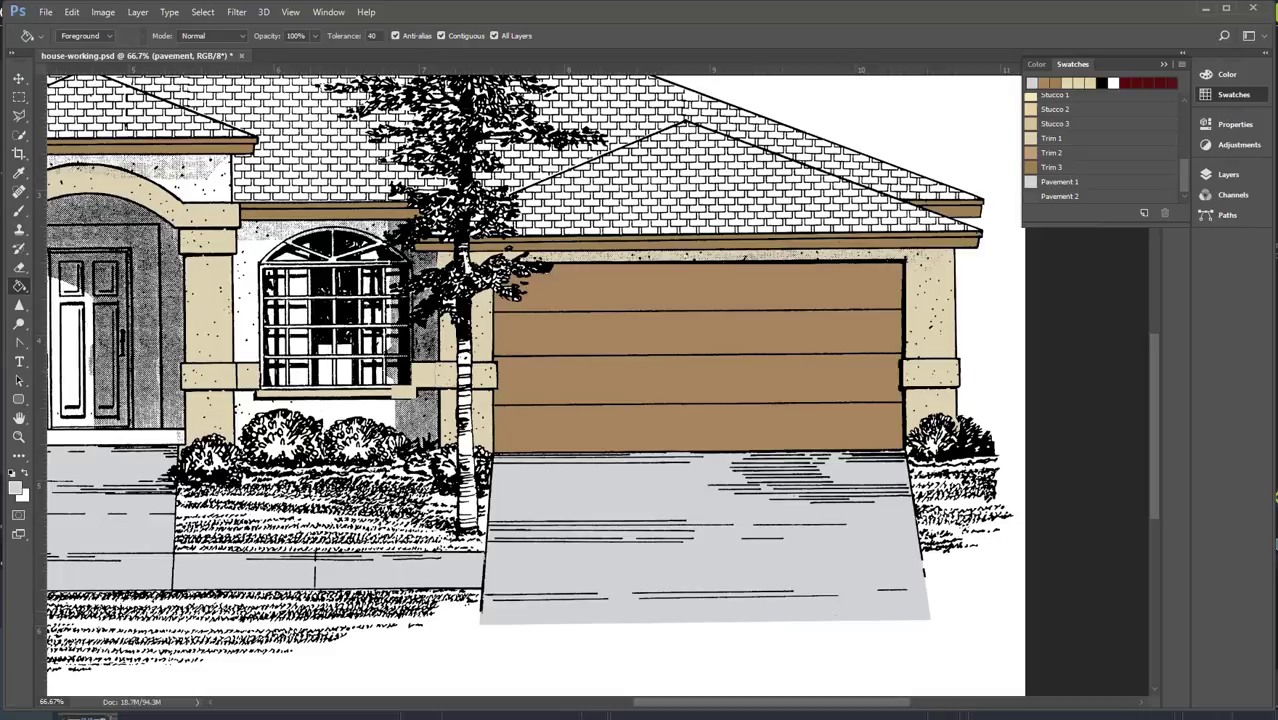
{"action": "left_click", "coordinate": [46, 12]}
{"action": "left_click", "coordinate": [65, 163]}
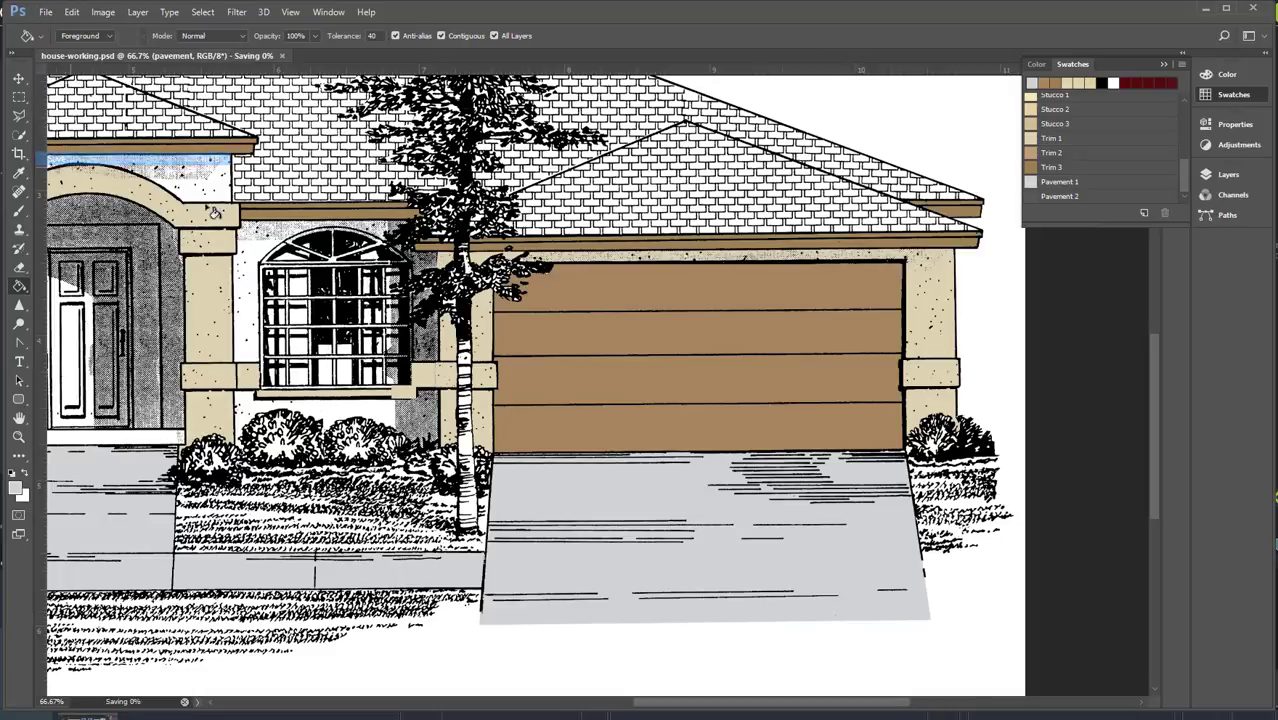